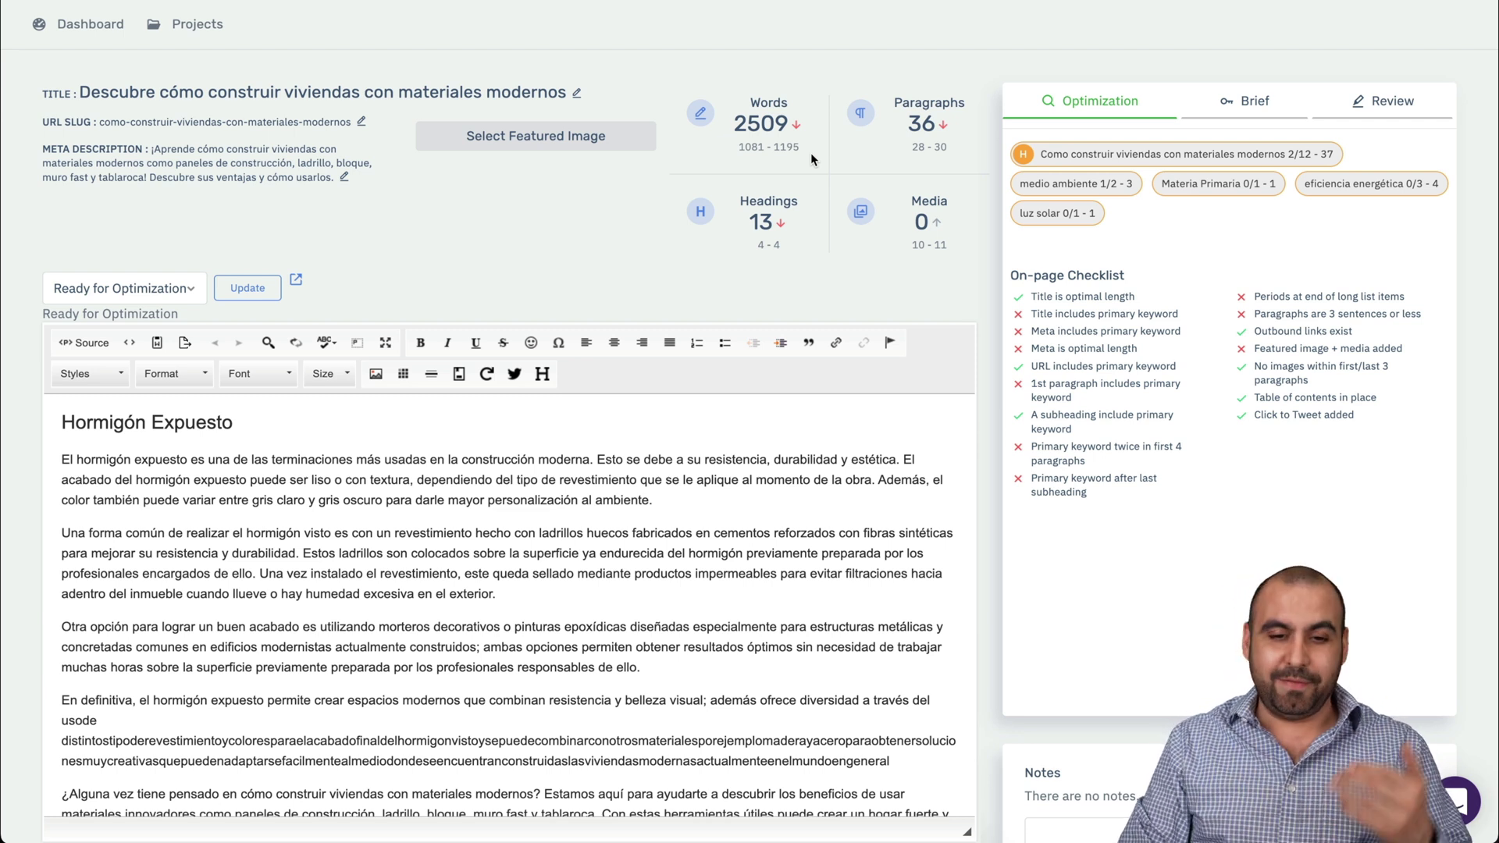
Go to the All Projects list and start a New Project.
scroll(811, 152, "down", 2)
scroll(811, 153, "up", 1)
scroll(810, 152, "up", 3)
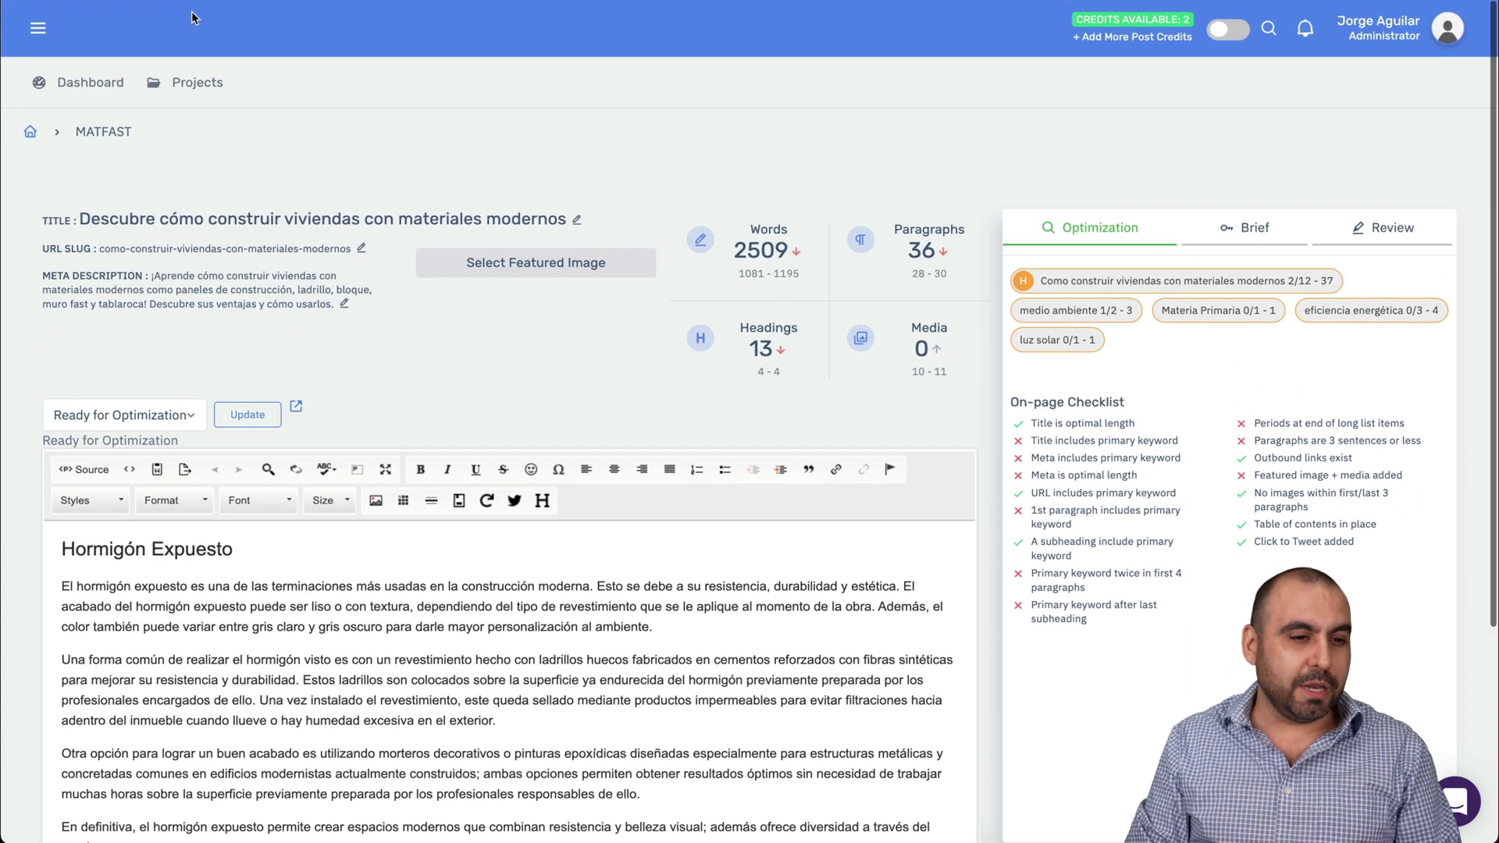
left_click(182, 92)
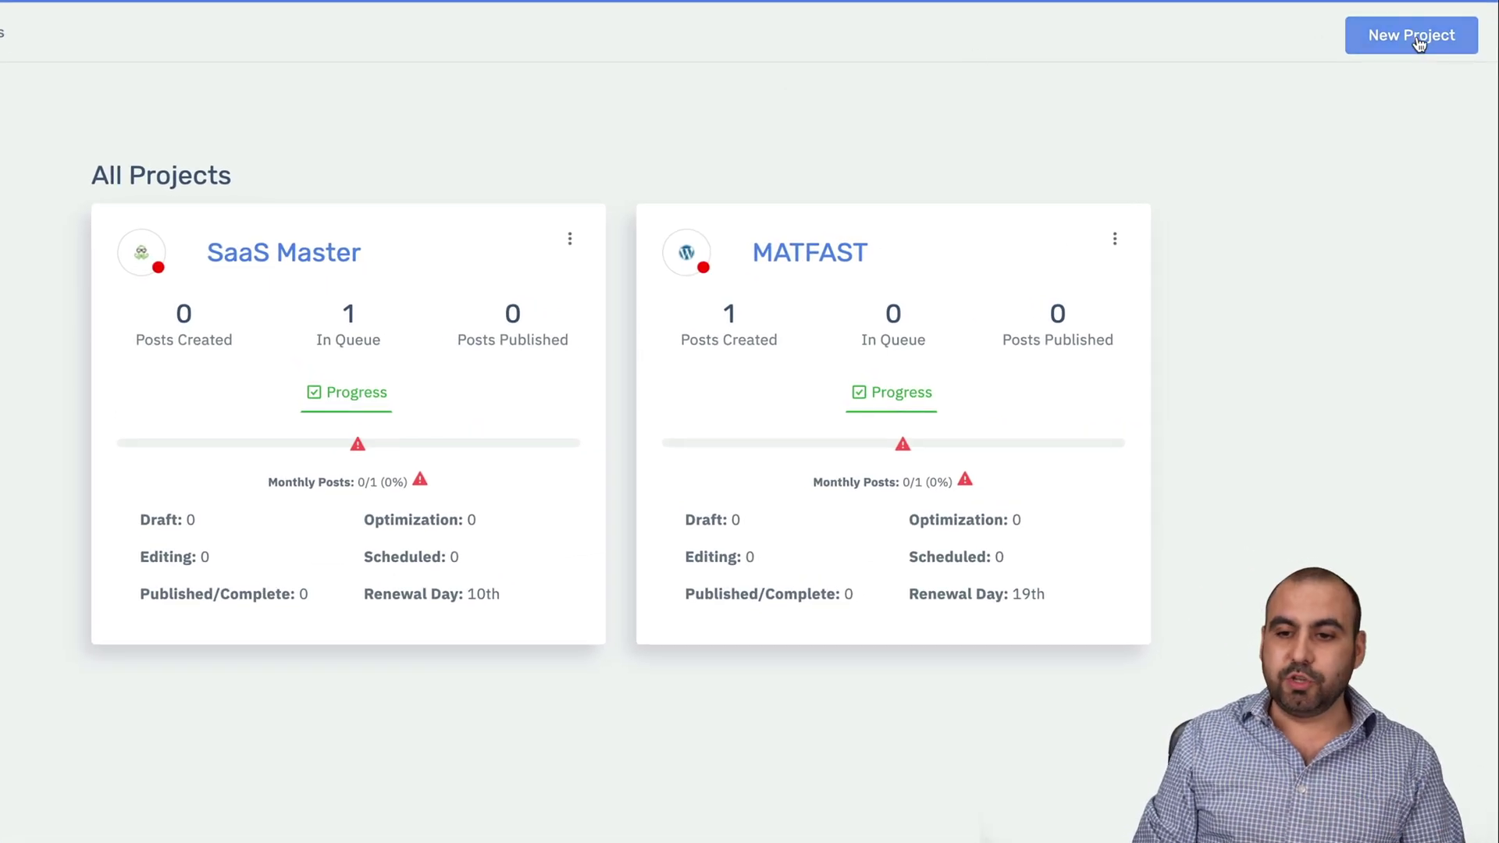
left_click(1411, 35)
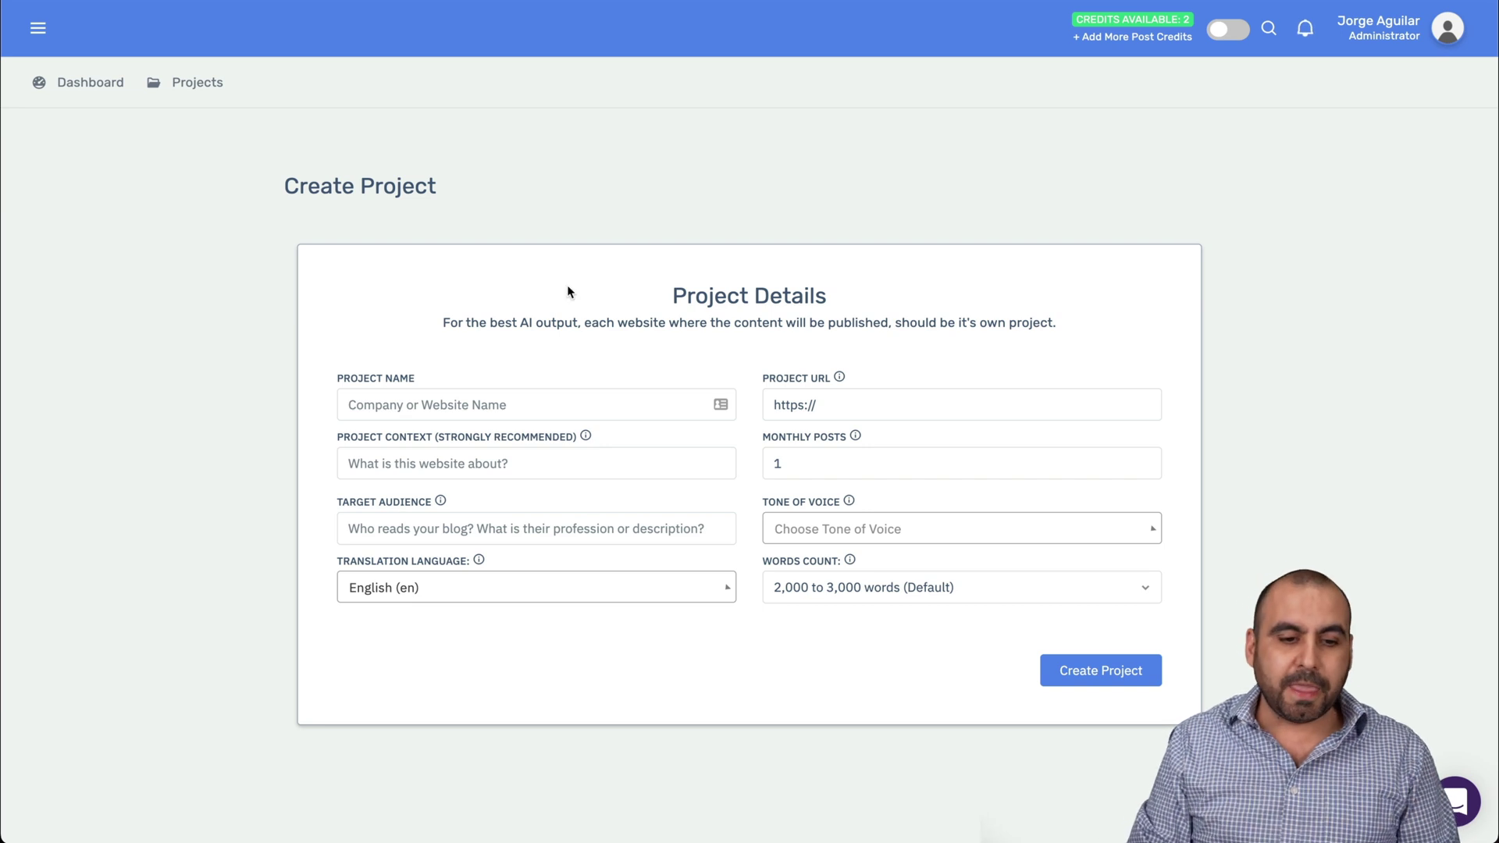
Enter MATFAST as the project name and matfast.com as the project URL.
left_click(492, 400)
scroll(522, 338, "down", 1)
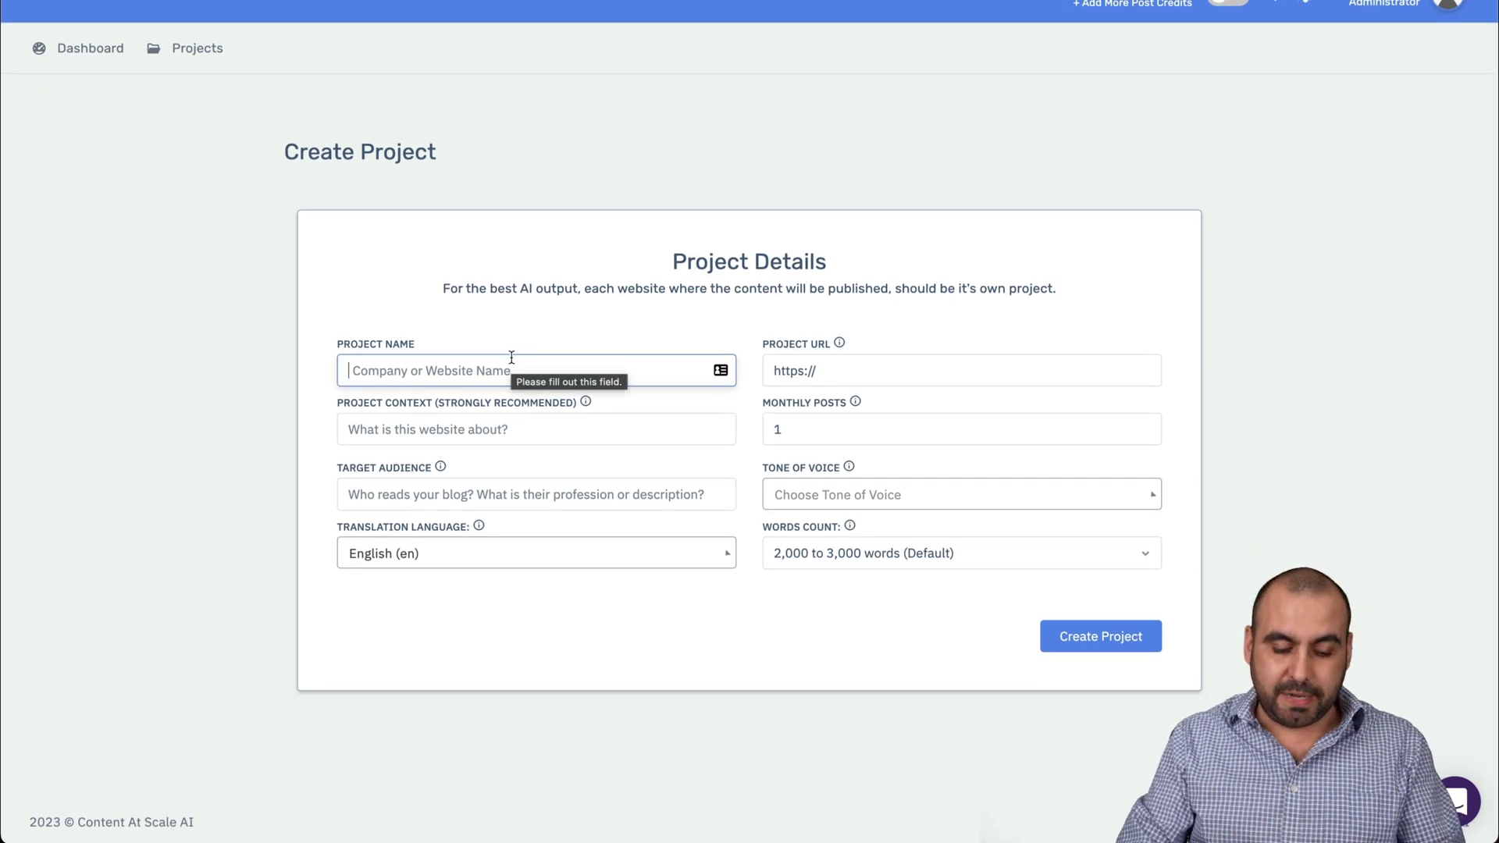
type("MATFAST")
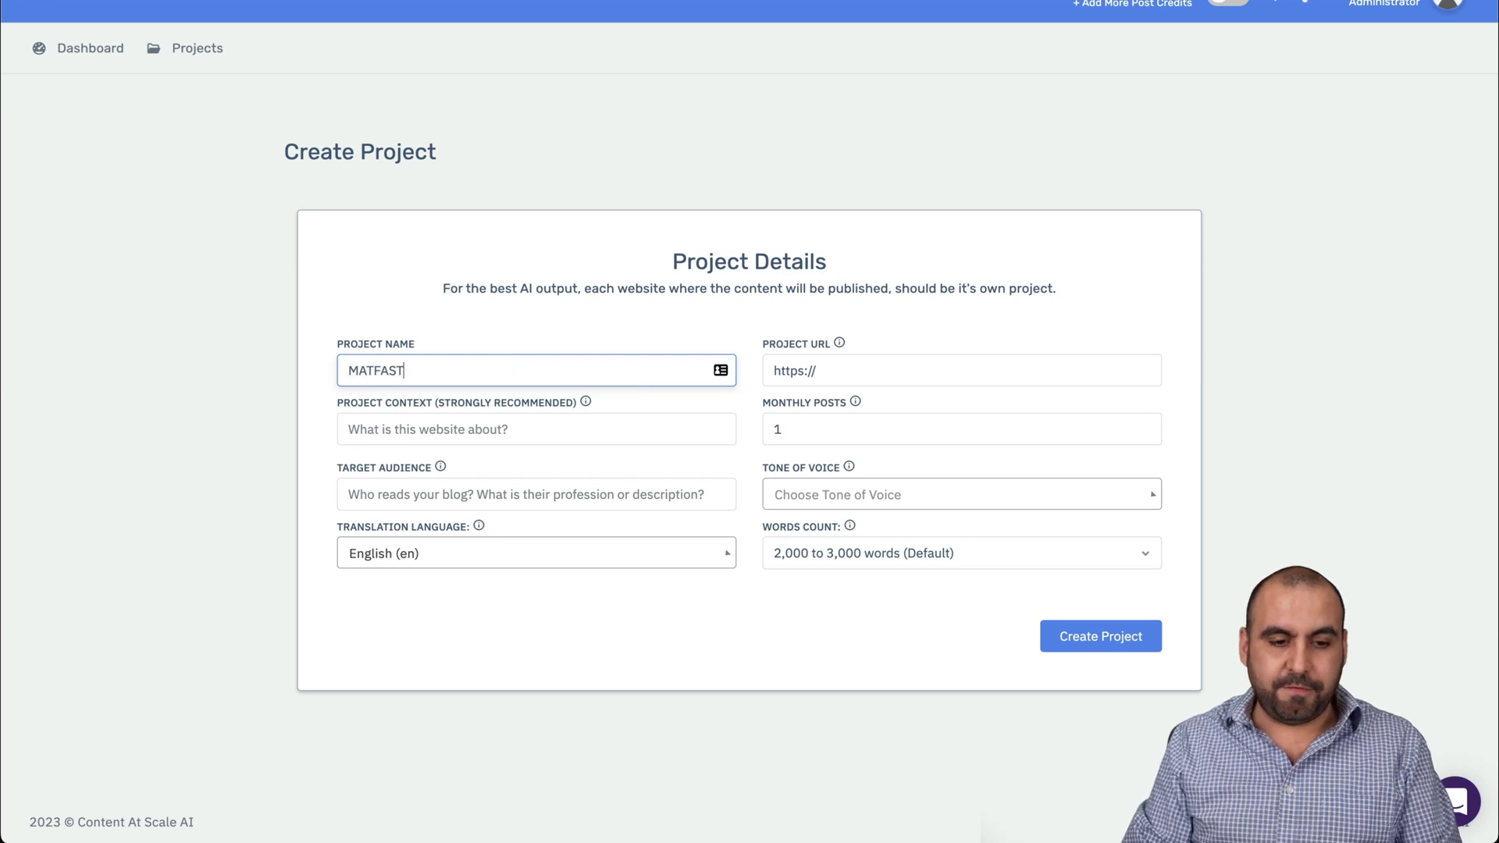
left_click(846, 369)
type("ma")
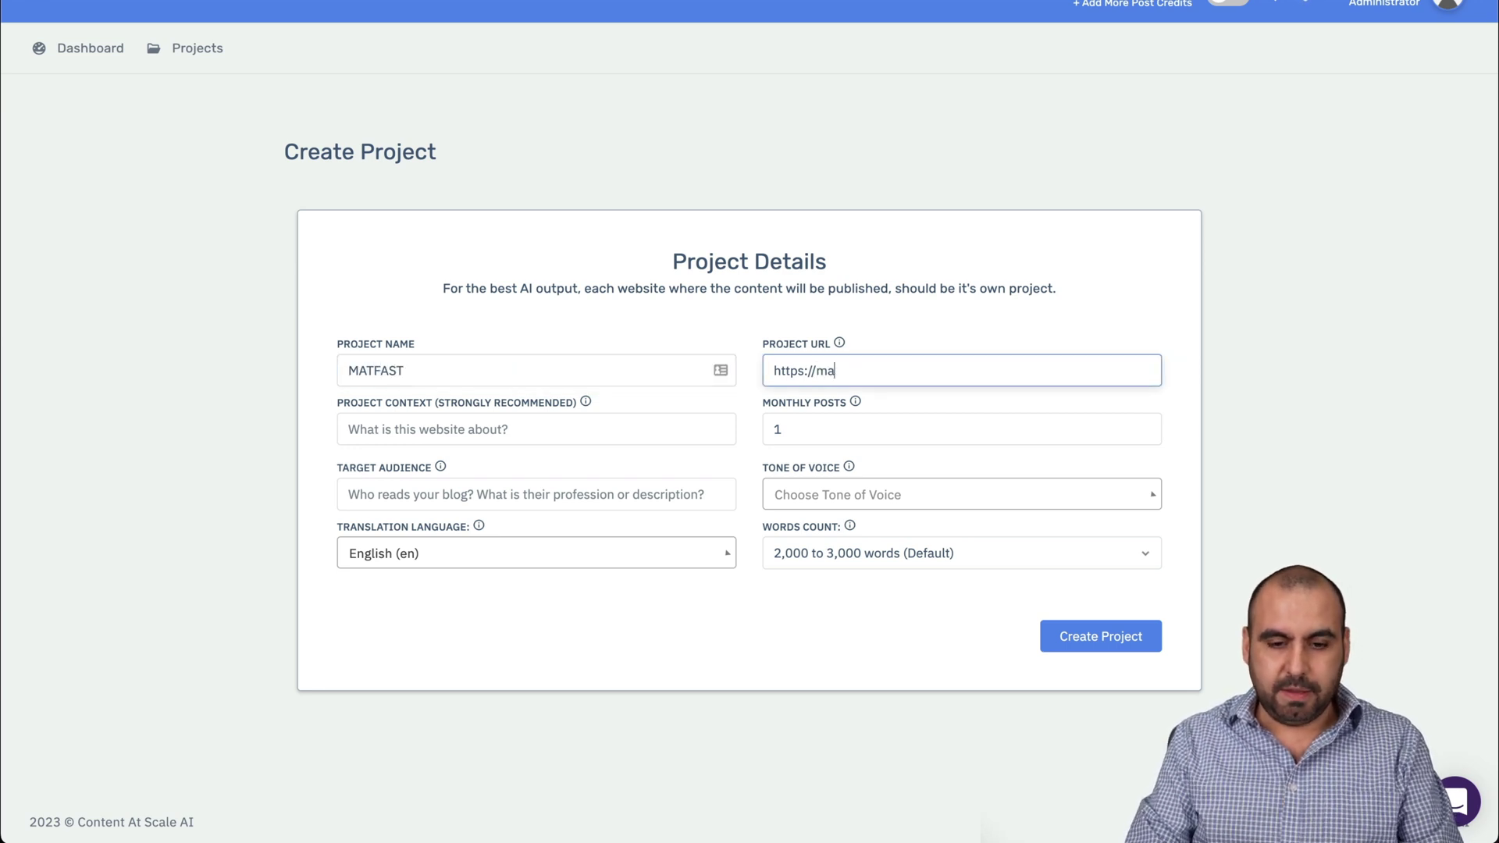
type("tfast.com")
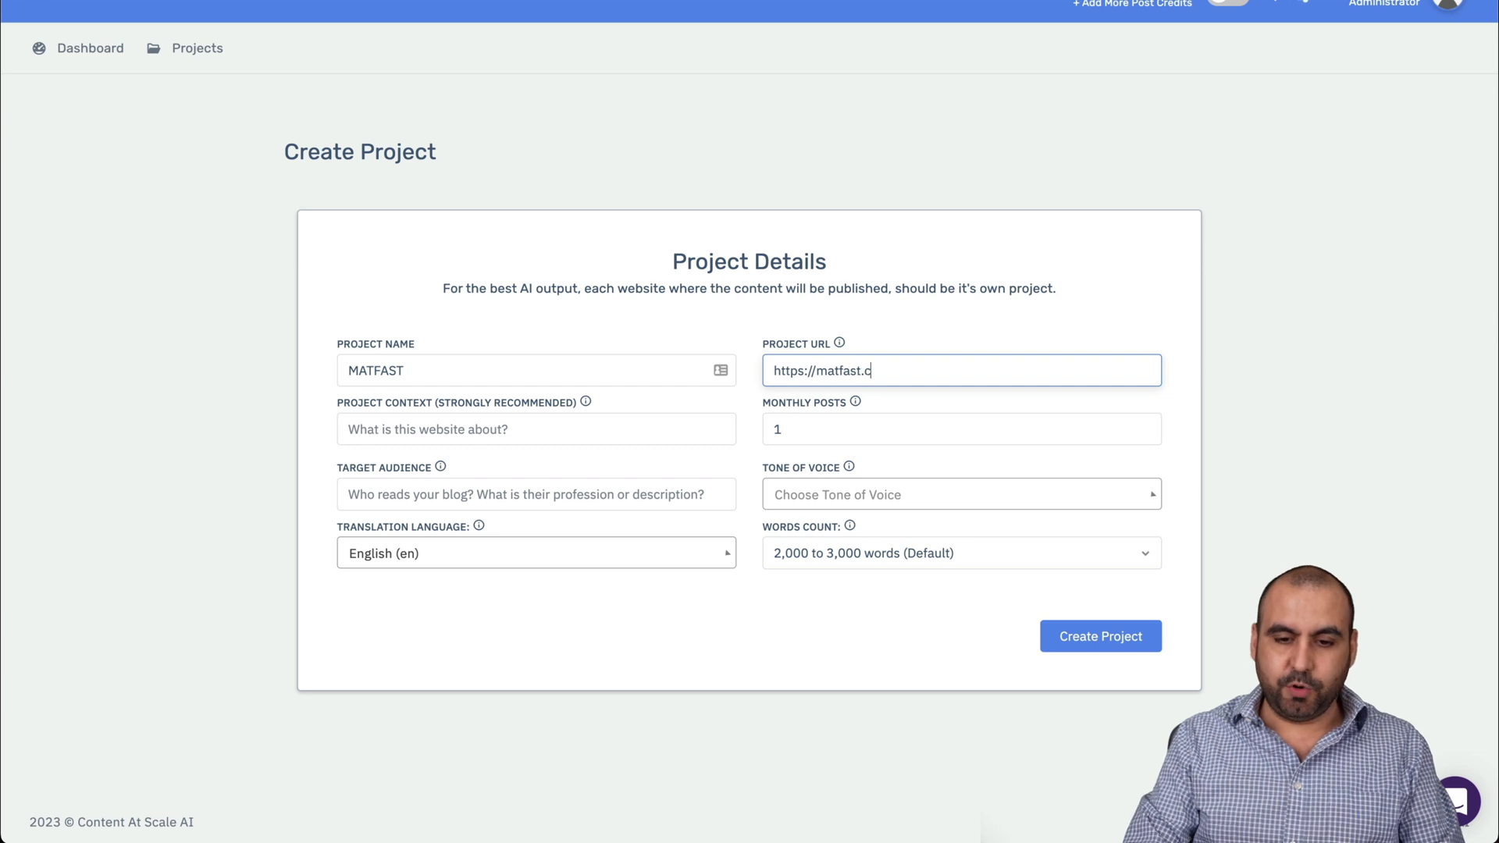
Set the project context to 'Modern construction materials for homes'.
left_click(494, 427)
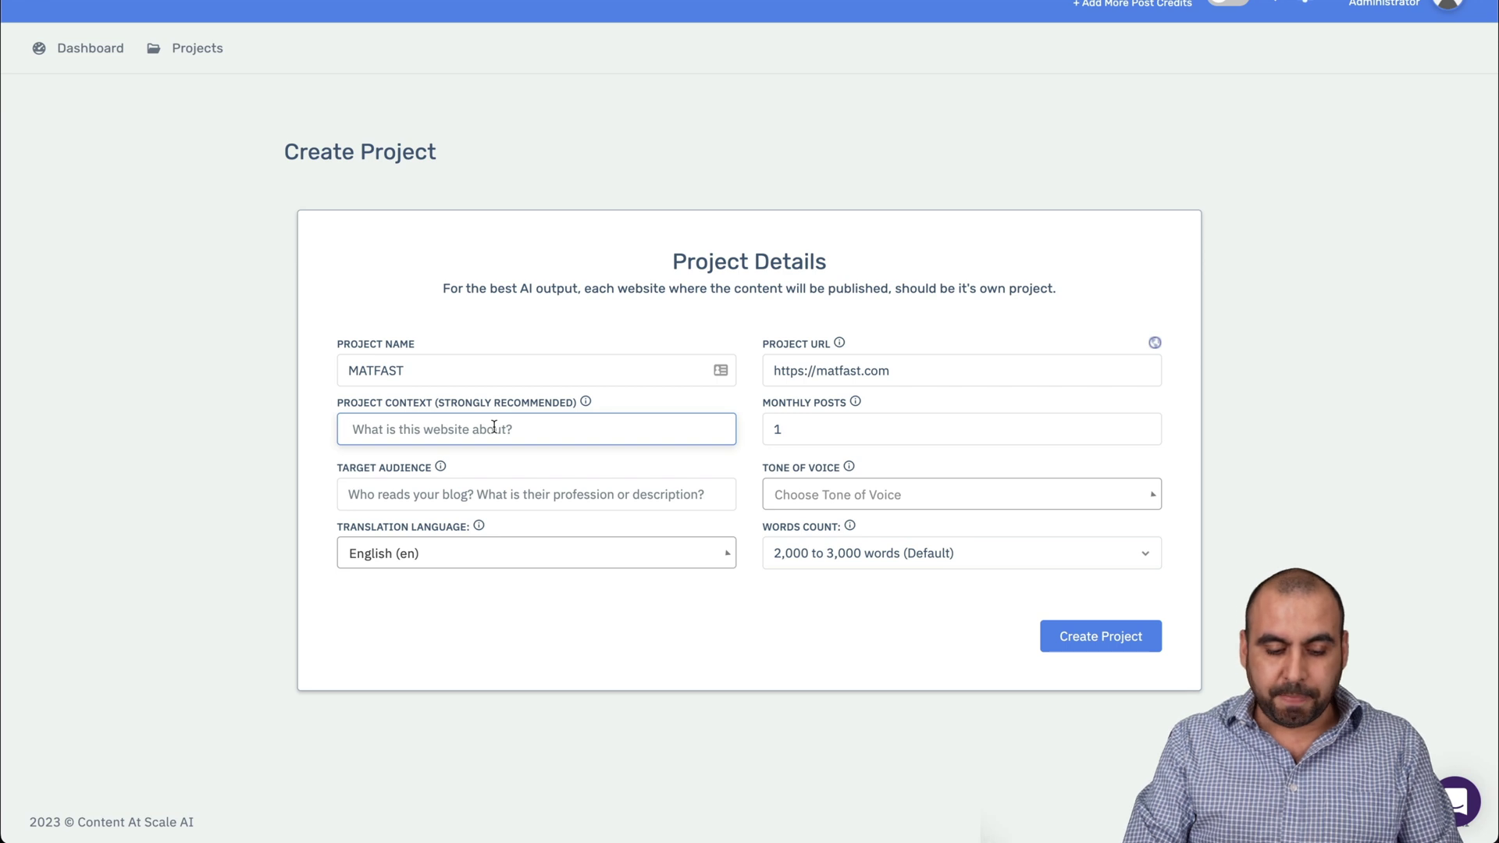
type("Modern construc")
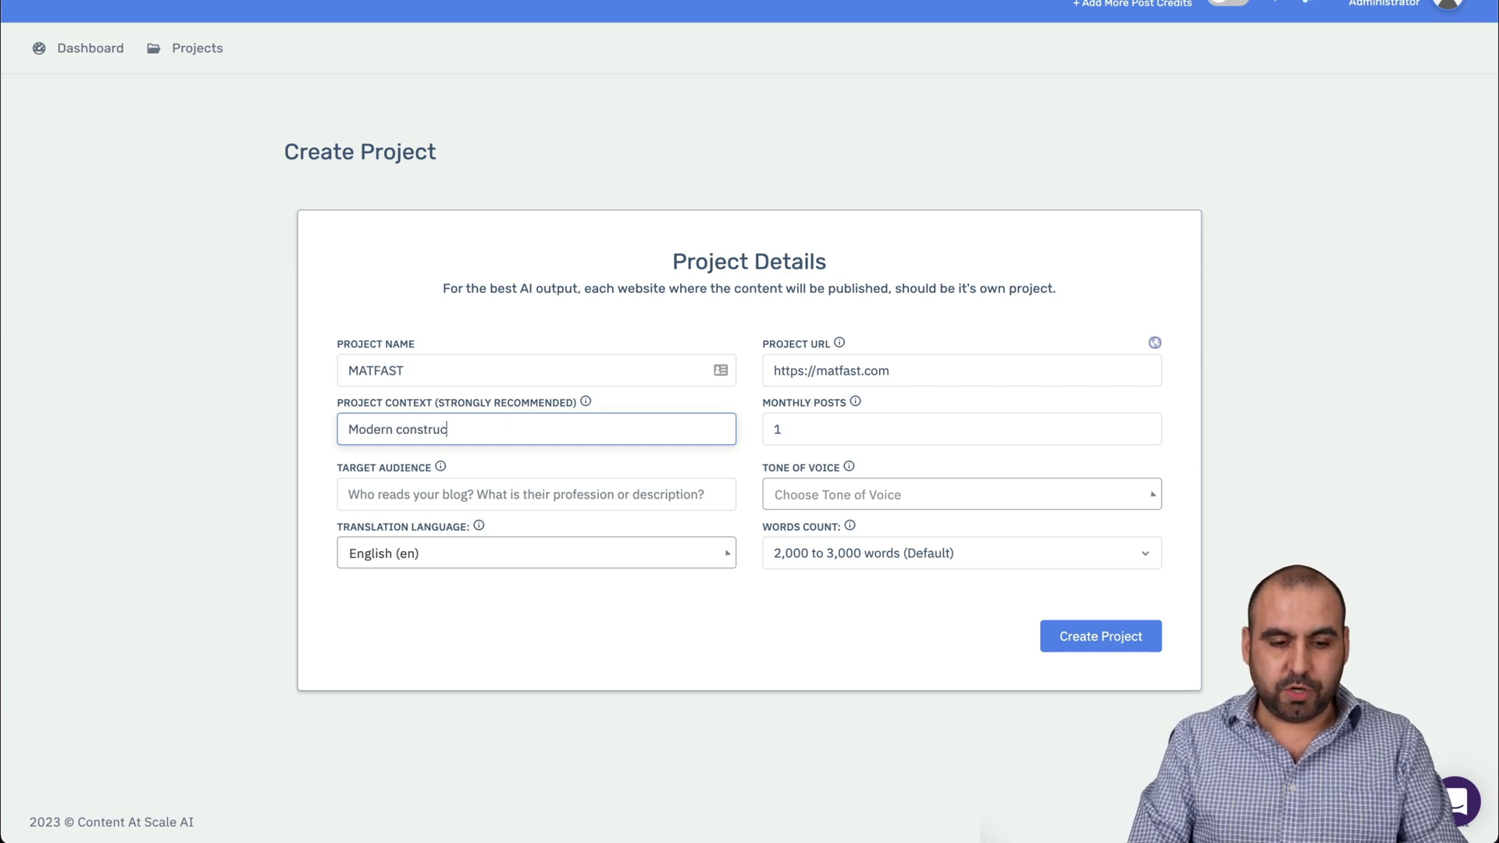
type("tion materials ")
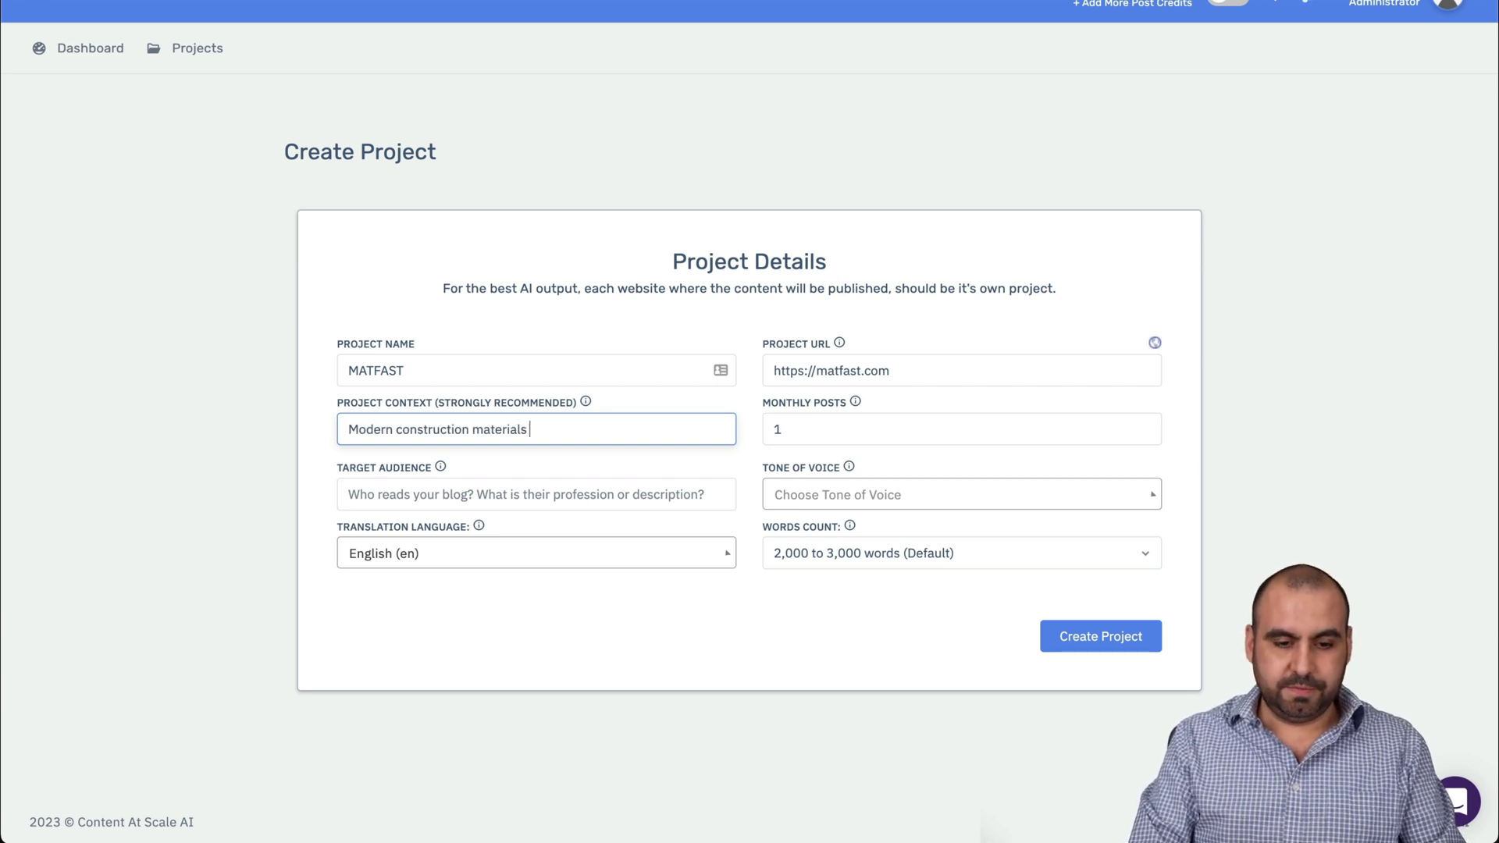
type("for home")
key("BackSpace")
key("BackSpace")
type("e")
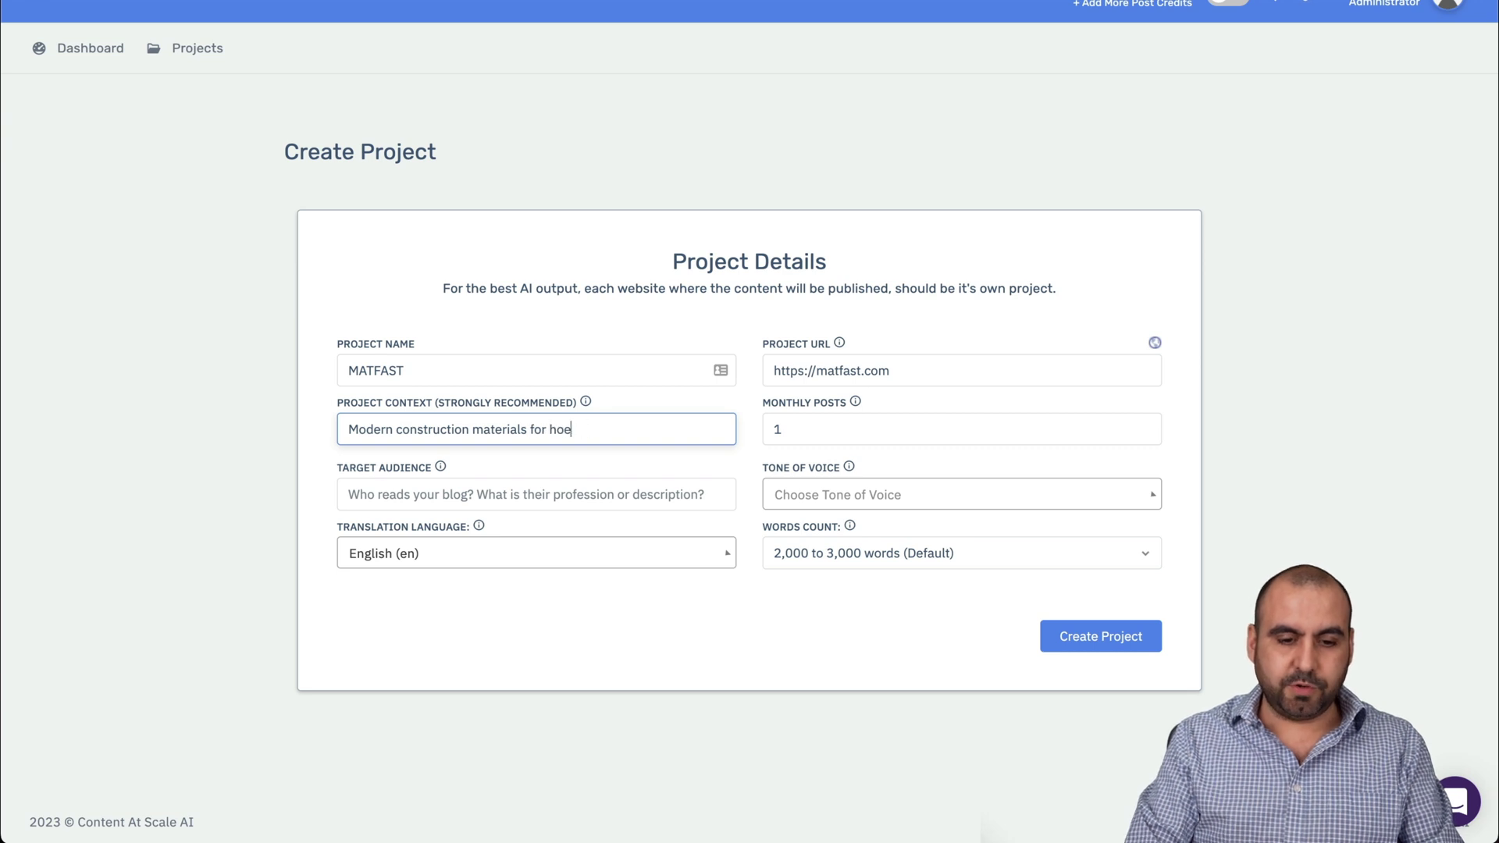
key("BackSpace")
type("mes")
Paste the architects-and-contractors description into Target Audience.
left_click(412, 485)
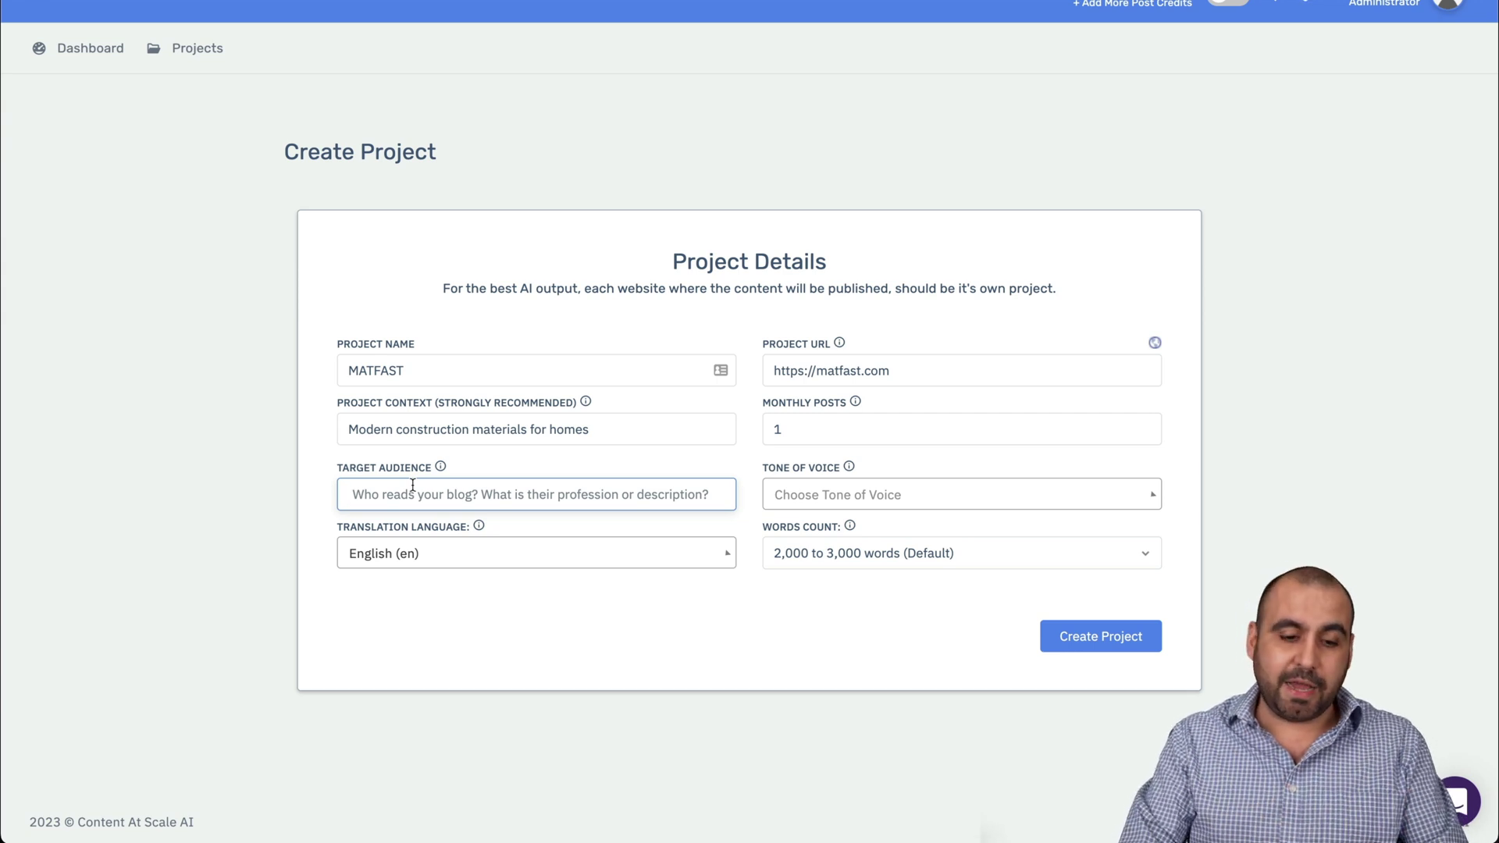
key("ctrl+v")
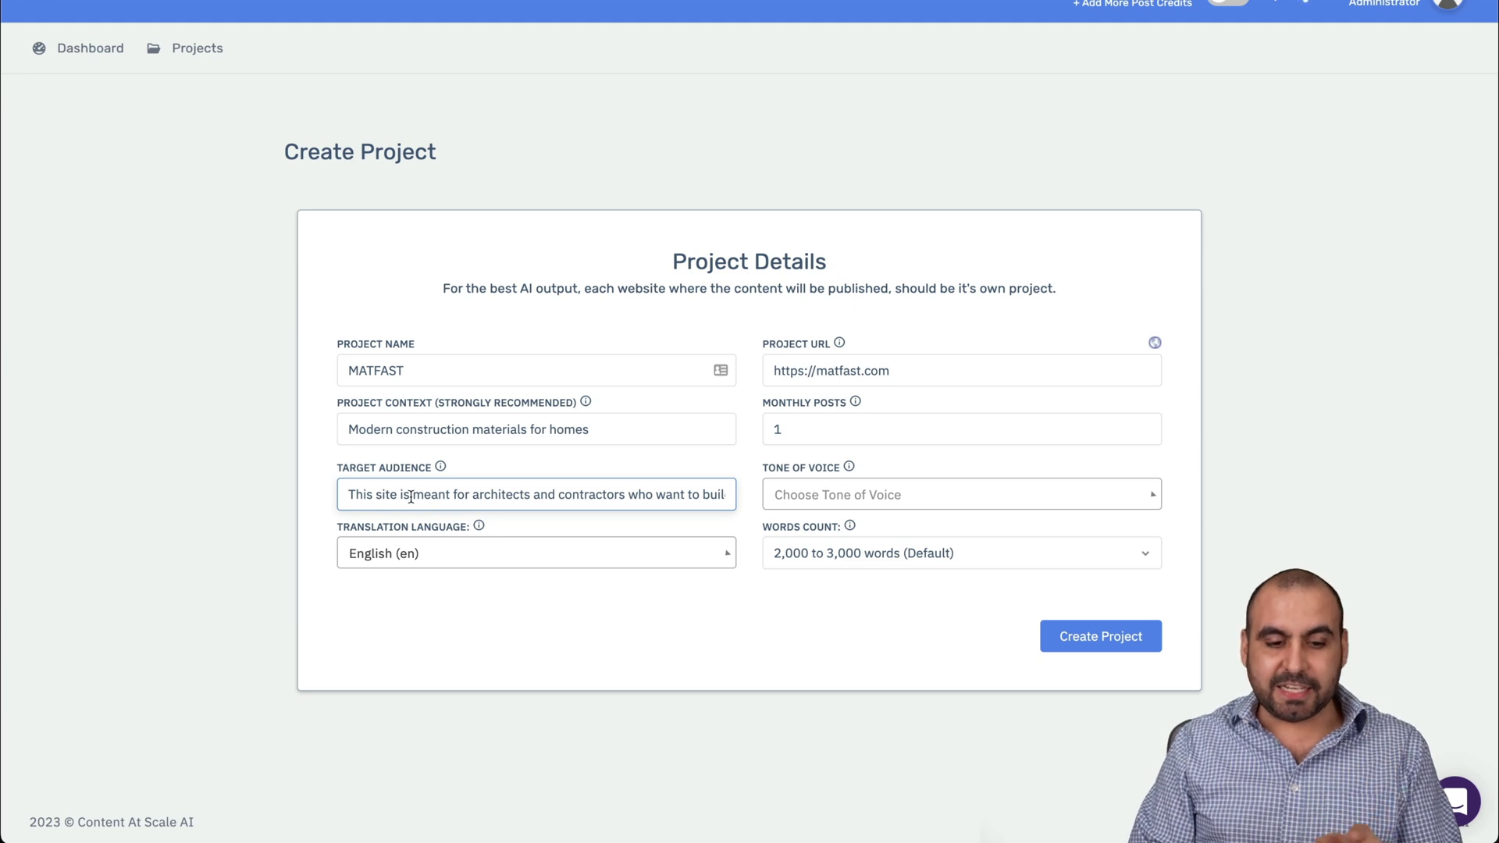
left_click_drag(451, 495, 714, 496)
left_click(712, 492)
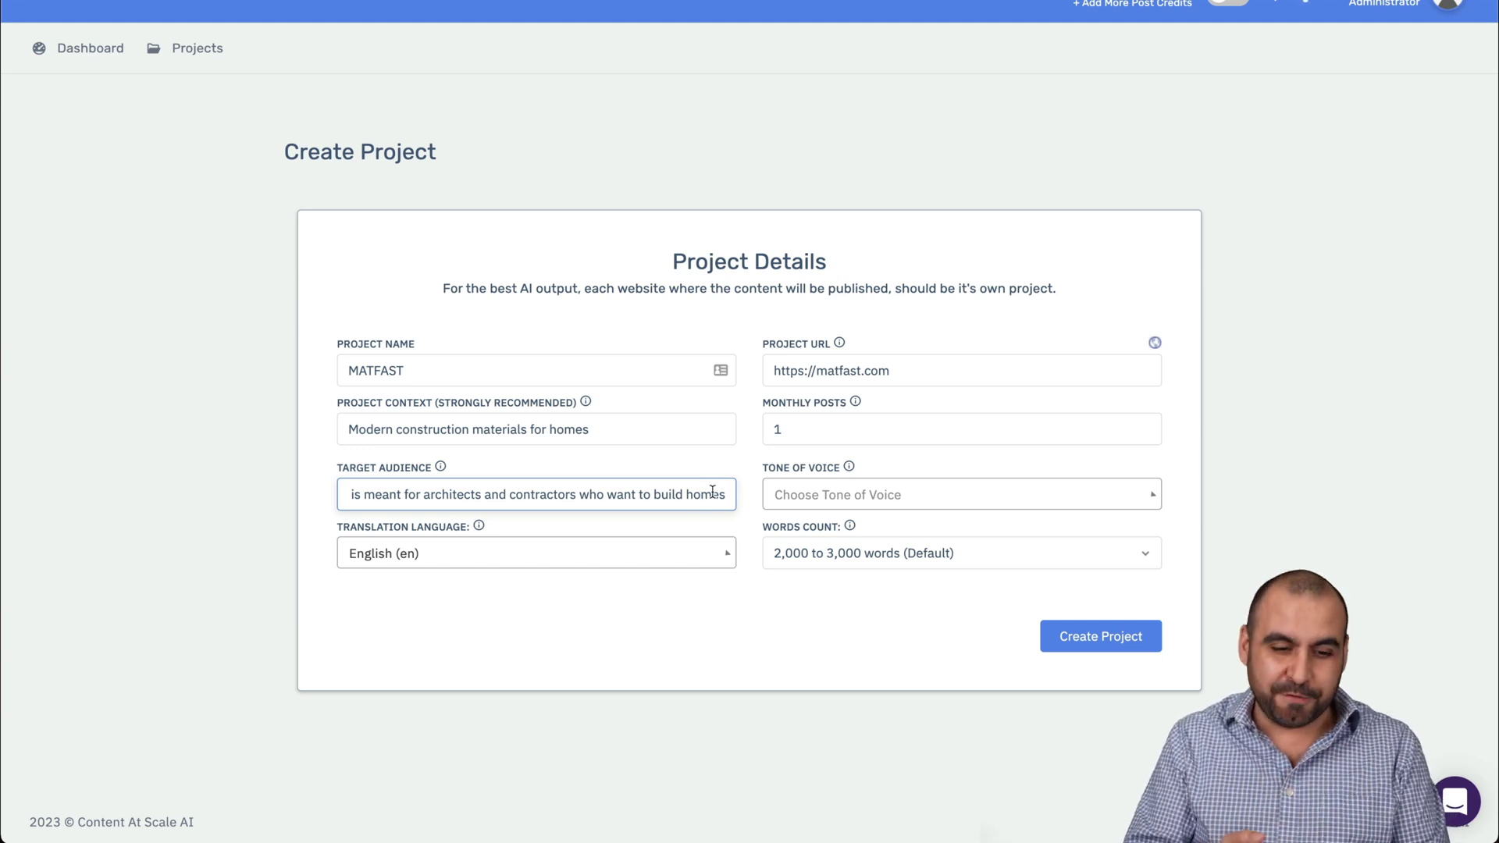
Keep English as the translation language and check the monthly posts value.
left_click(530, 561)
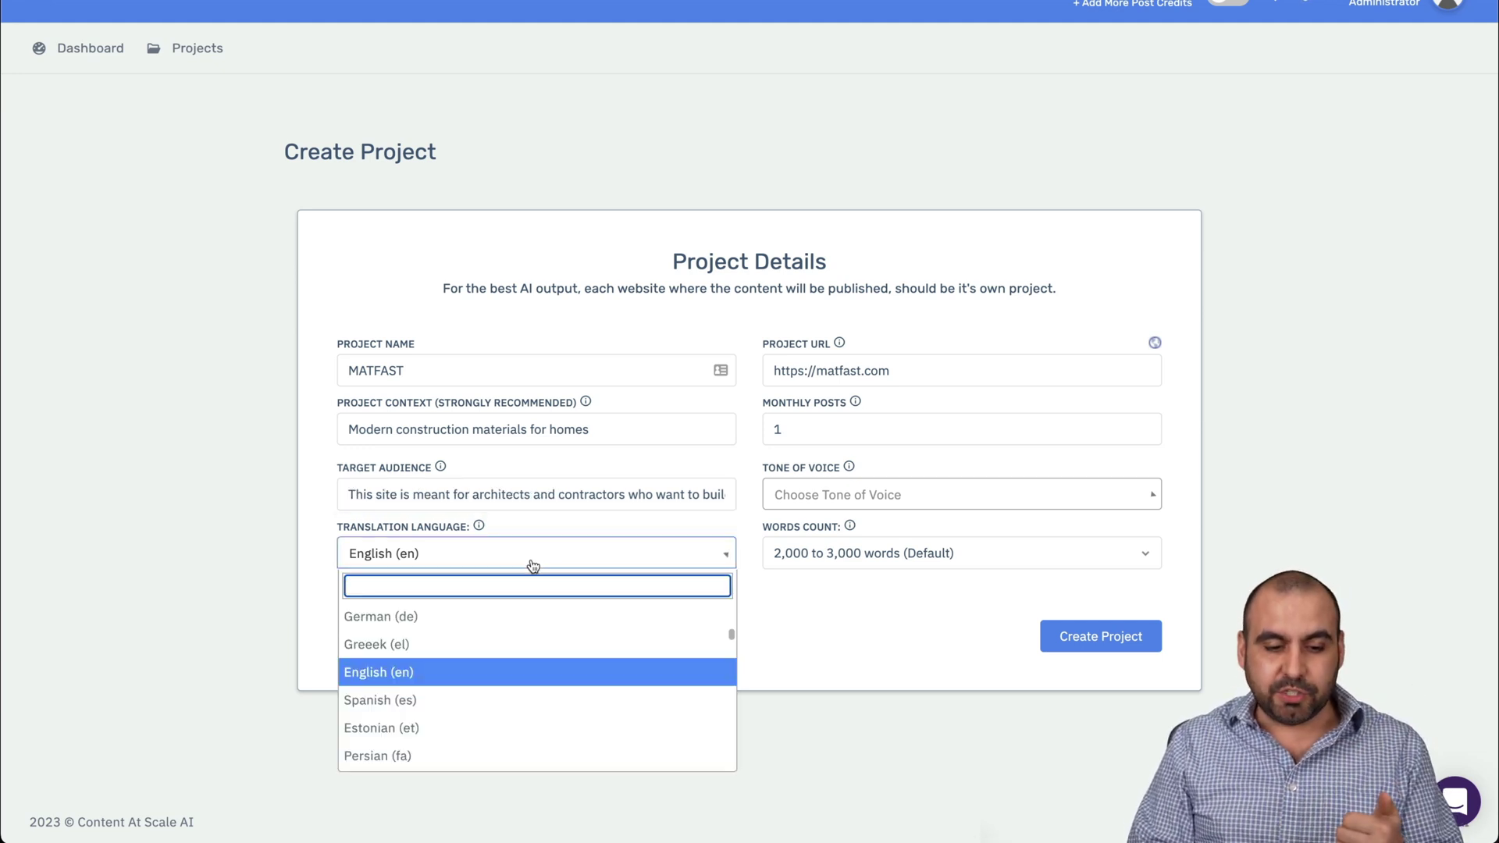
scroll(414, 668, "down", 5)
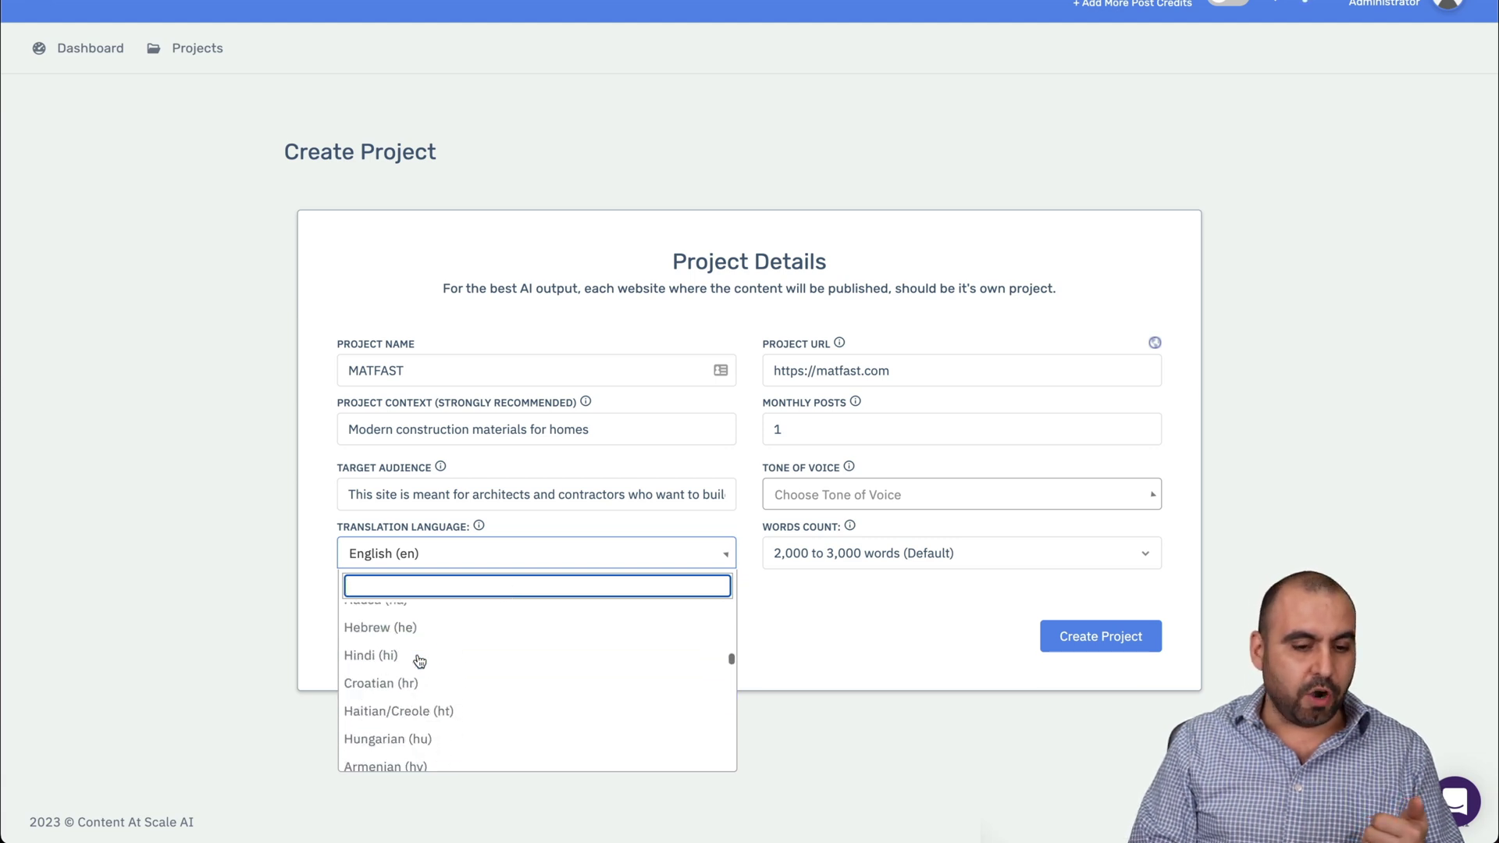
scroll(415, 660, "up", 5)
left_click(816, 630)
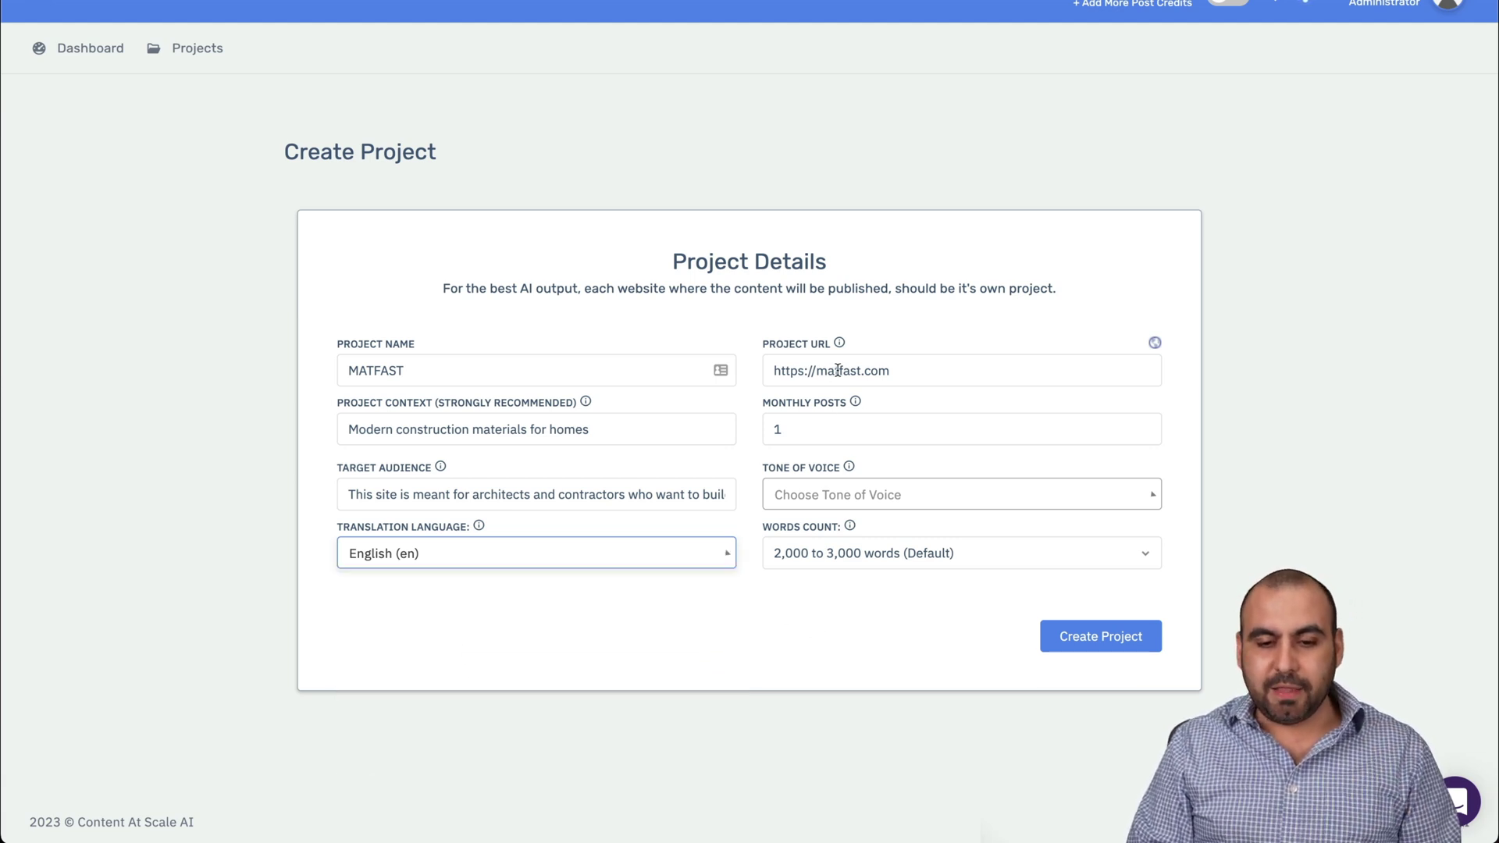
left_click(797, 431)
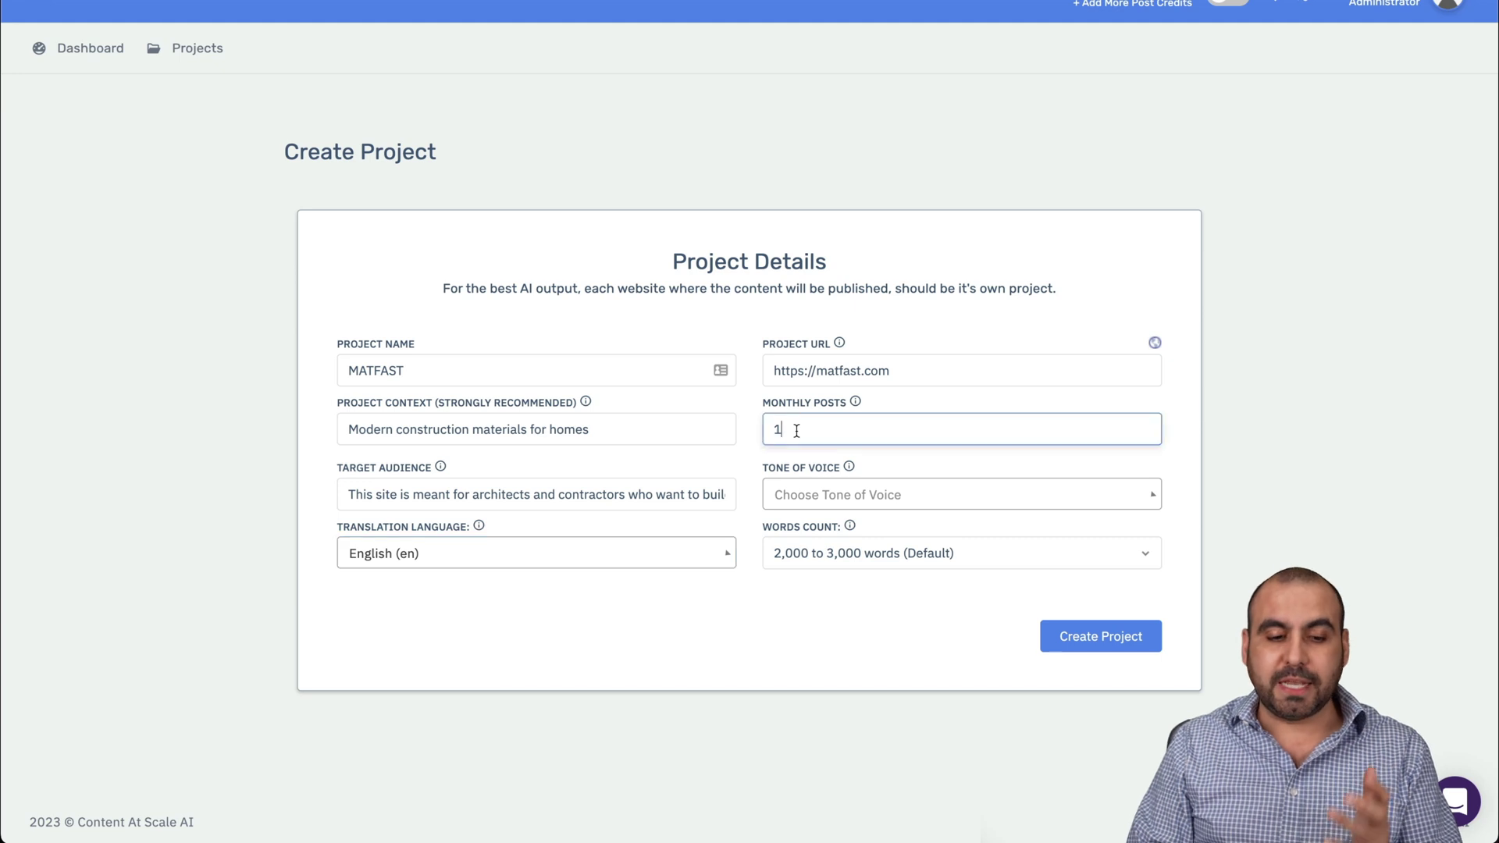
Set the tone of voice to Informative.
left_click(837, 500)
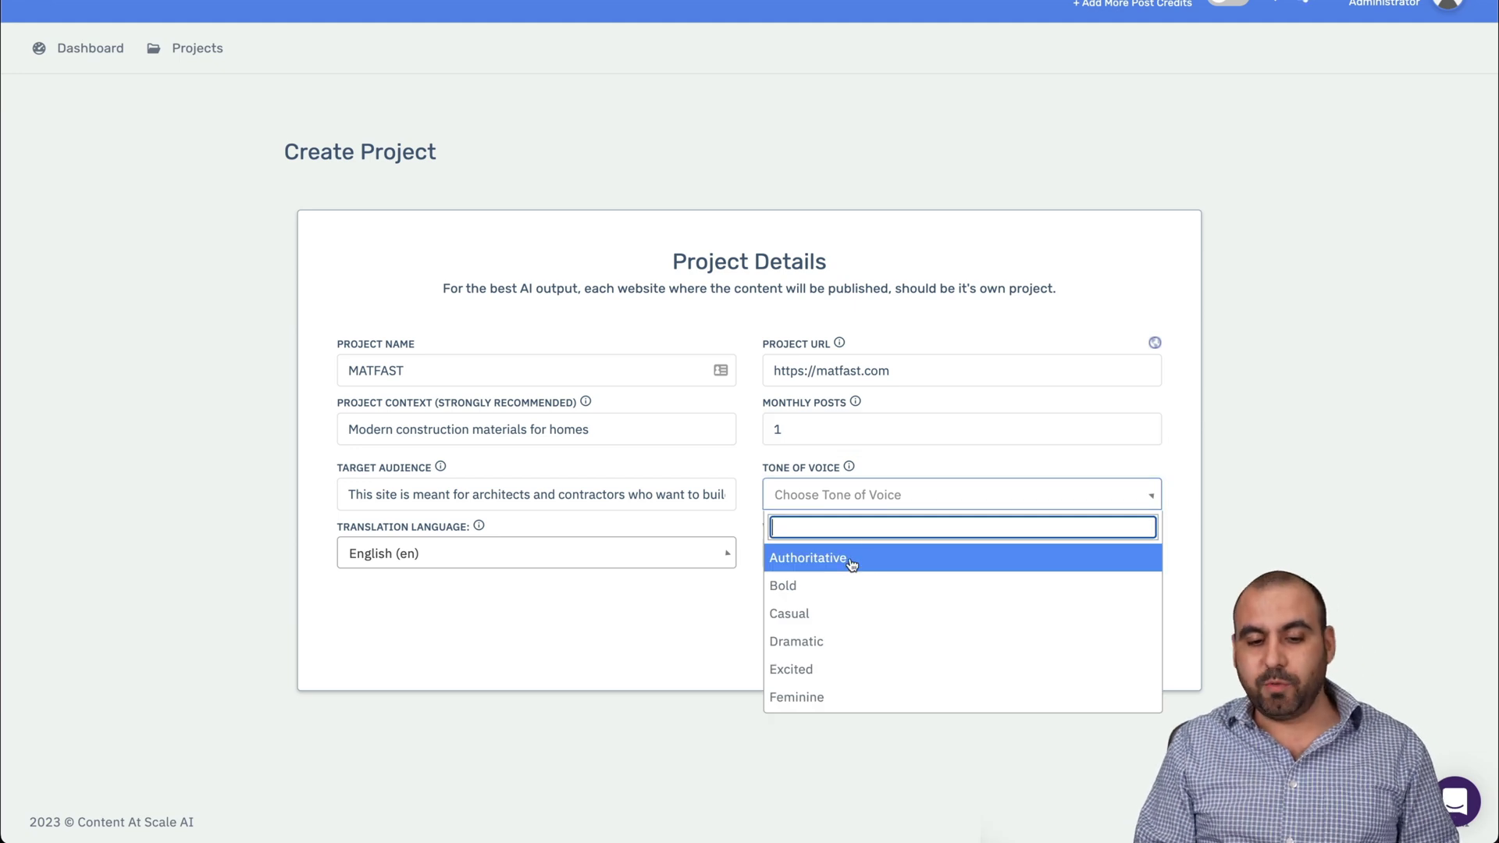
scroll(894, 611, "down", 3)
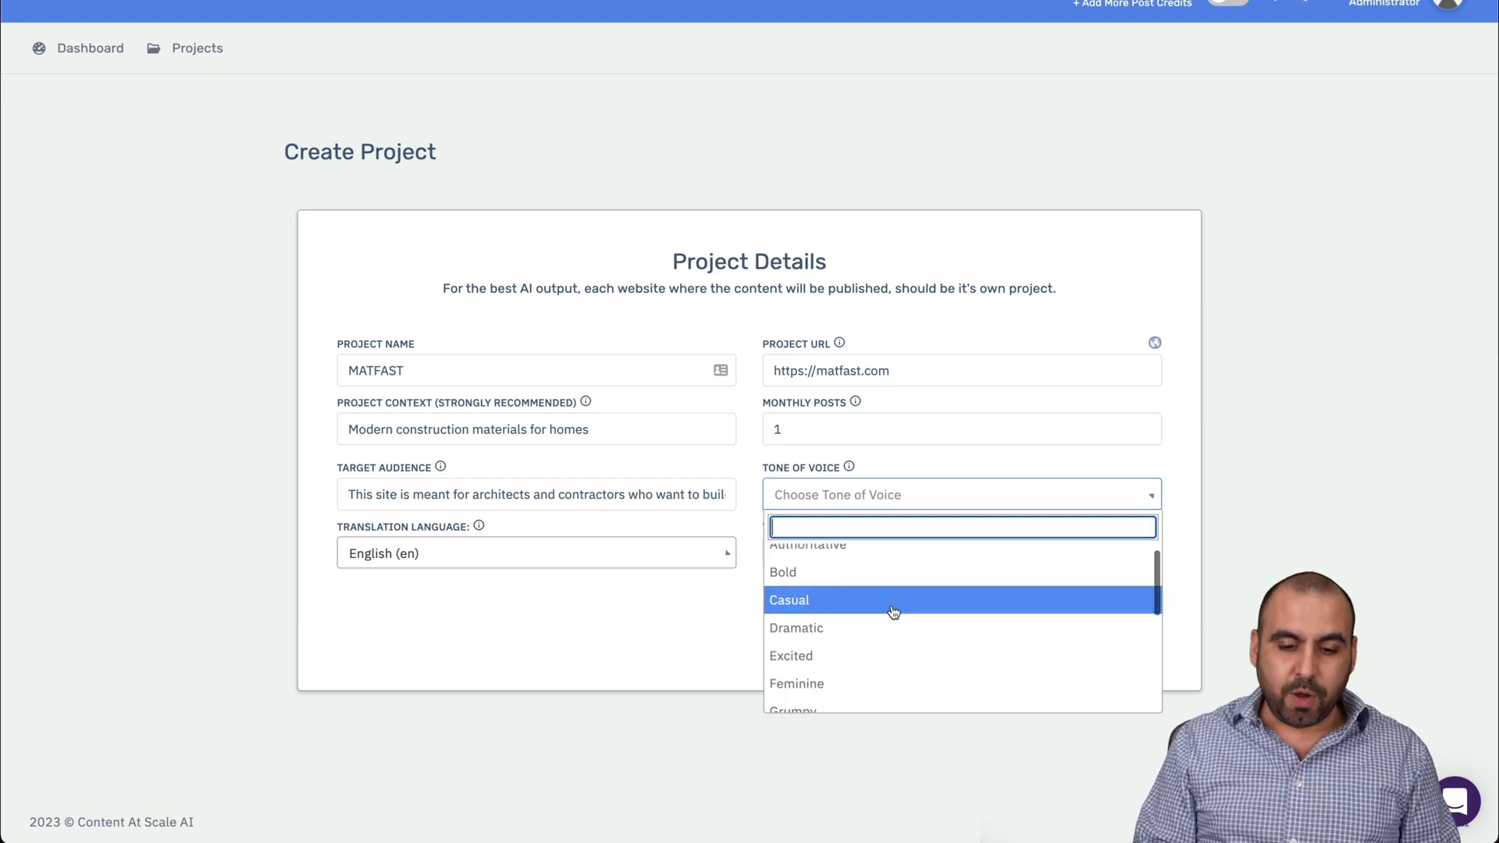
scroll(893, 611, "down", 2)
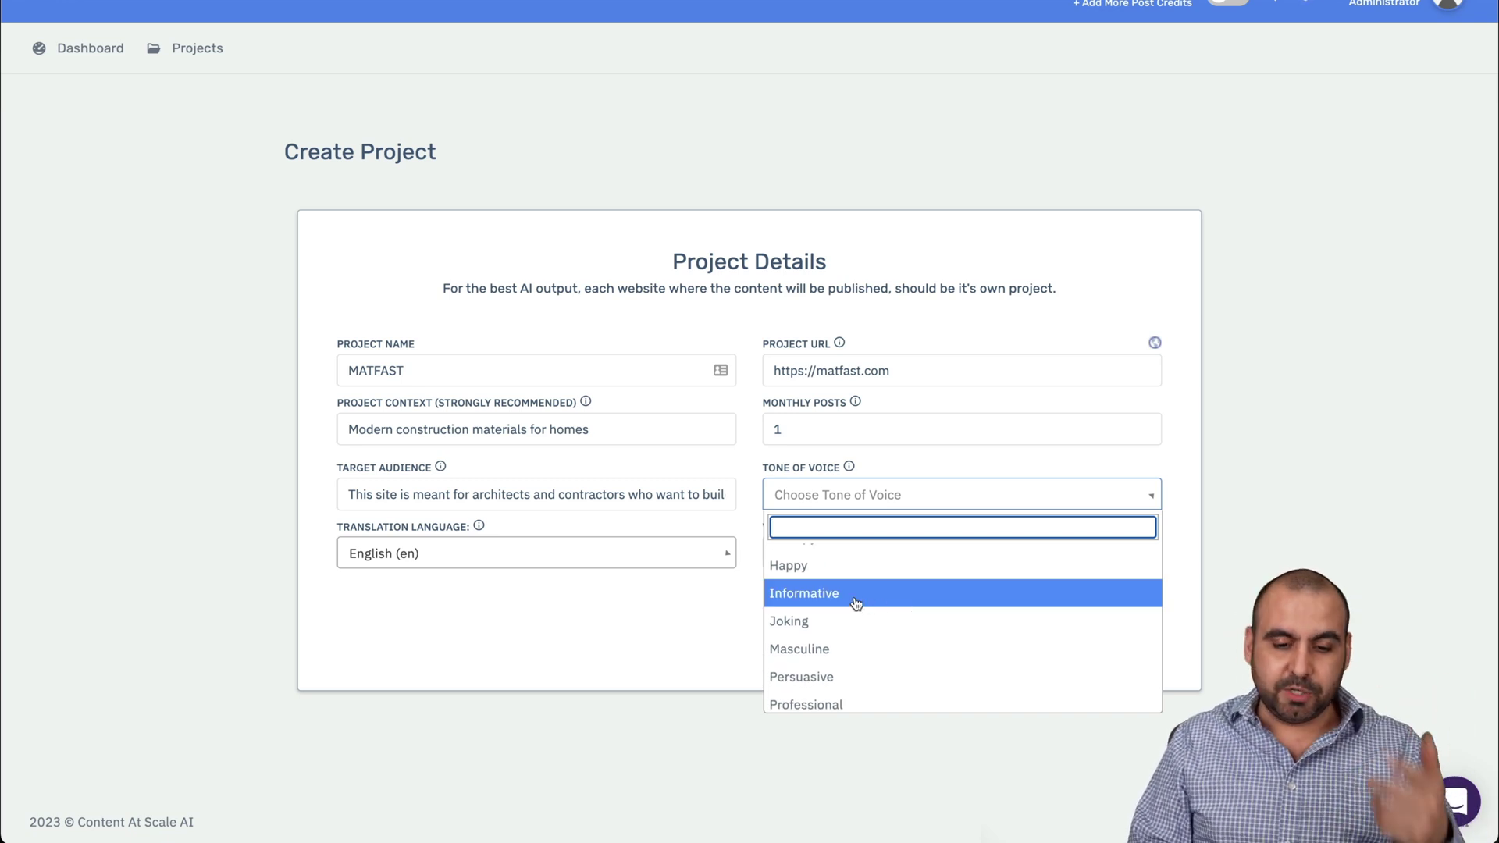
left_click(857, 604)
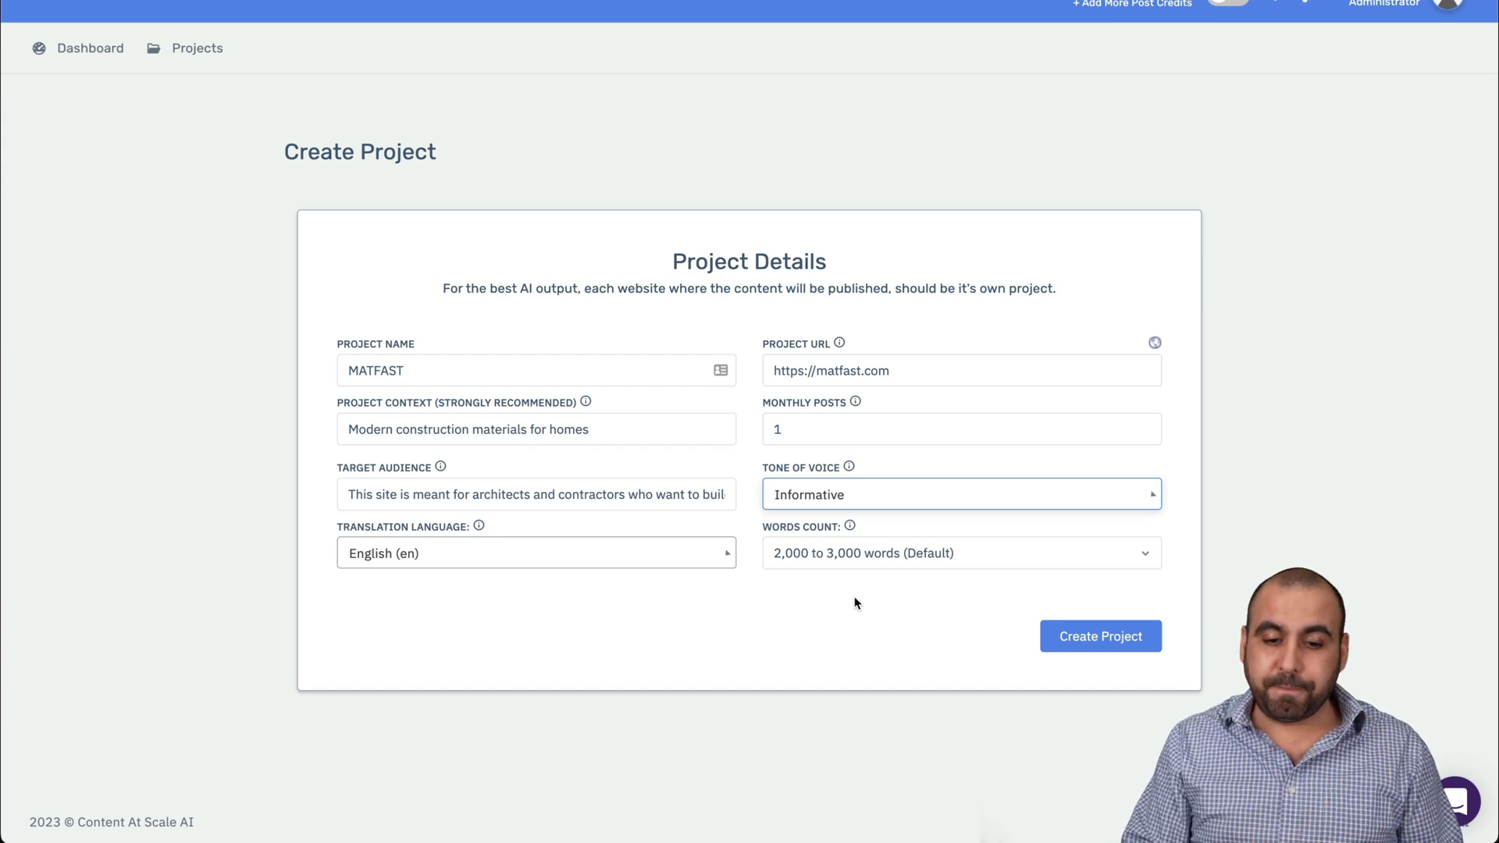
Keep the default 2,000 to 3,000 word count and create the MATFAST project.
left_click(863, 551)
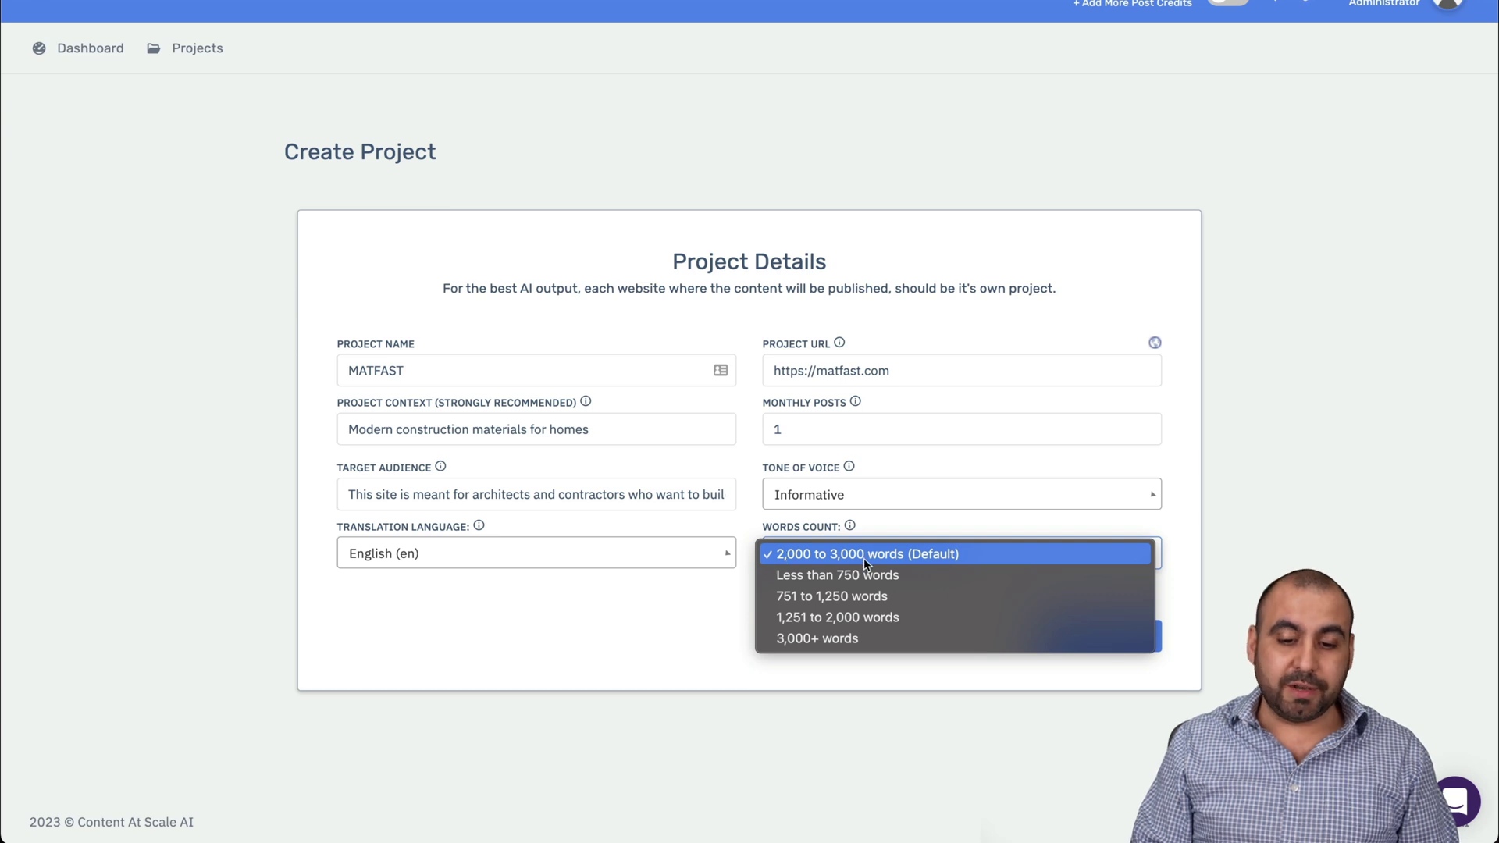
left_click(720, 608)
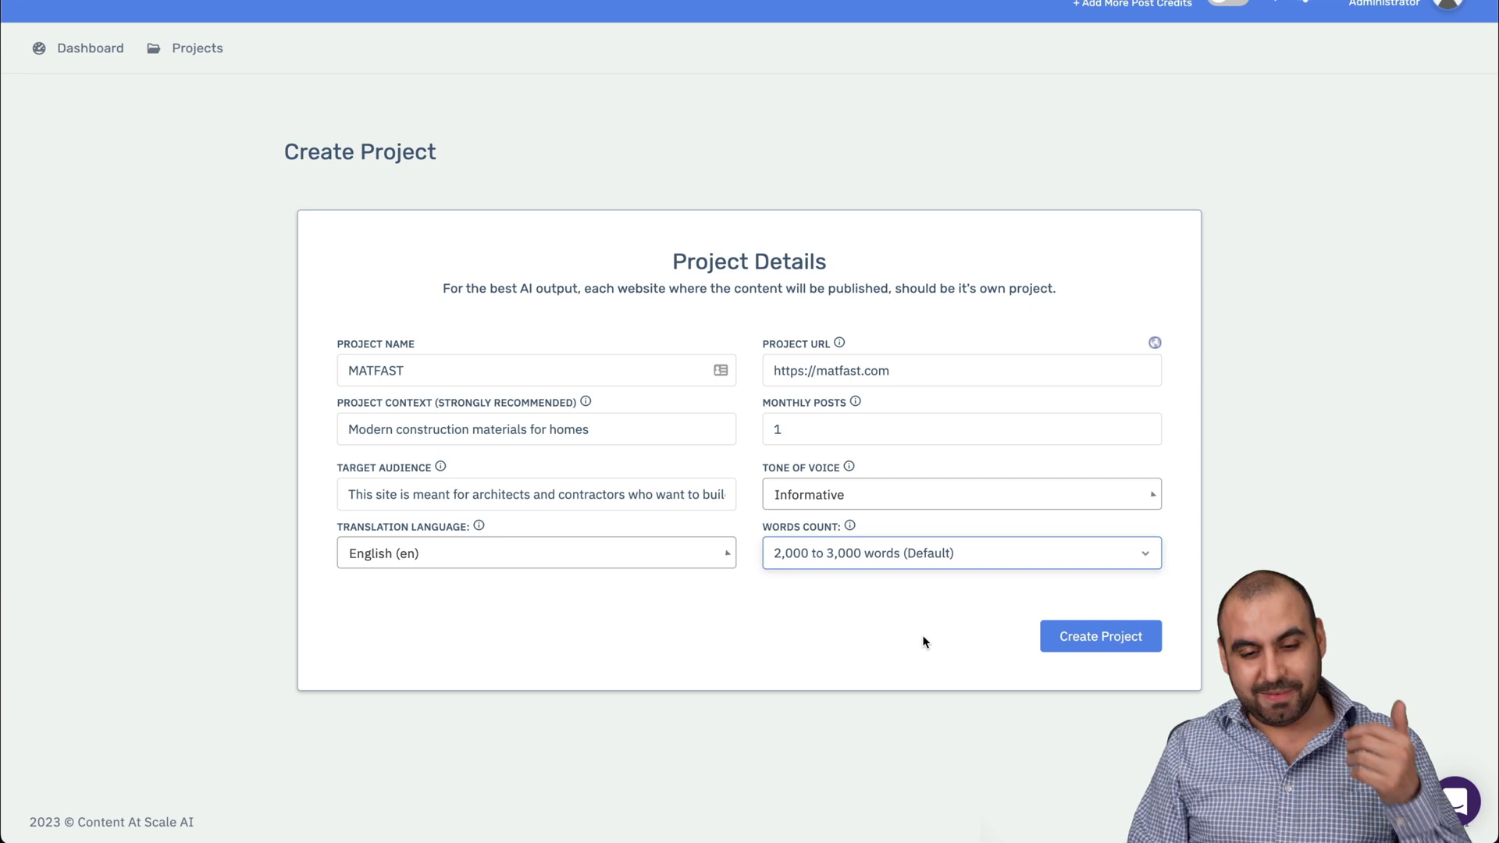
left_click(924, 562)
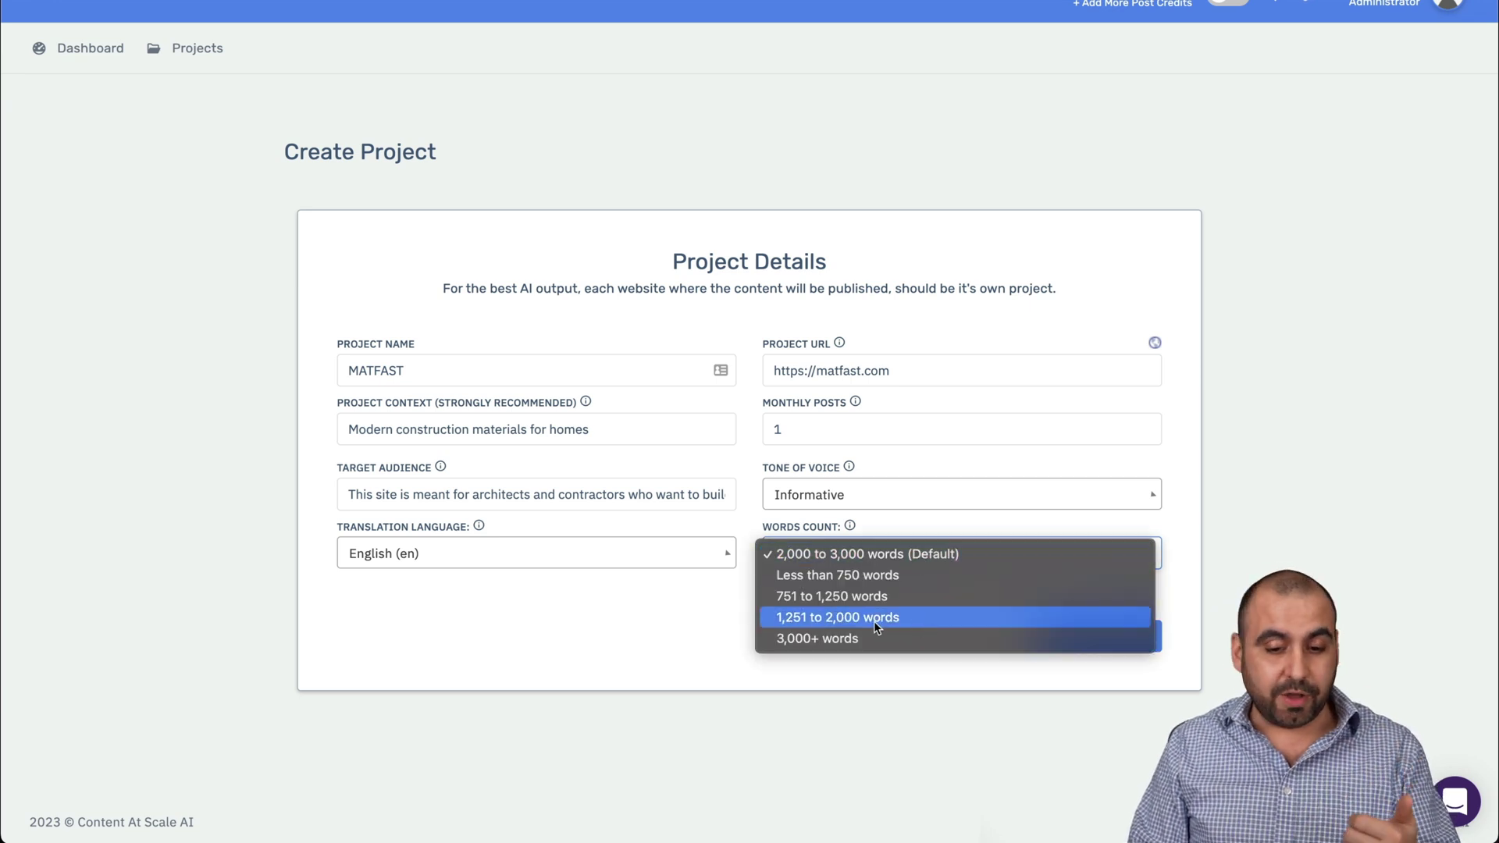
left_click(684, 609)
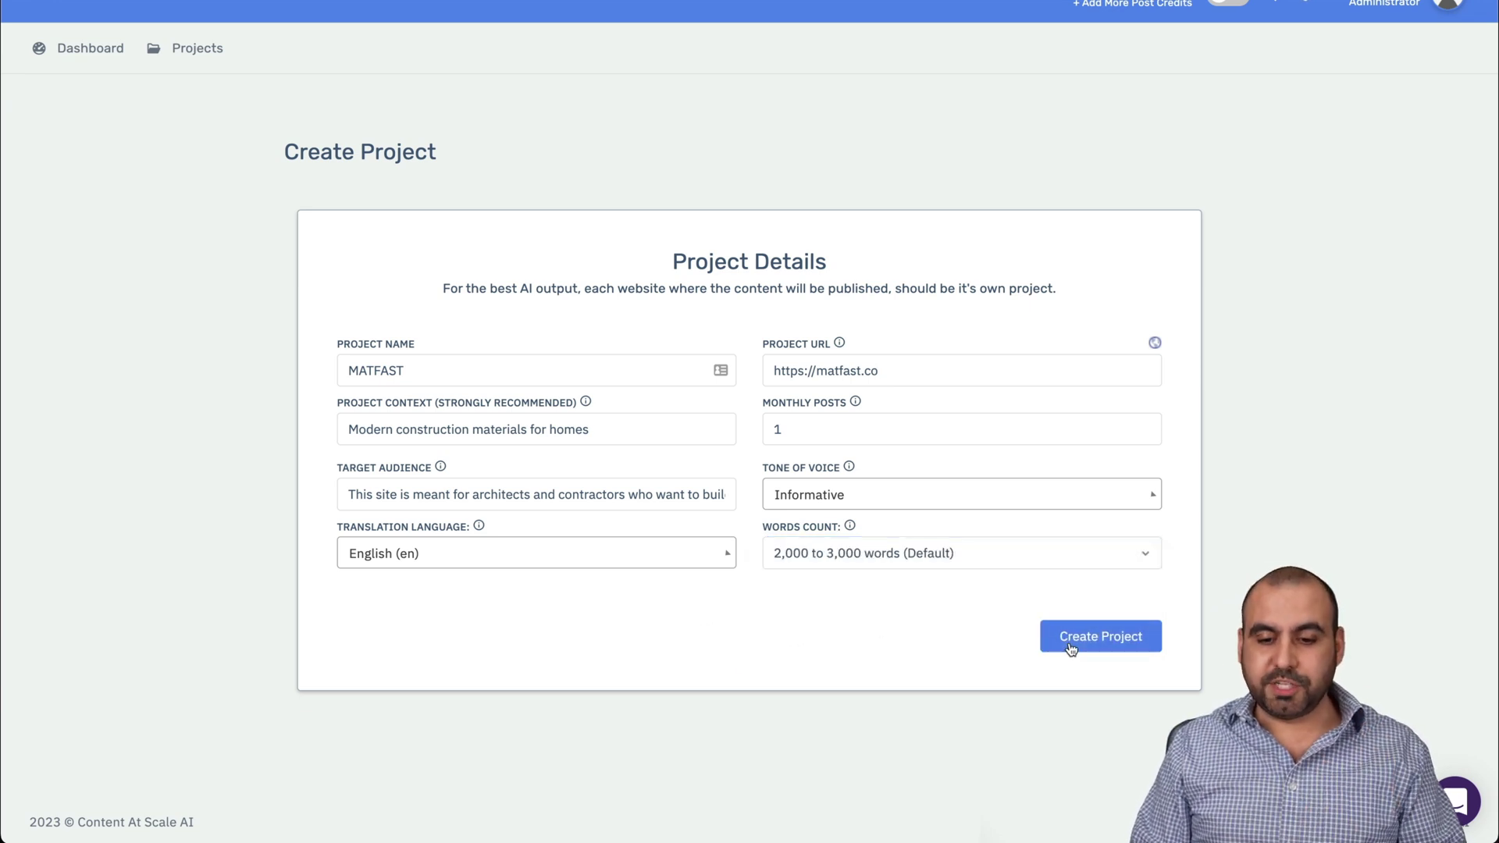
left_click(1071, 648)
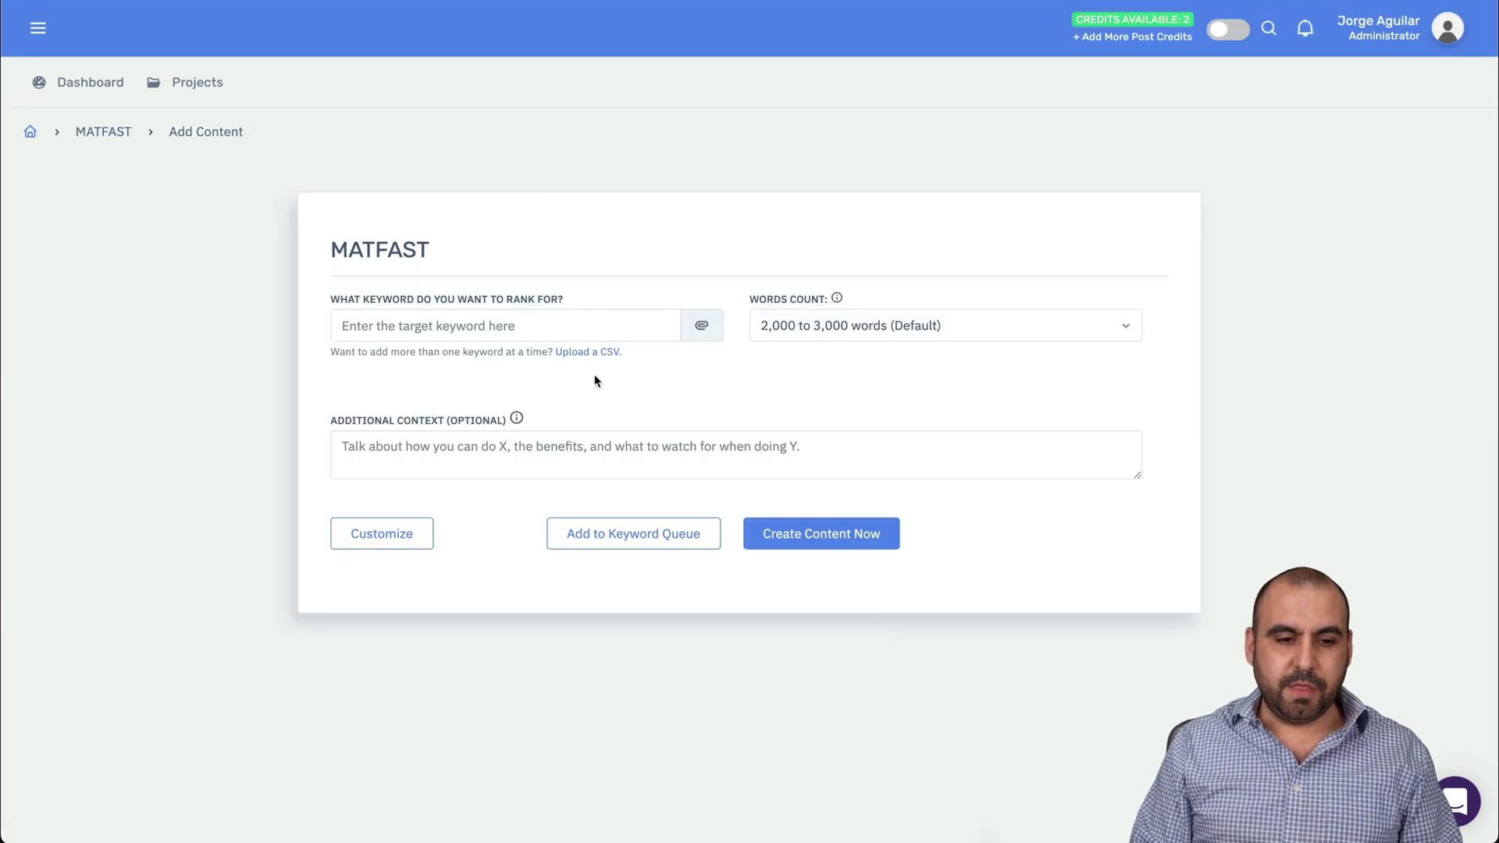
Paste the keyword 'Modern materials for building' and extra context, then generate a customizable brief.
left_click(453, 329)
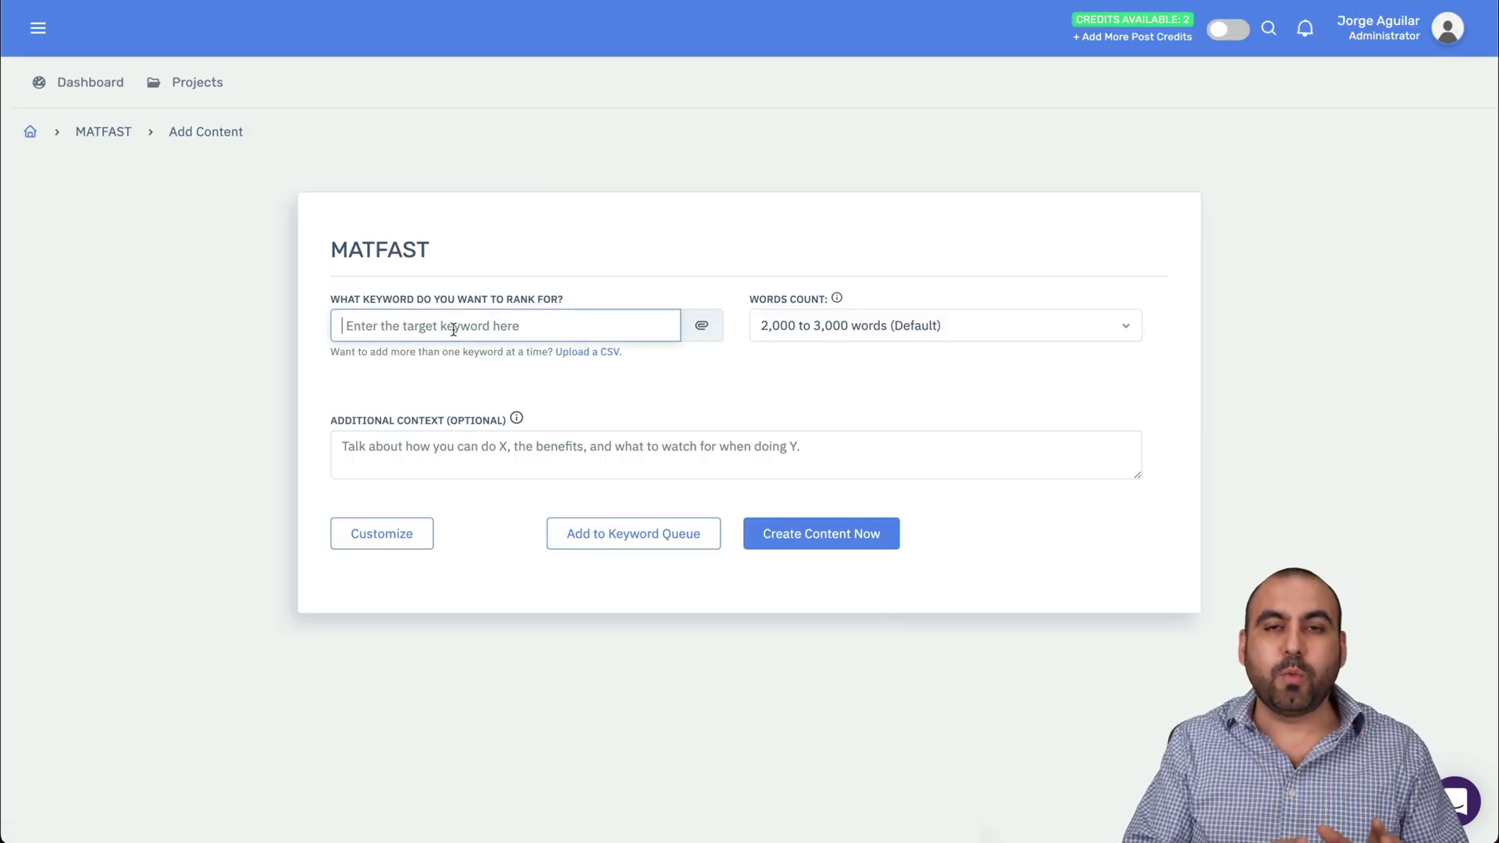
type("Modern materials for building houses that are modern")
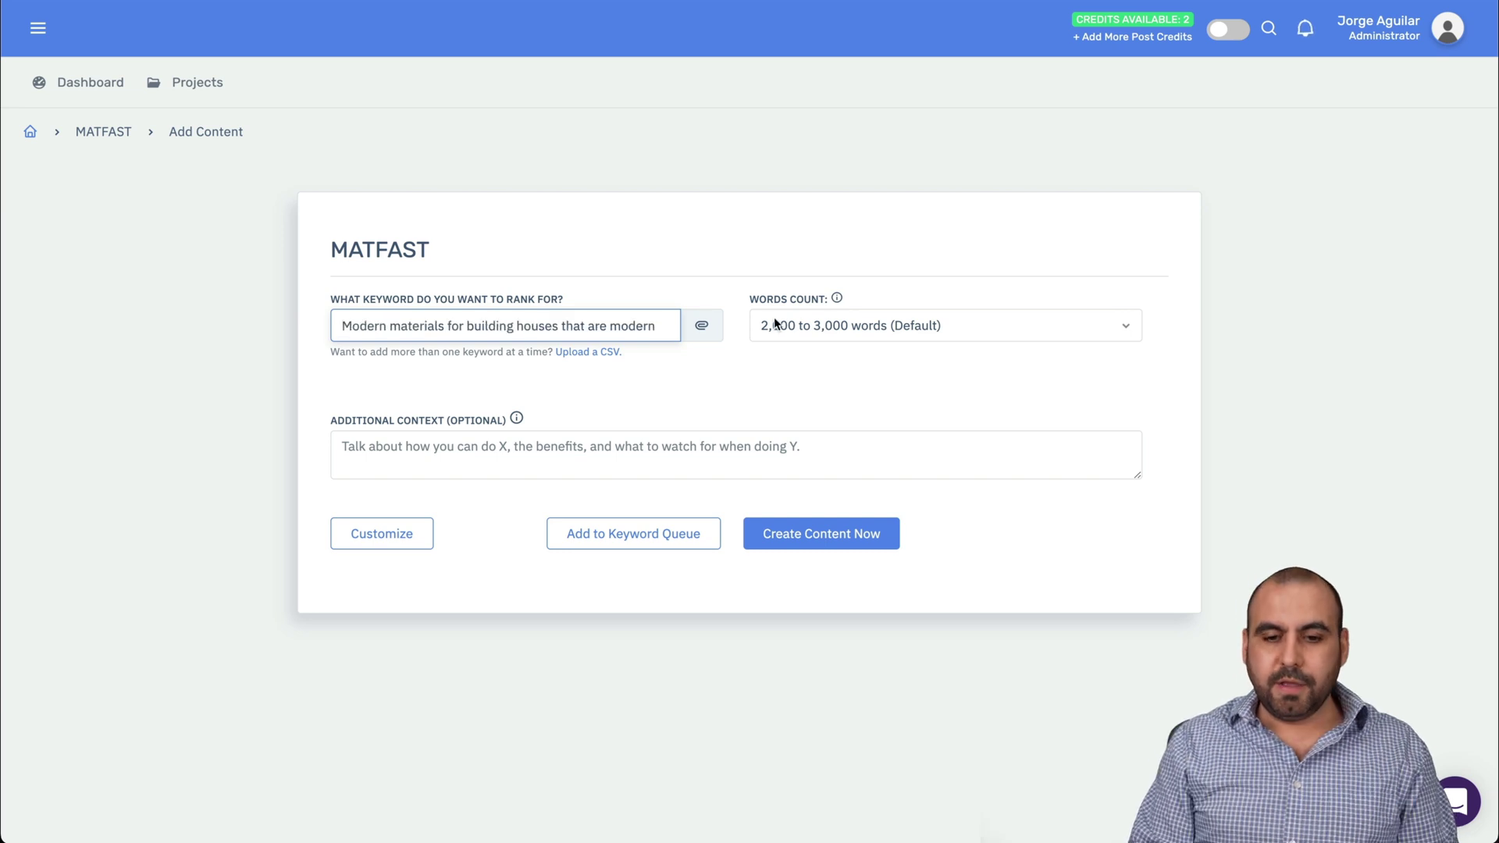
left_click(392, 463)
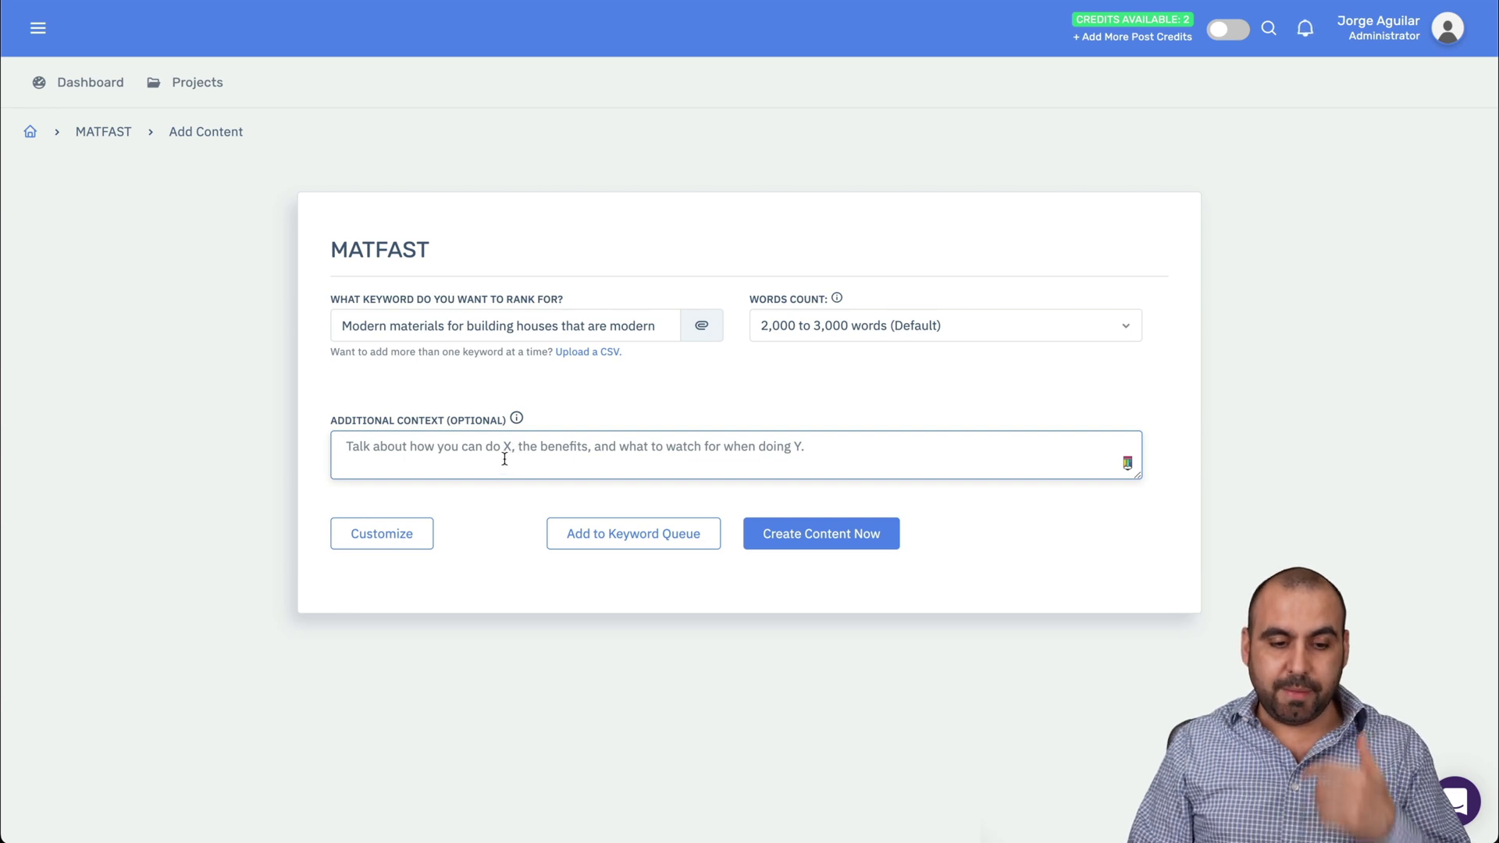
type("Building modern homes is all about using materials that are strong and lightweight for better structure.")
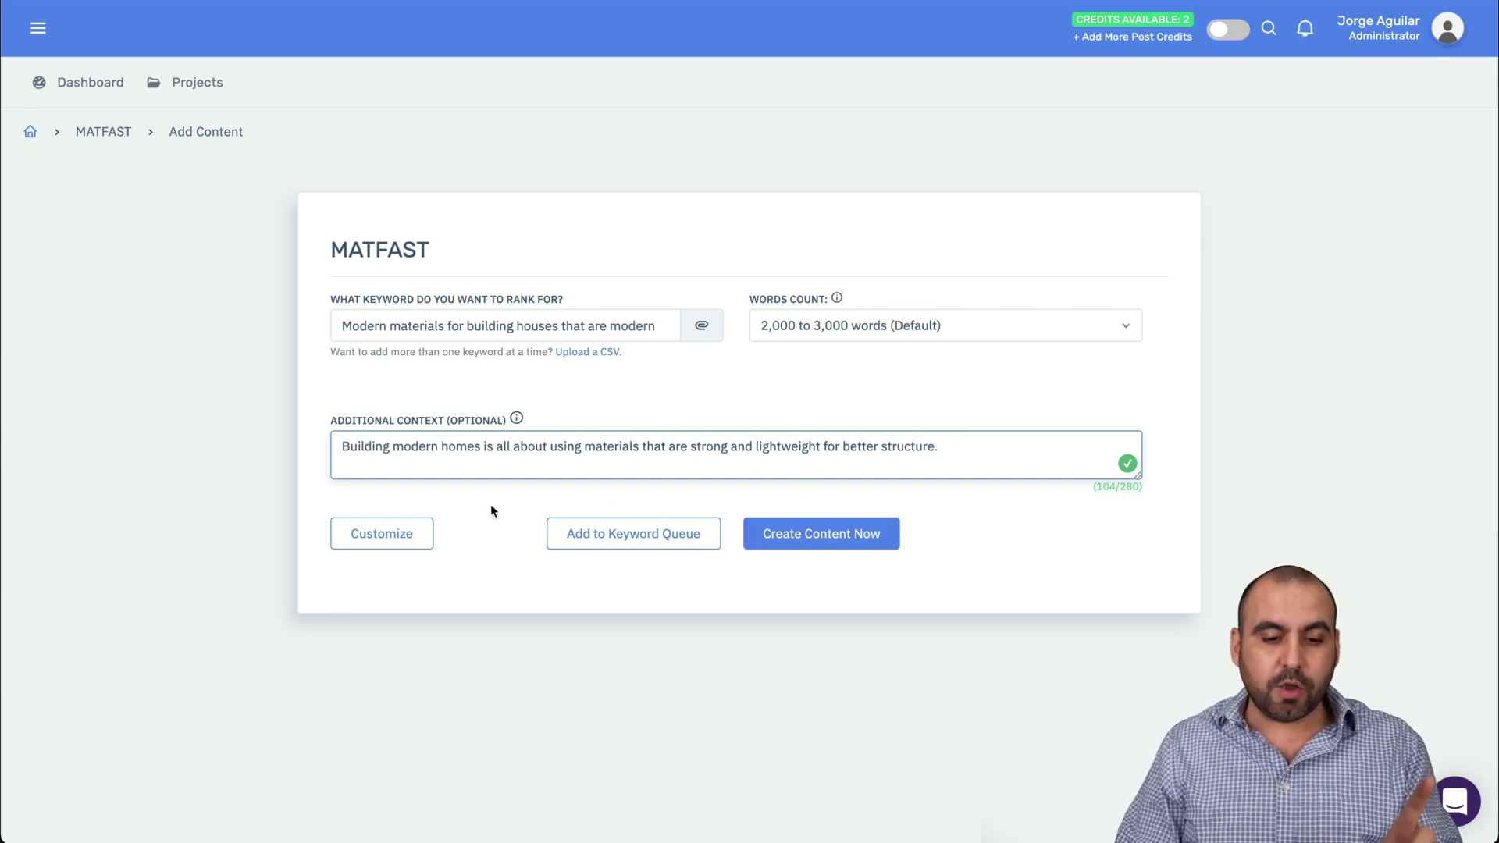
left_click(416, 531)
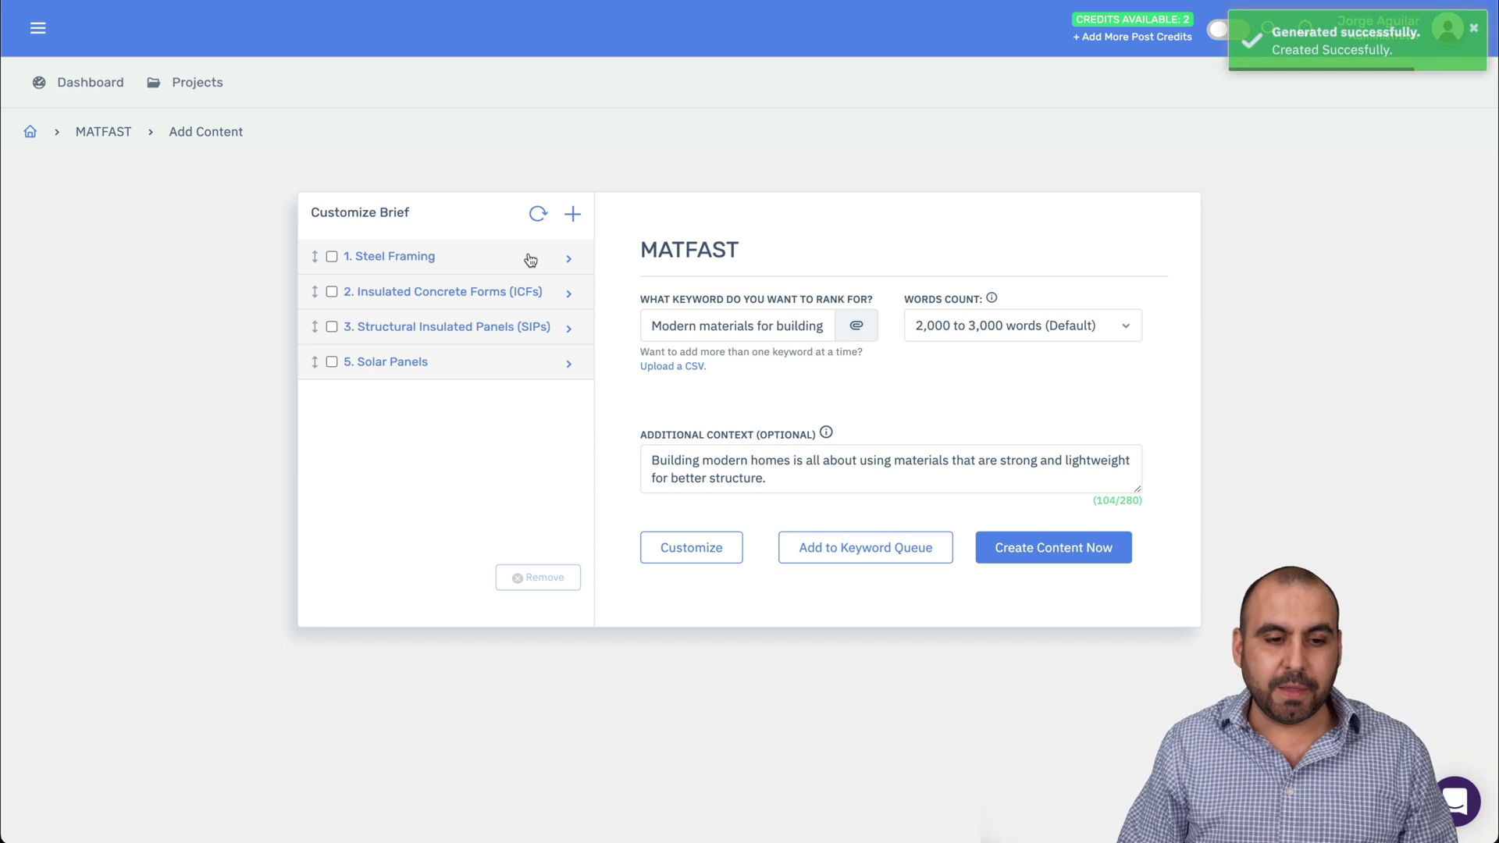
Keep the ICFs and SIPs sections, review their descriptions, and create the post.
left_click(332, 292)
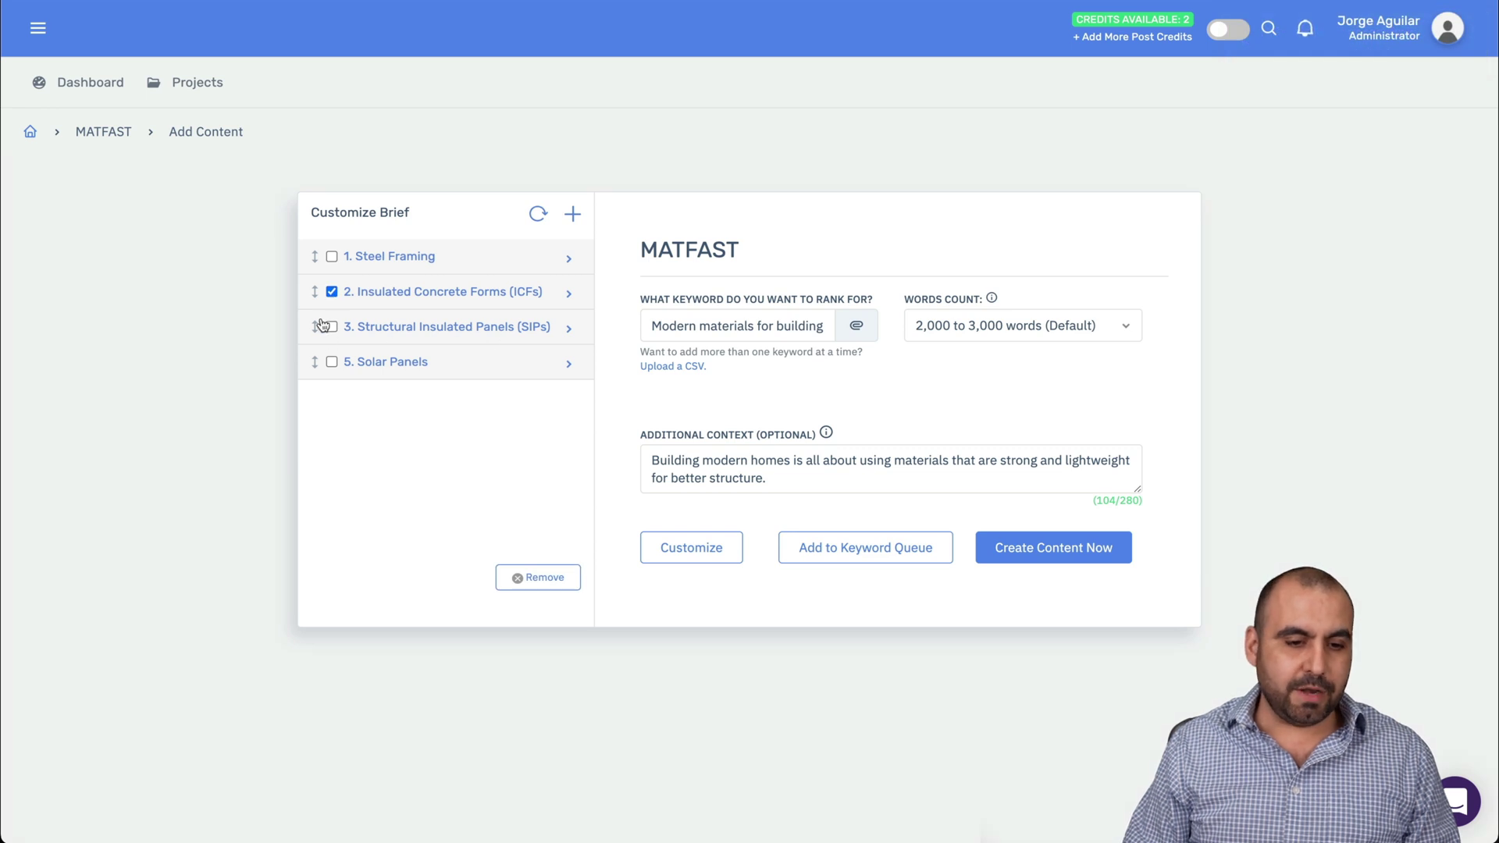
left_click(332, 327)
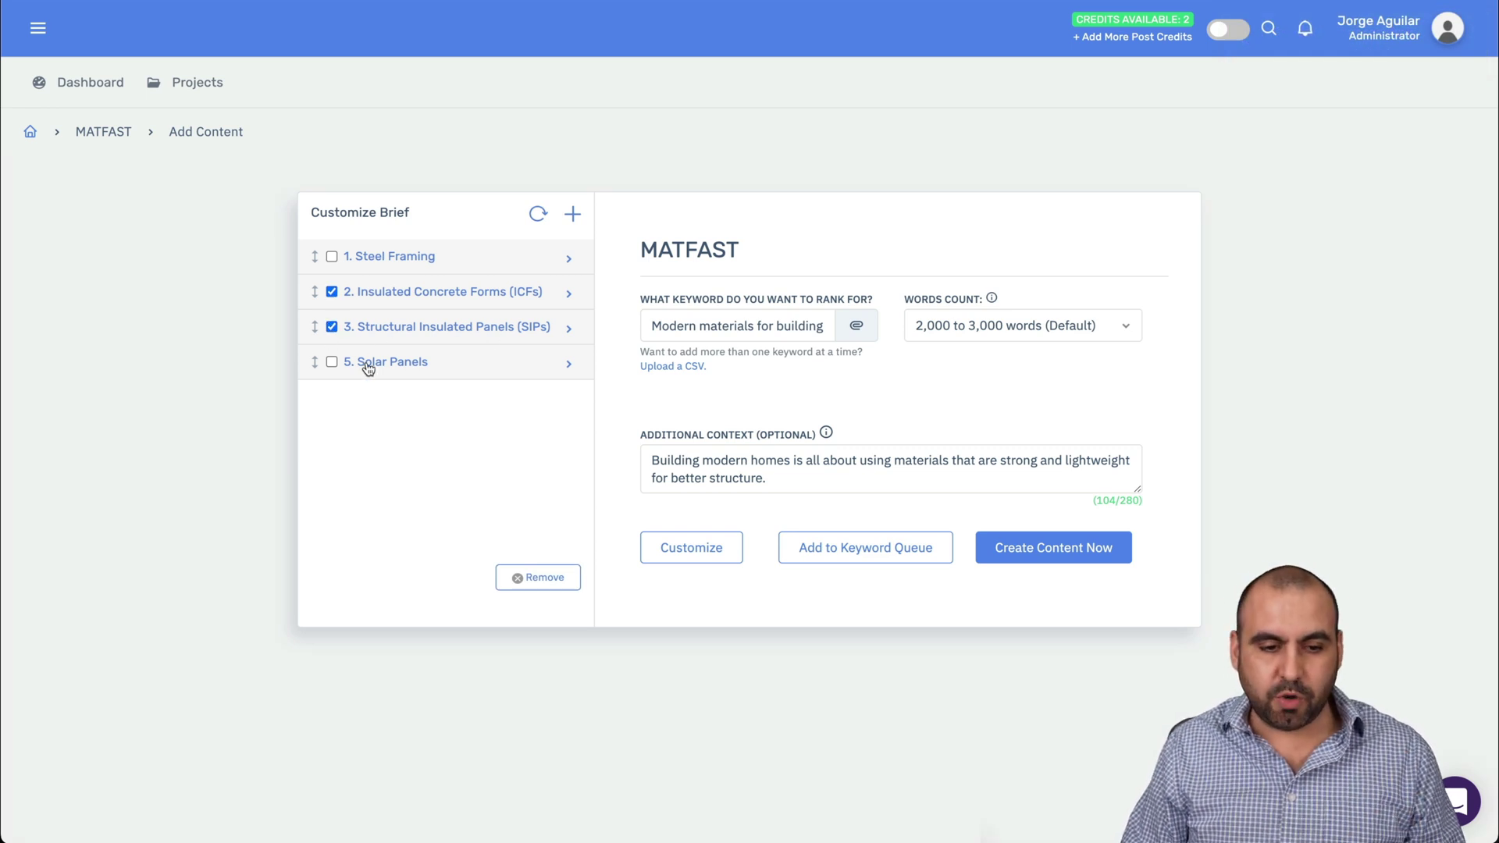
left_click(569, 328)
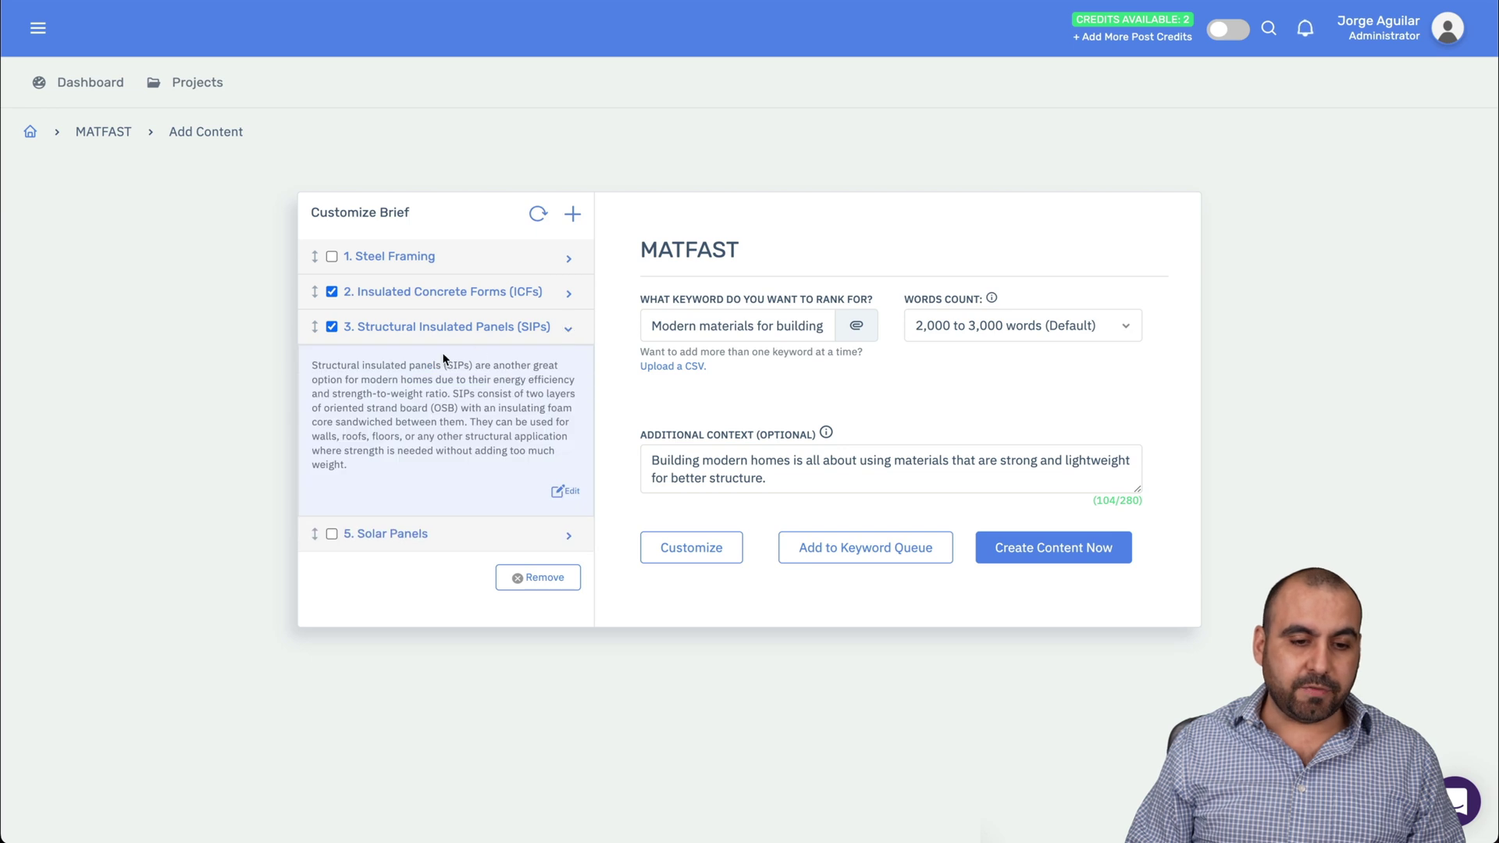
left_click(567, 294)
left_click(566, 295)
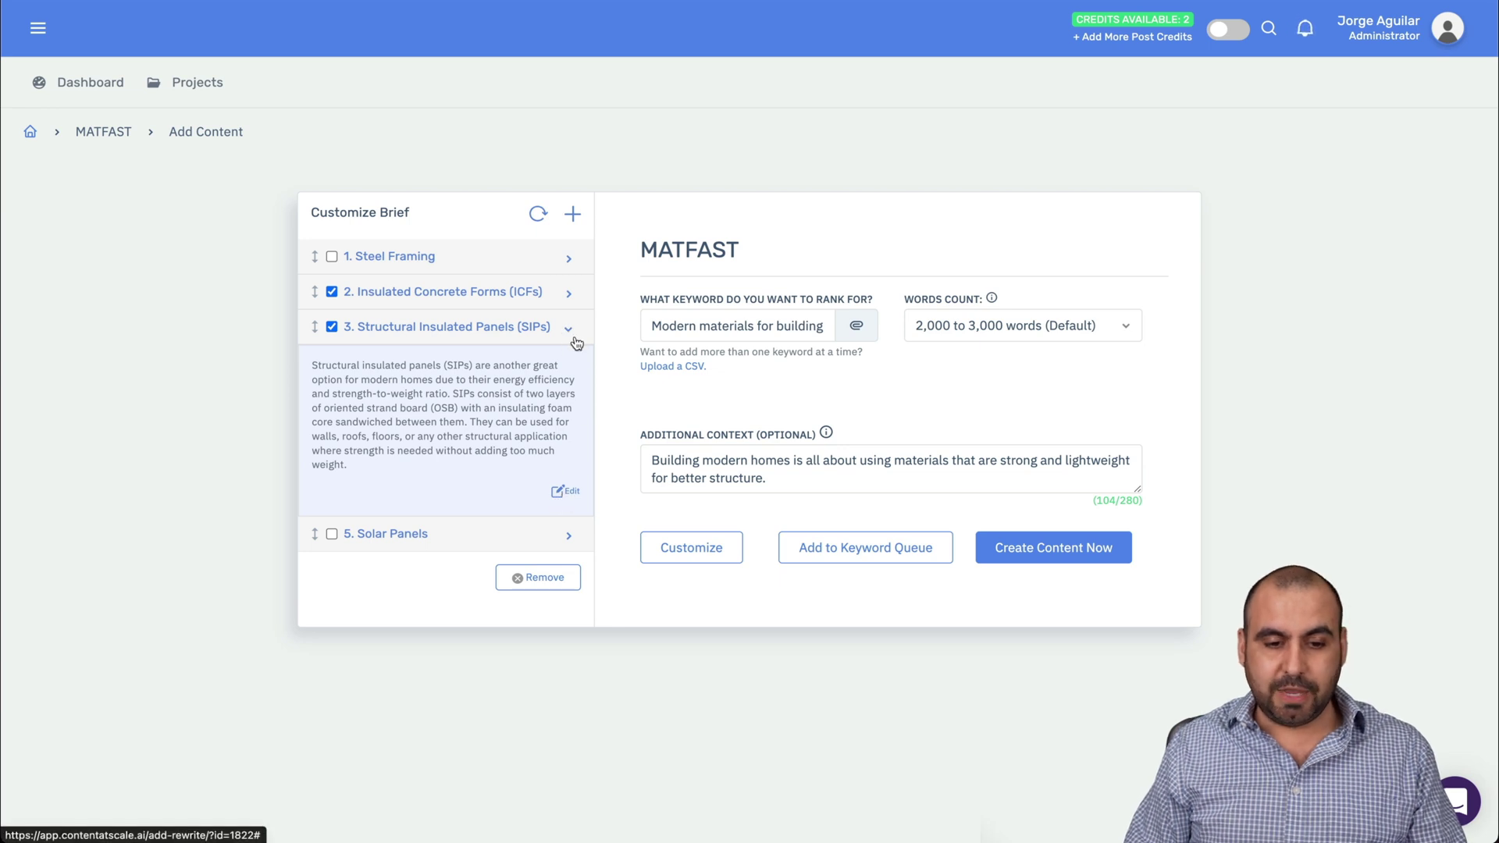
left_click(568, 328)
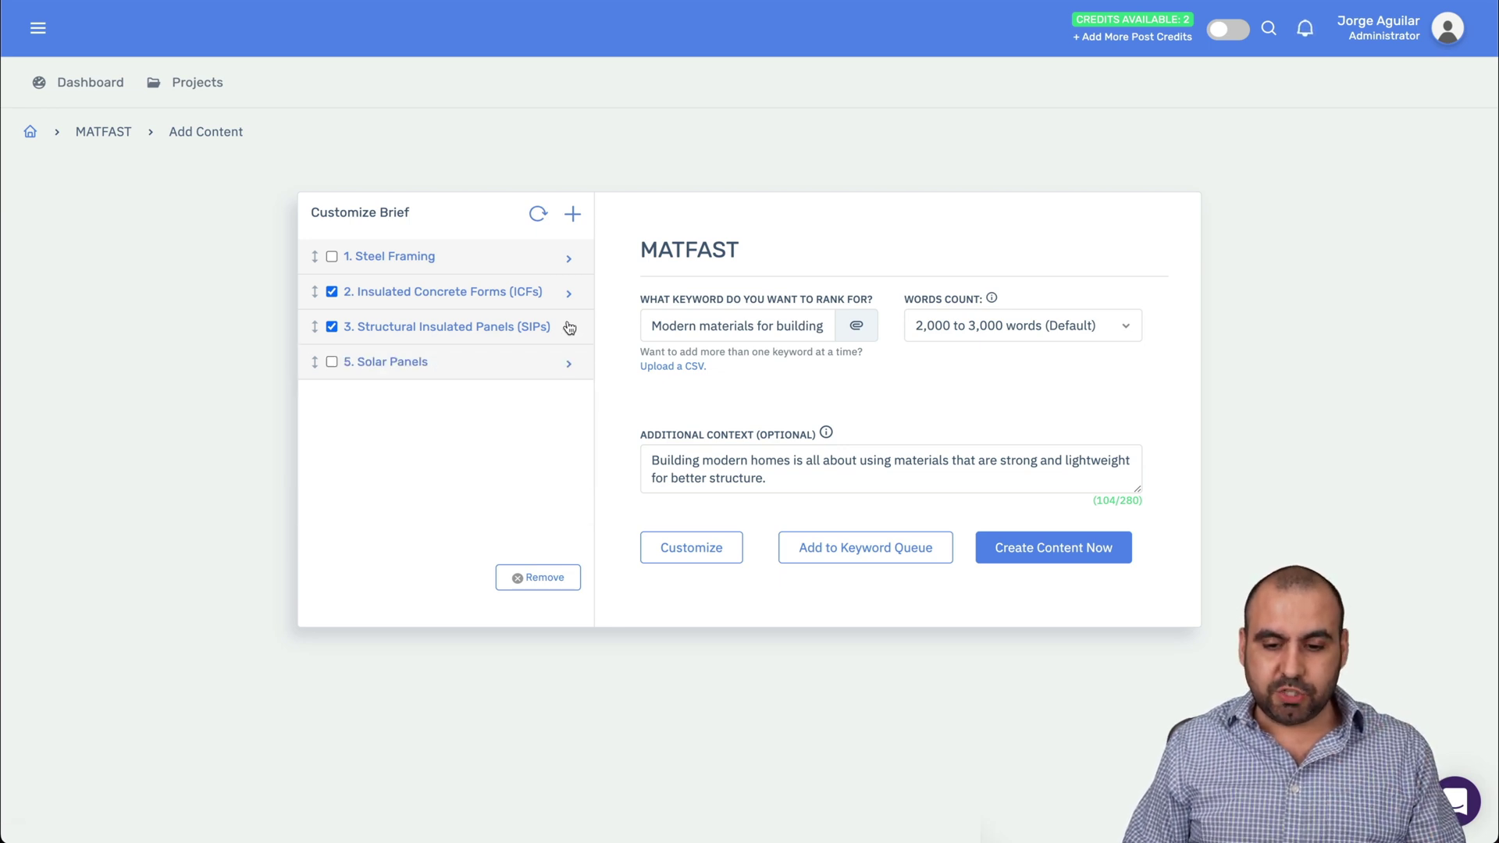
left_click(1070, 559)
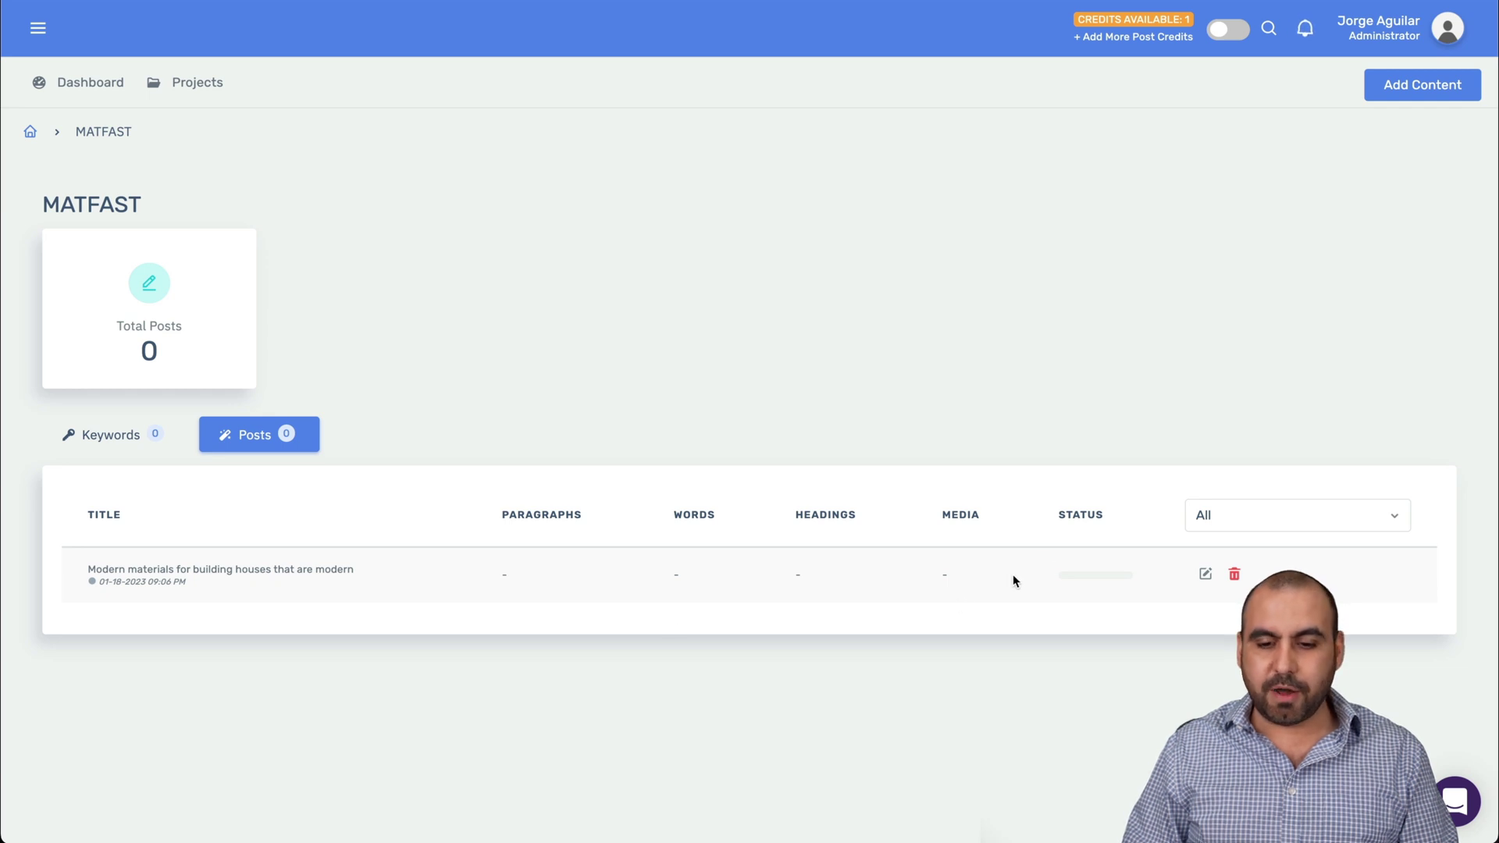
mouse_move(1072, 579)
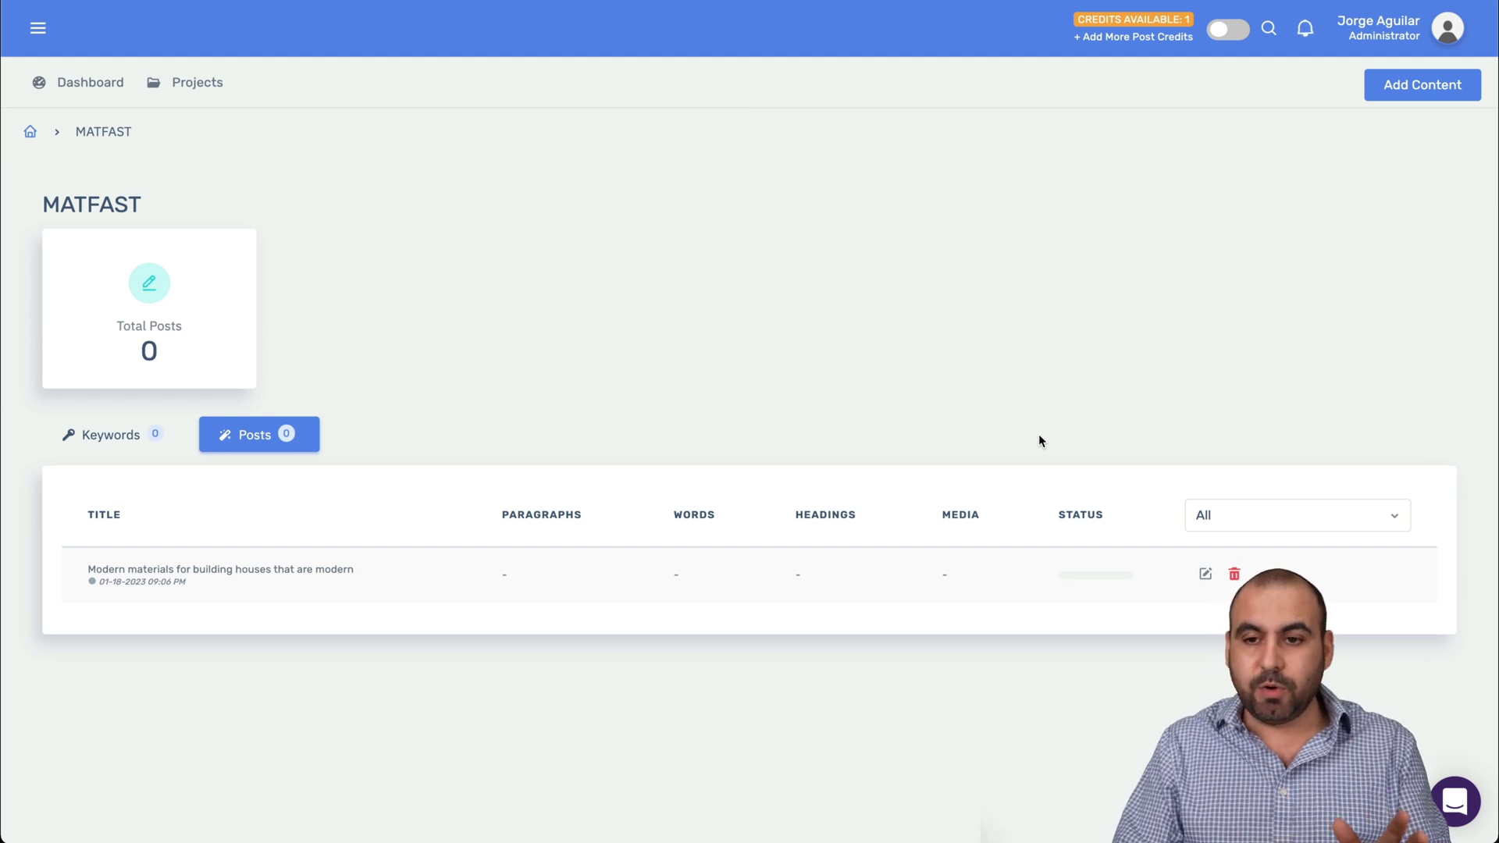
left_click(1406, 84)
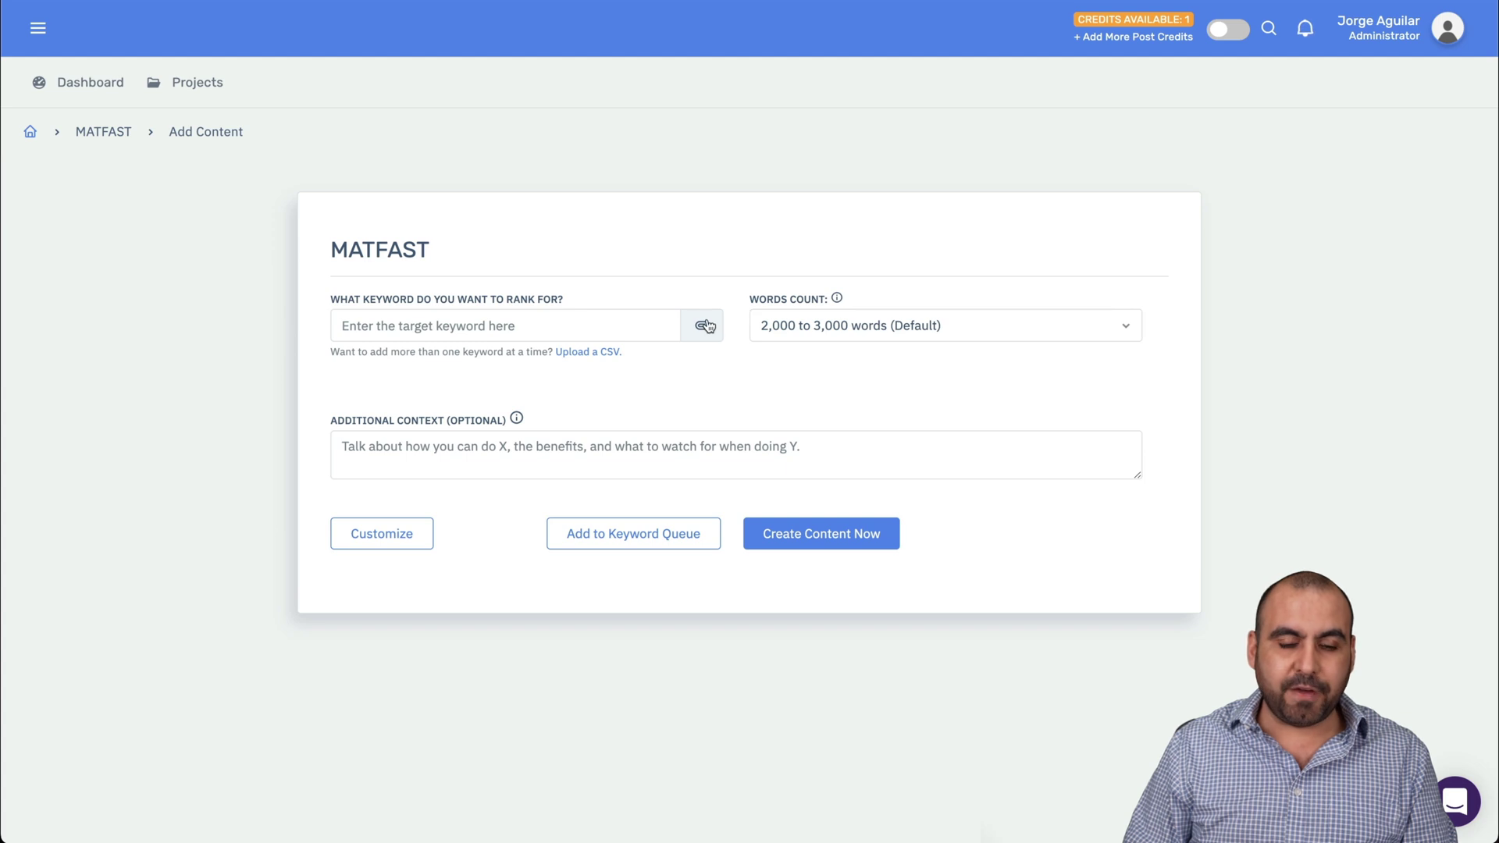
Preview the Bulk Keyword Upload CSV option, close it, and return to the MATFAST project.
left_click(705, 325)
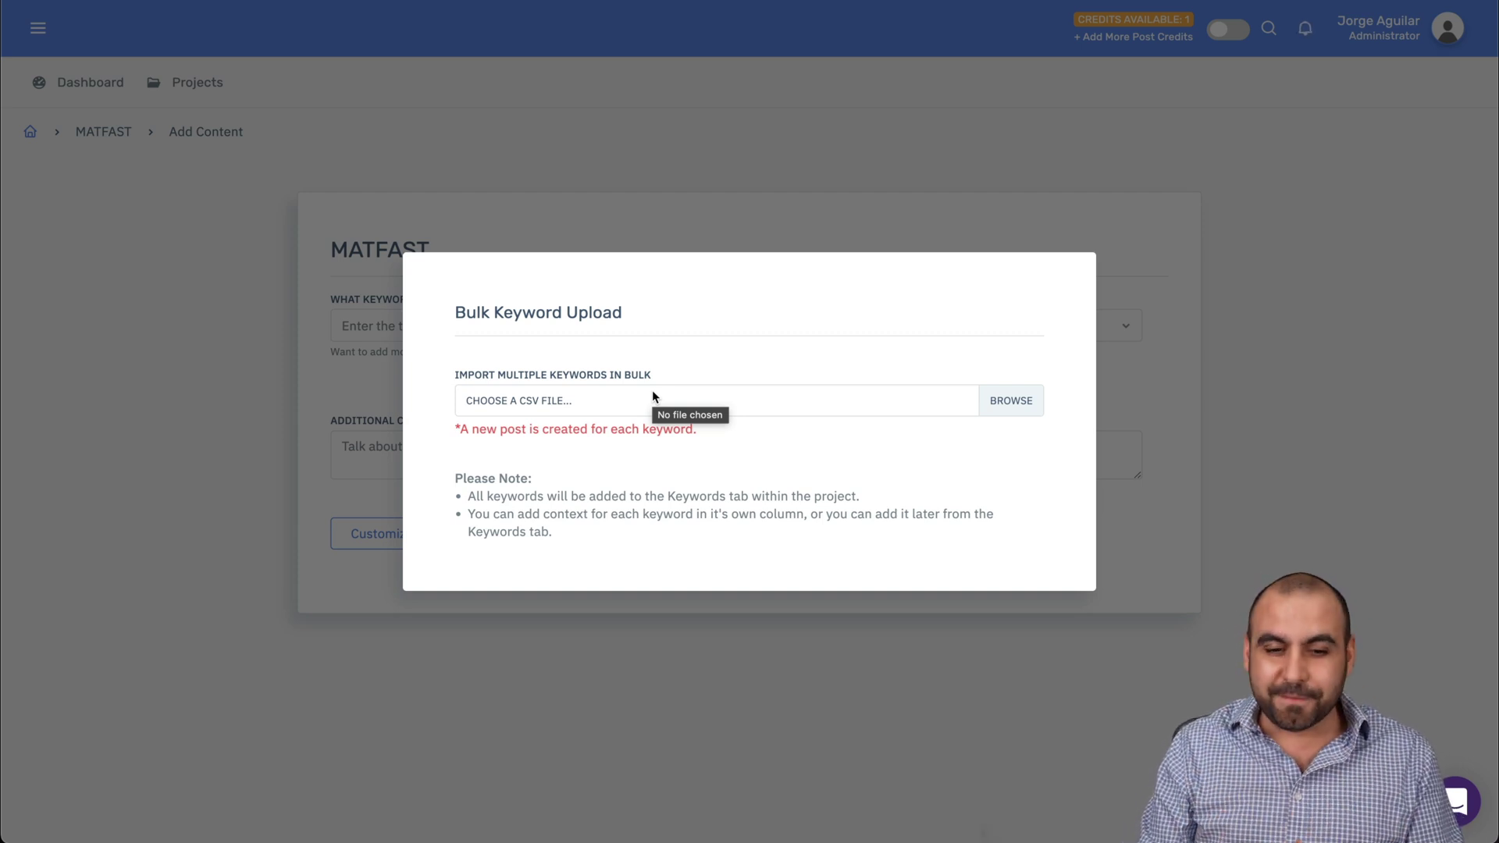
left_click(396, 376)
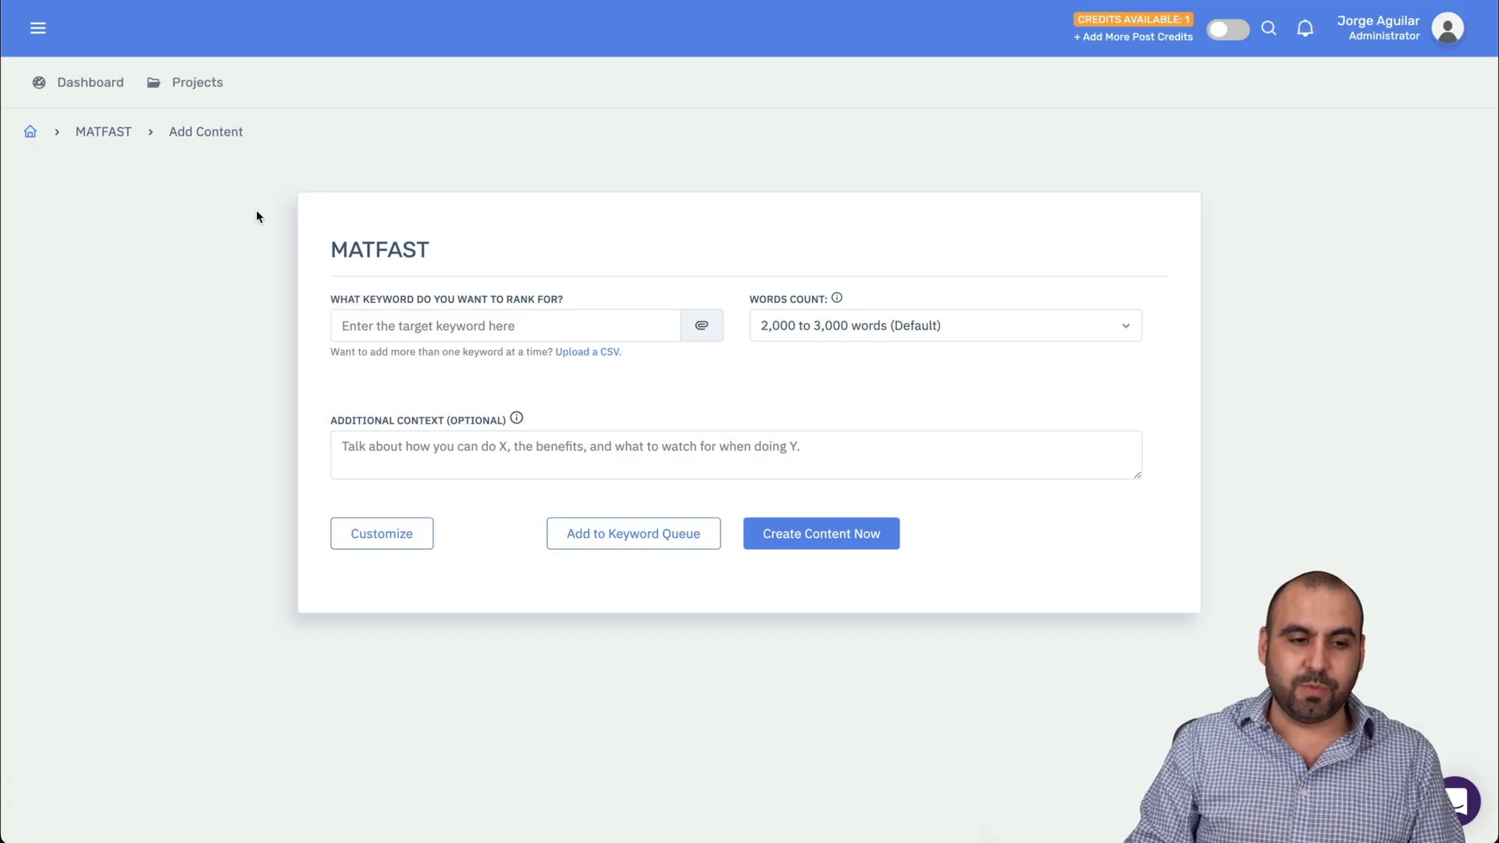
left_click(121, 131)
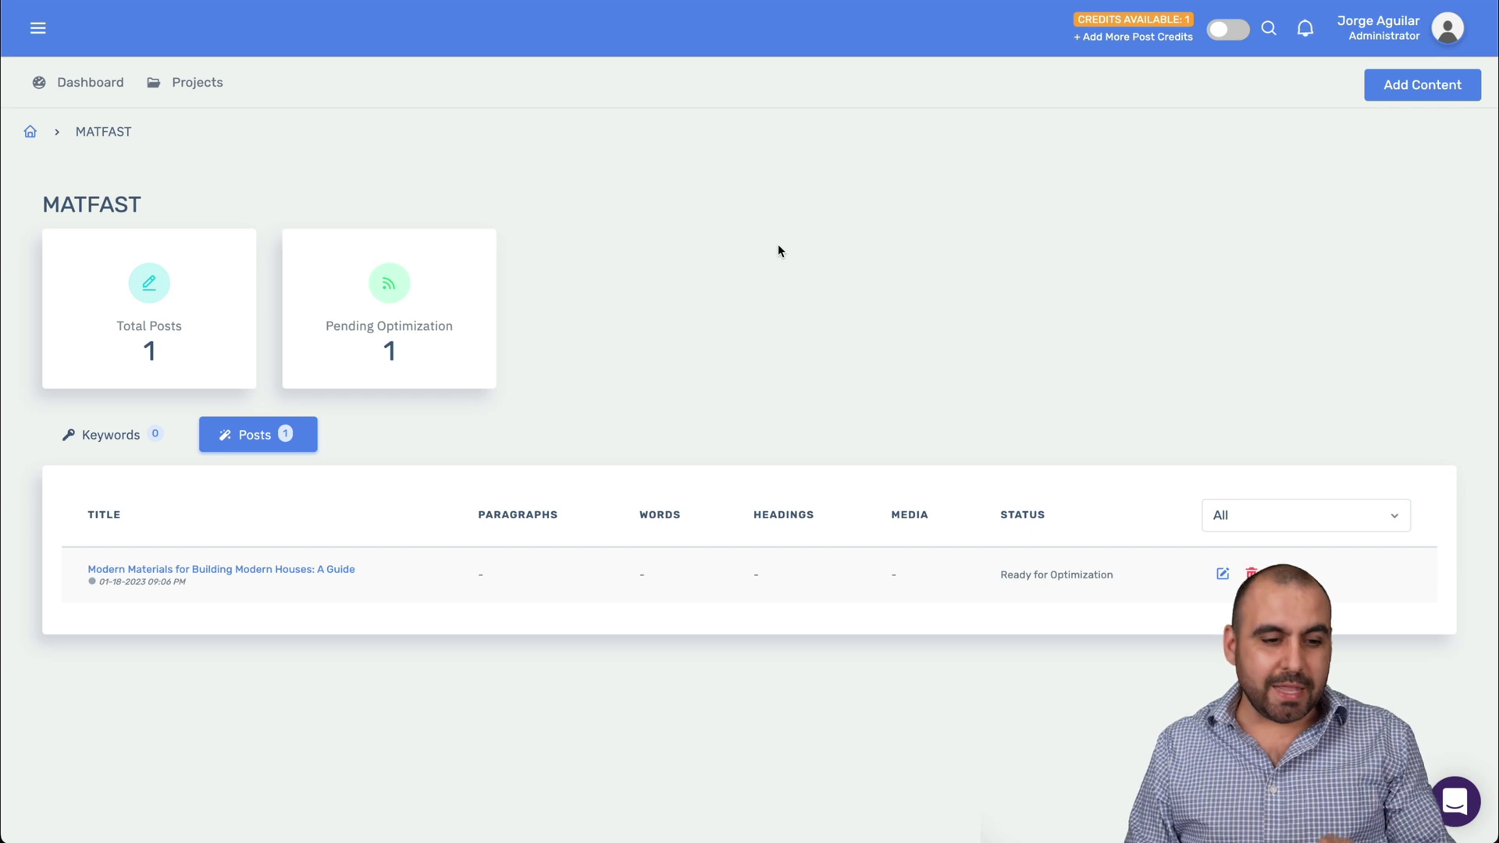
Open 'Modern Materials for Building Modern Houses: A Guide' and scroll through its preview.
left_click(164, 572)
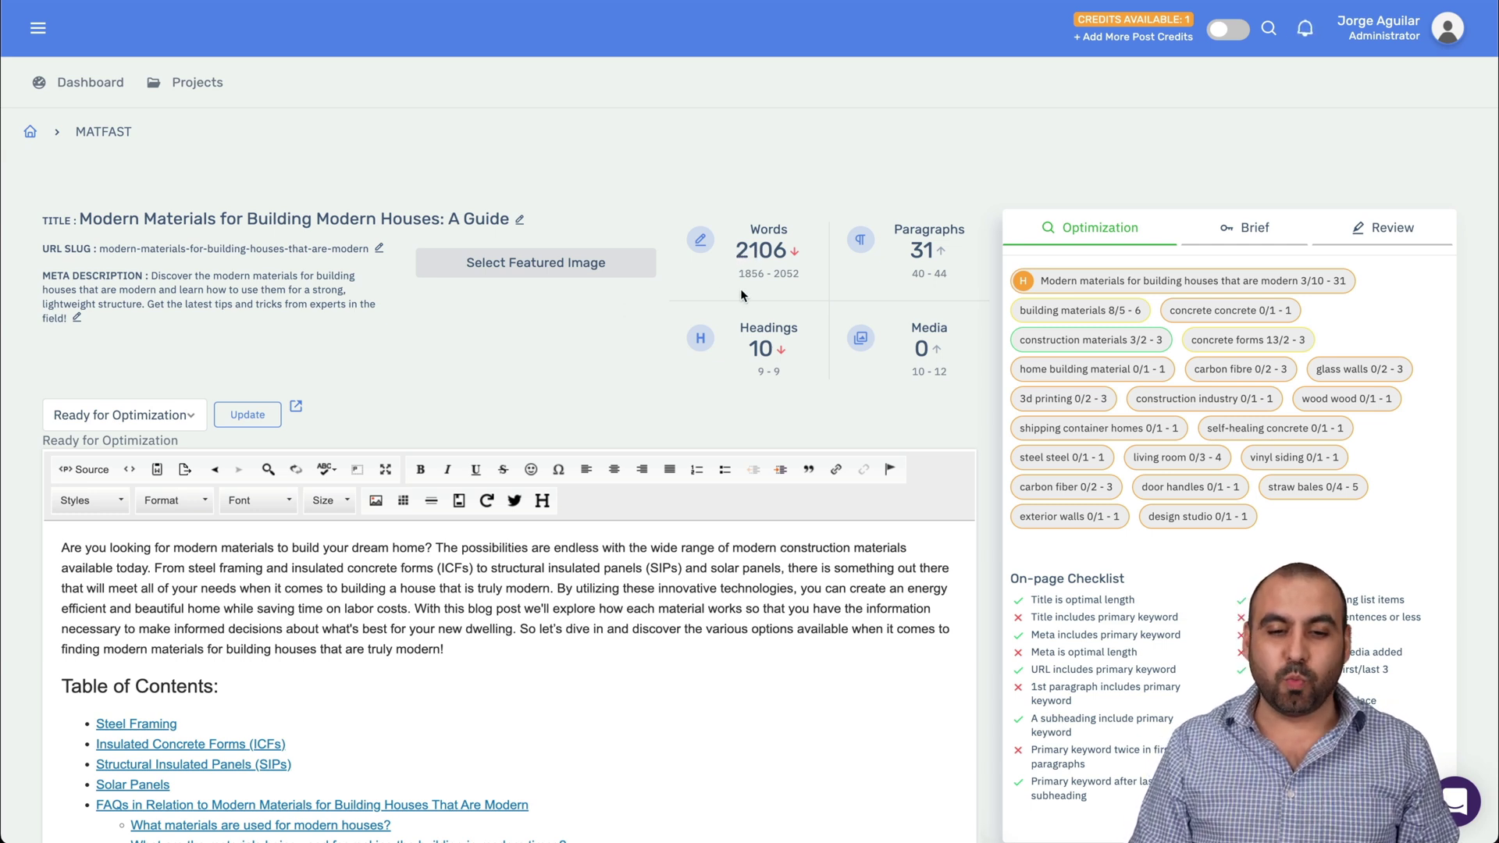
scroll(643, 297, "down", 4)
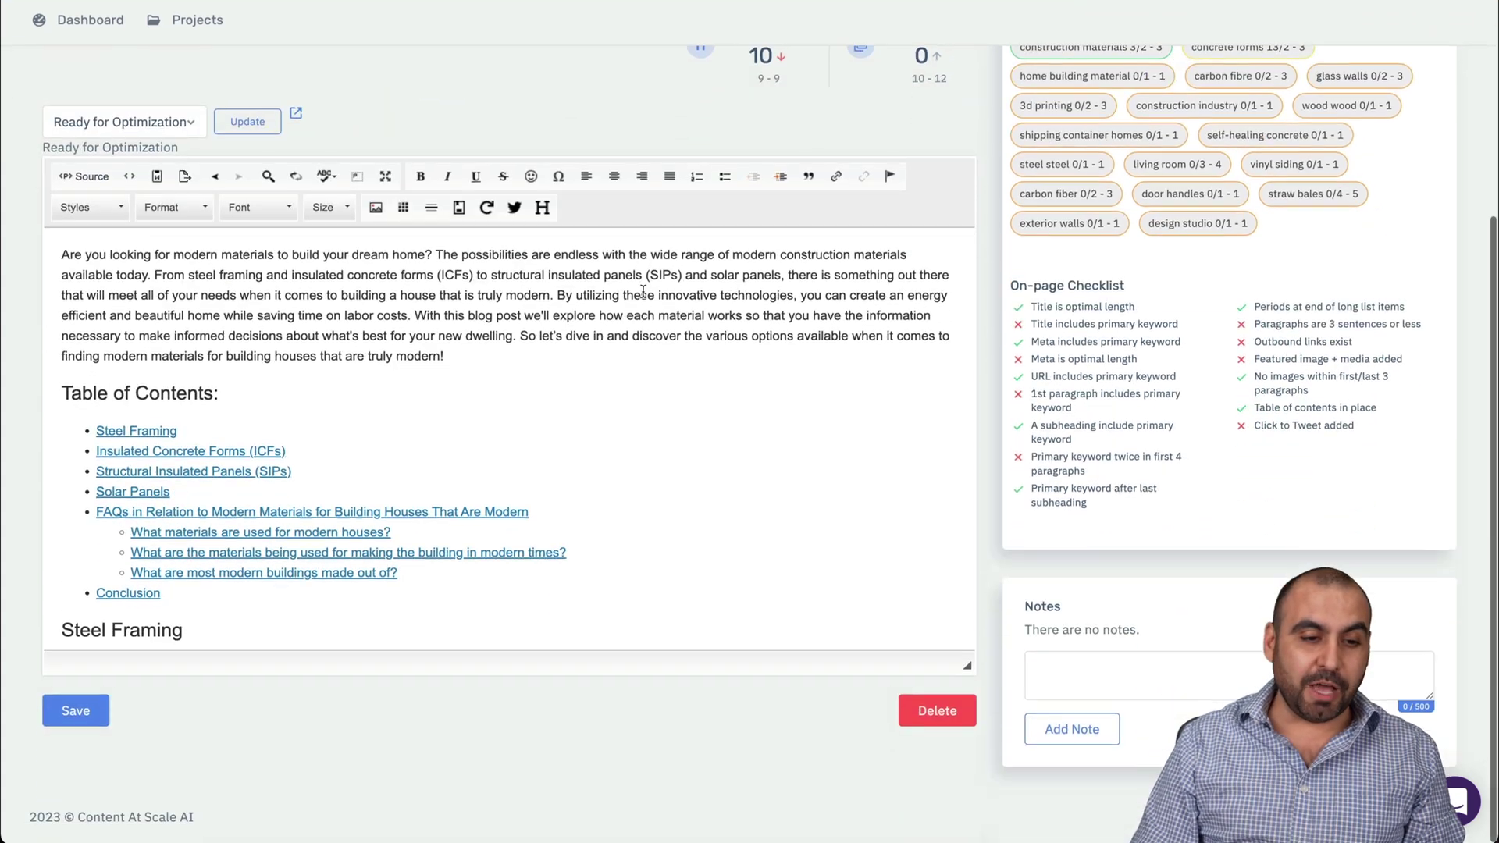
scroll(275, 430, "down", 2)
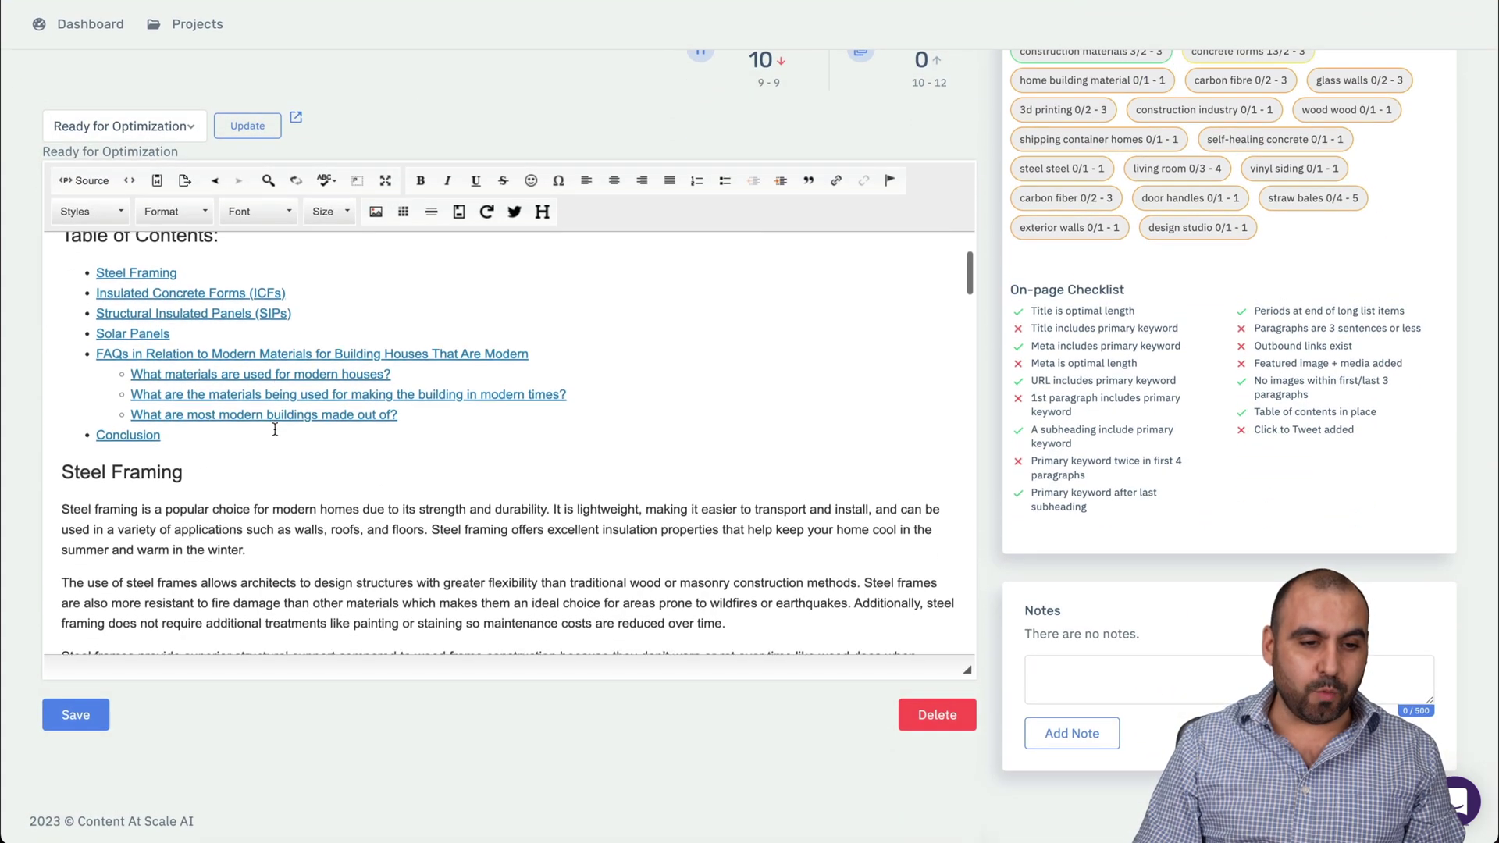
scroll(275, 429, "up", 2)
scroll(275, 429, "up", 1)
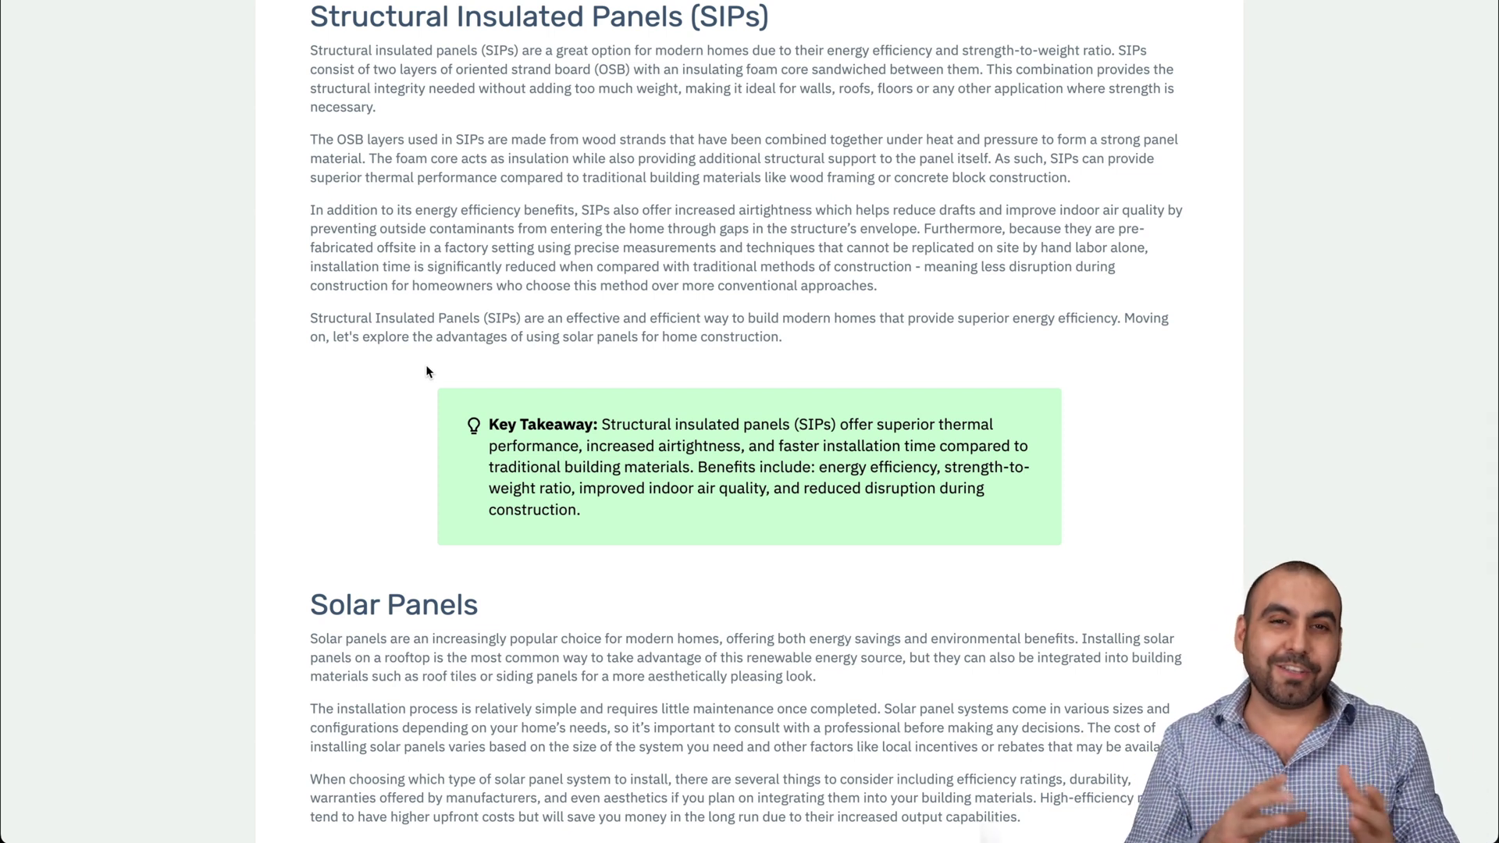
Read the article from Steel Framing through Solar Panels, including each Key Takeaway box.
scroll(428, 371, "up", 20)
scroll(379, 239, "down", 1)
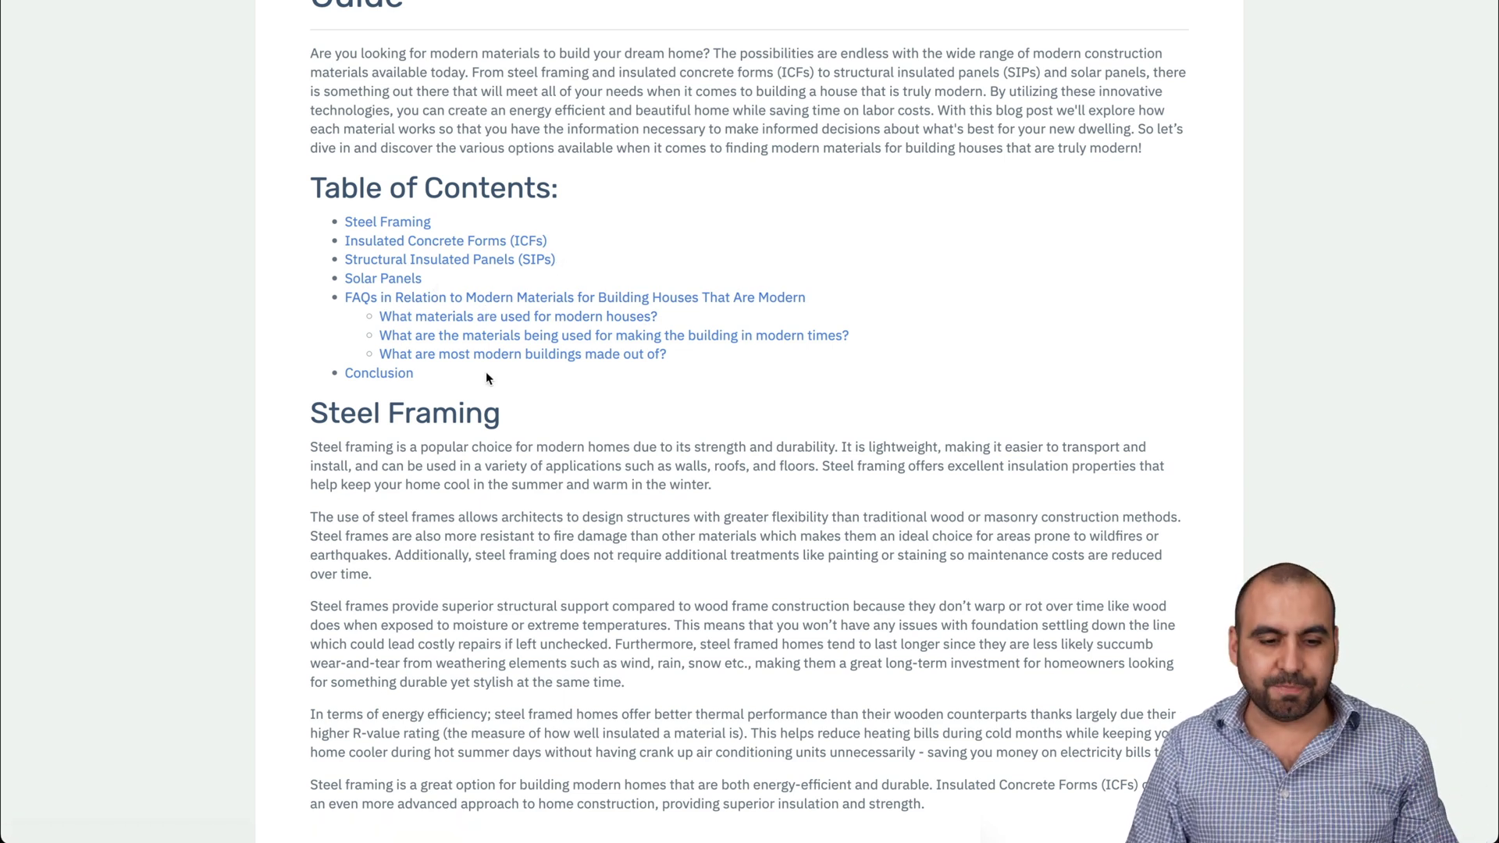
scroll(485, 378, "down", 3)
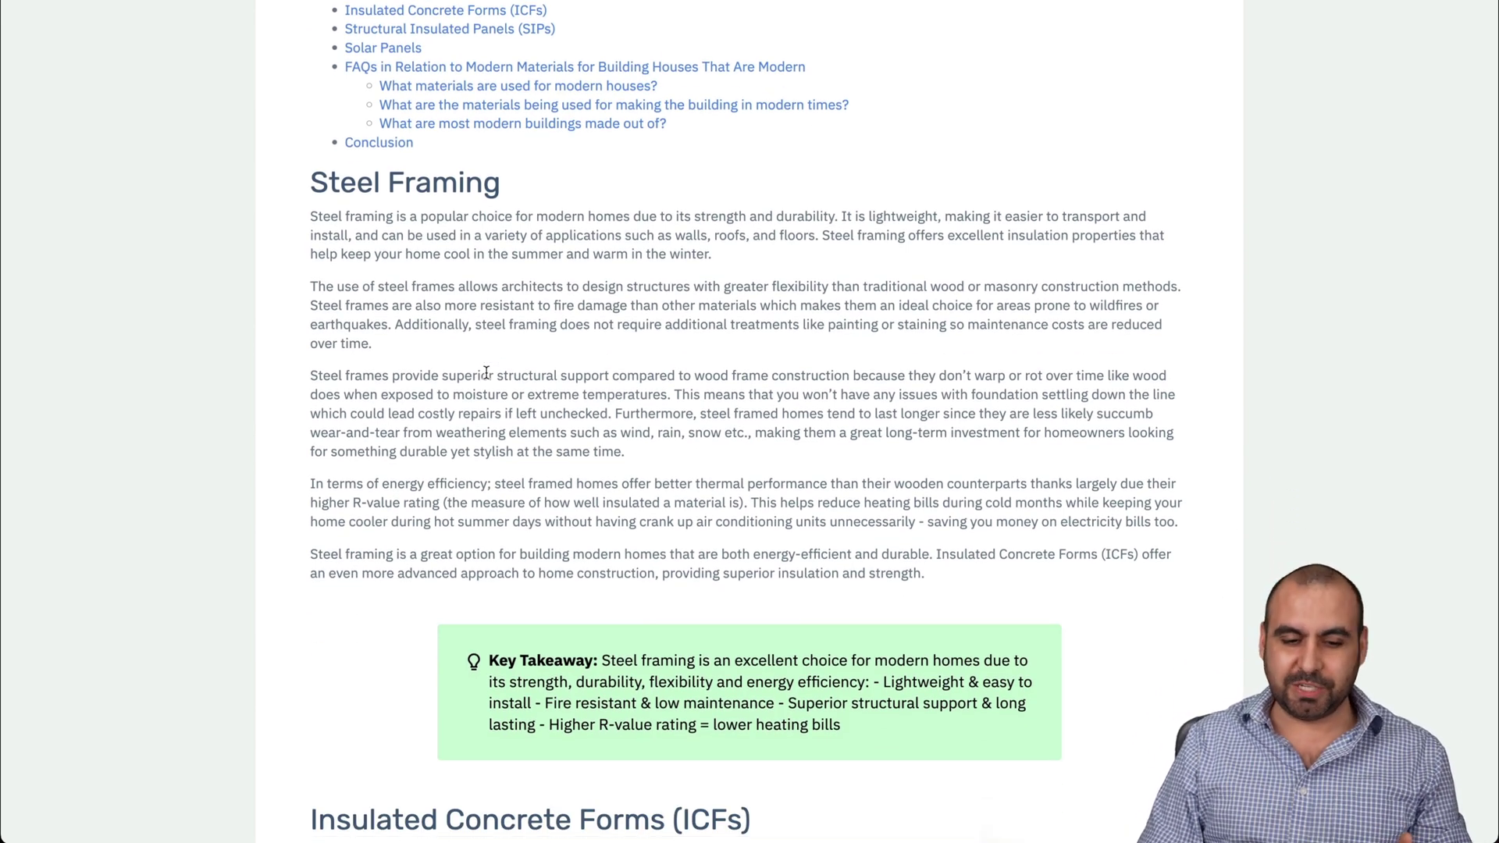
left_click_drag(310, 185, 499, 185)
left_click(502, 207)
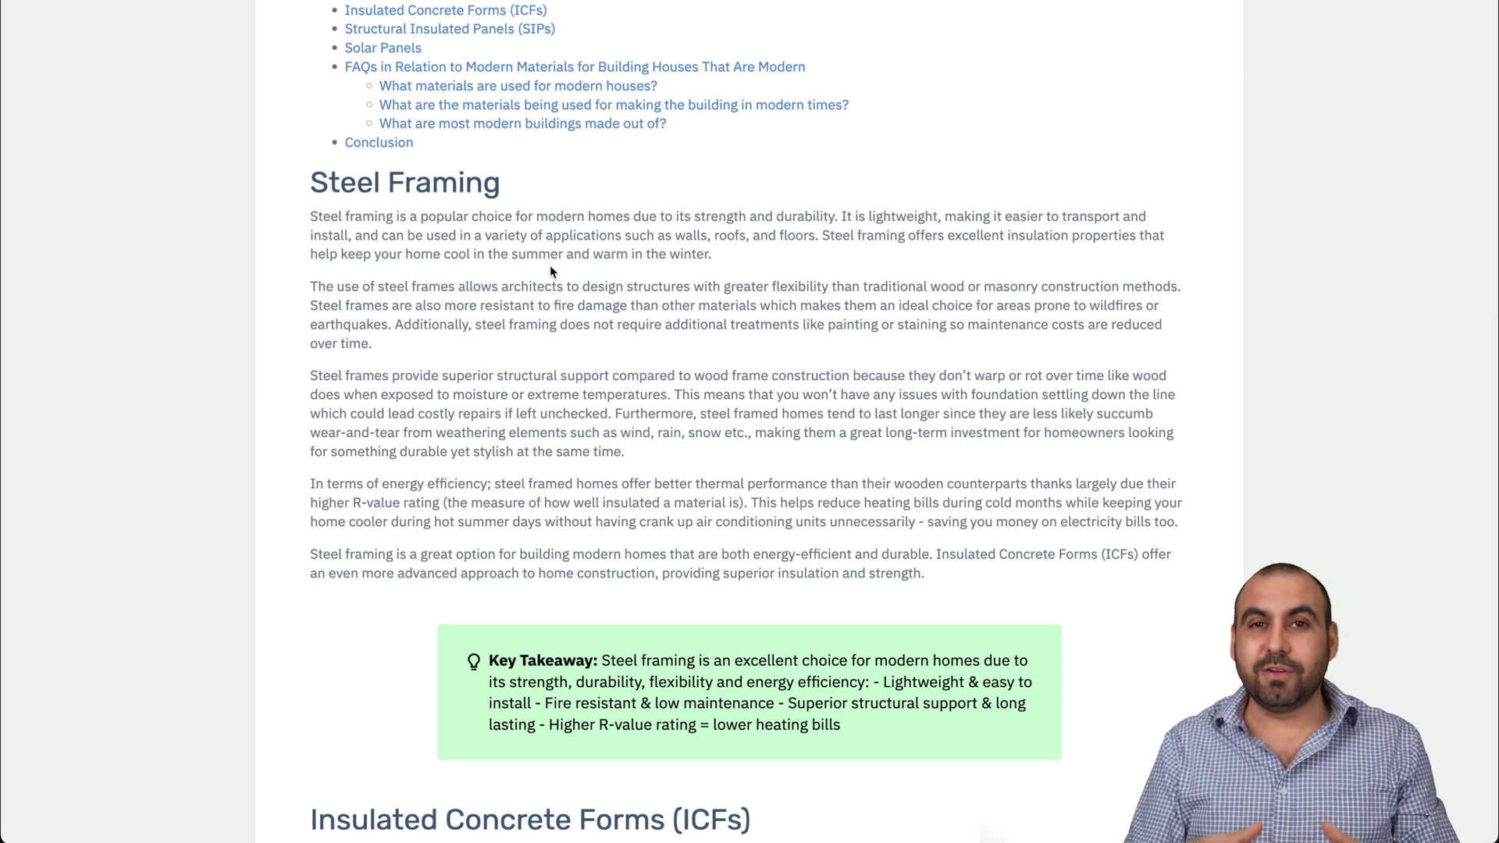
scroll(549, 266, "down", 3)
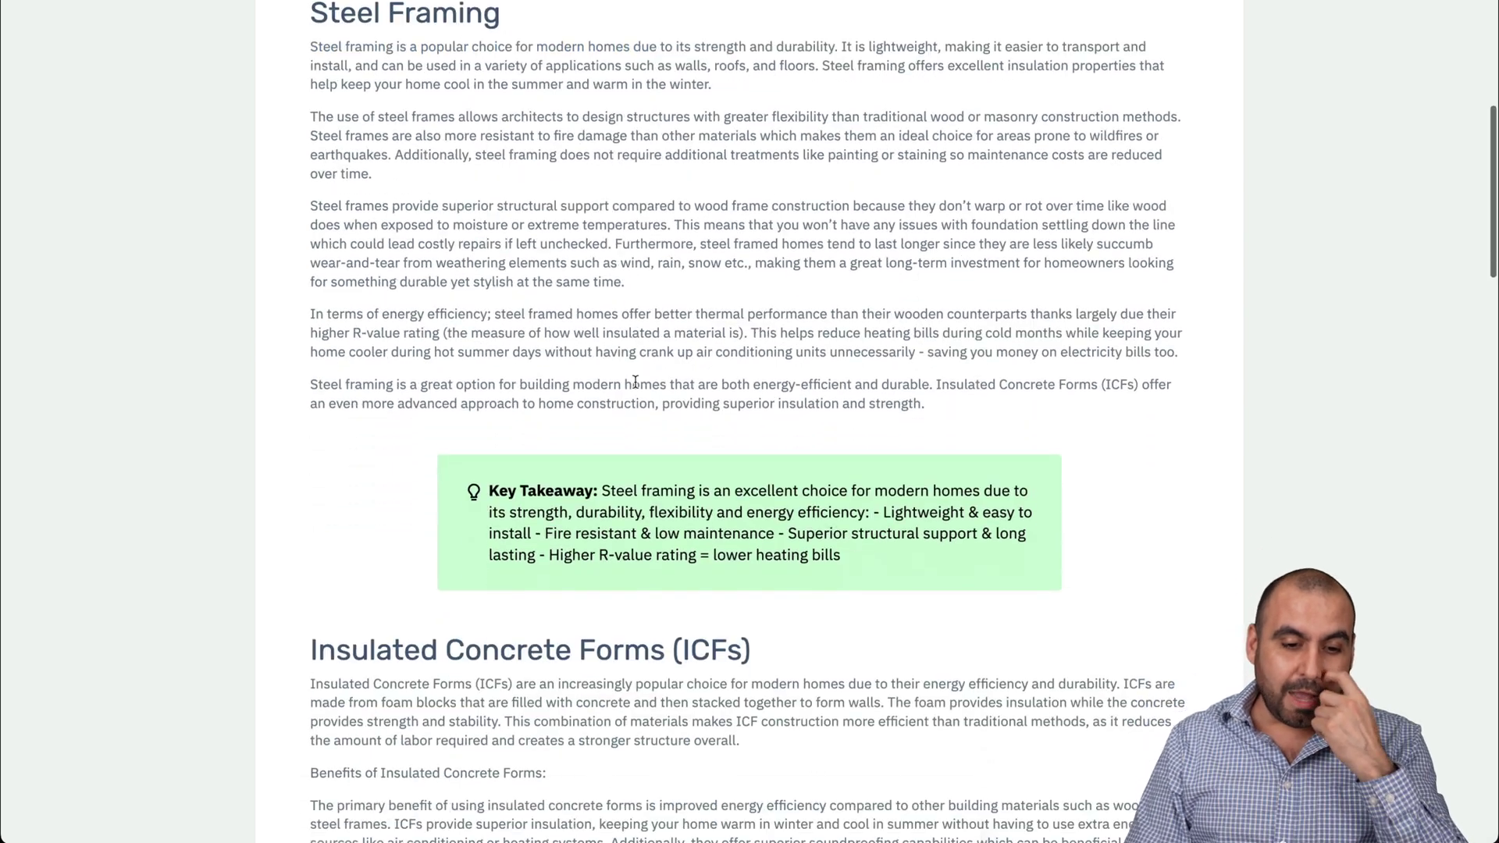
left_click_drag(479, 435, 621, 434)
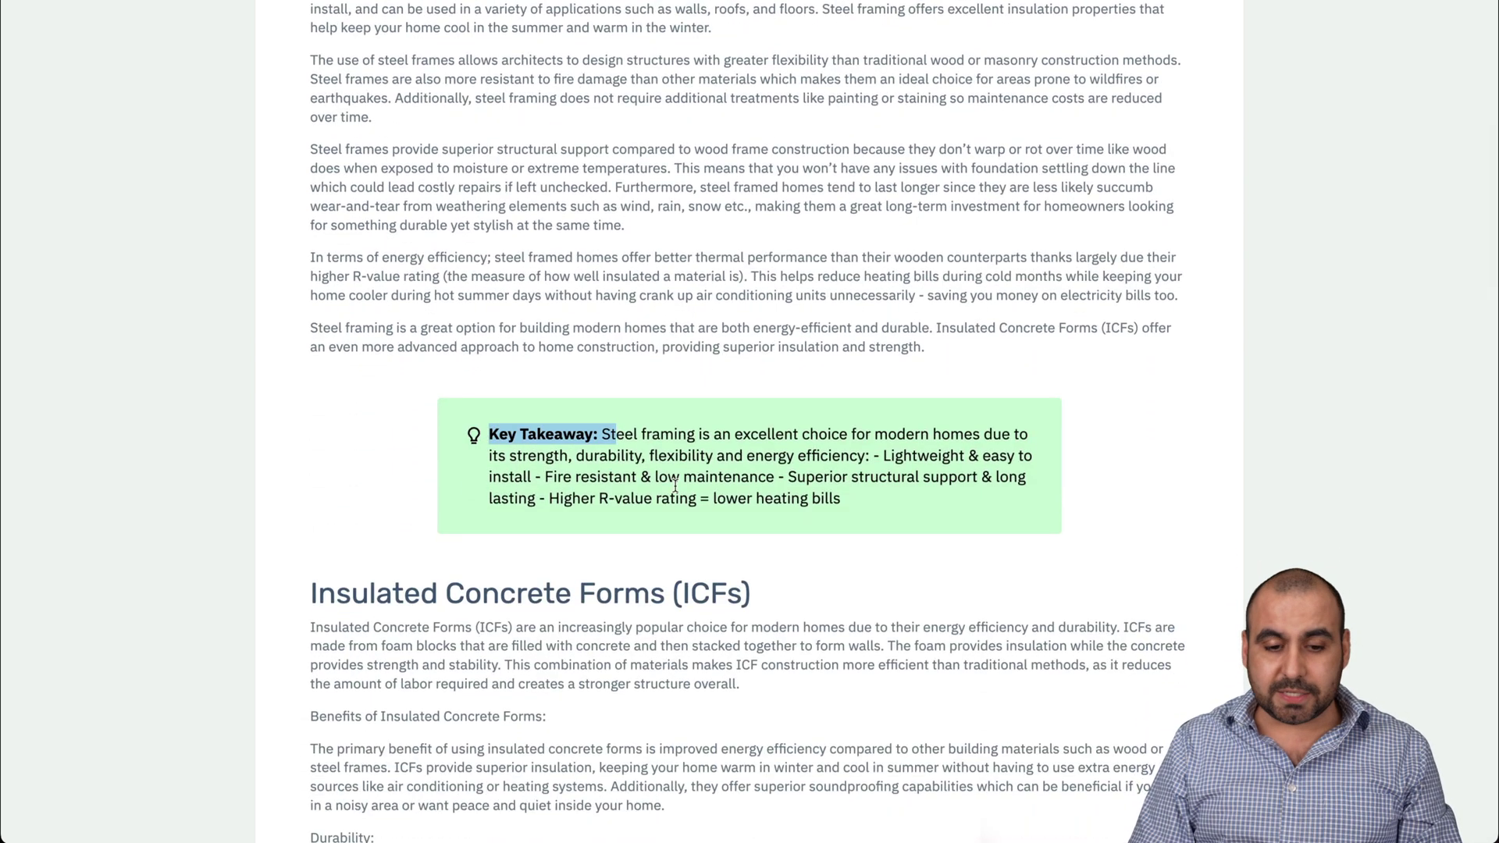
left_click(677, 485)
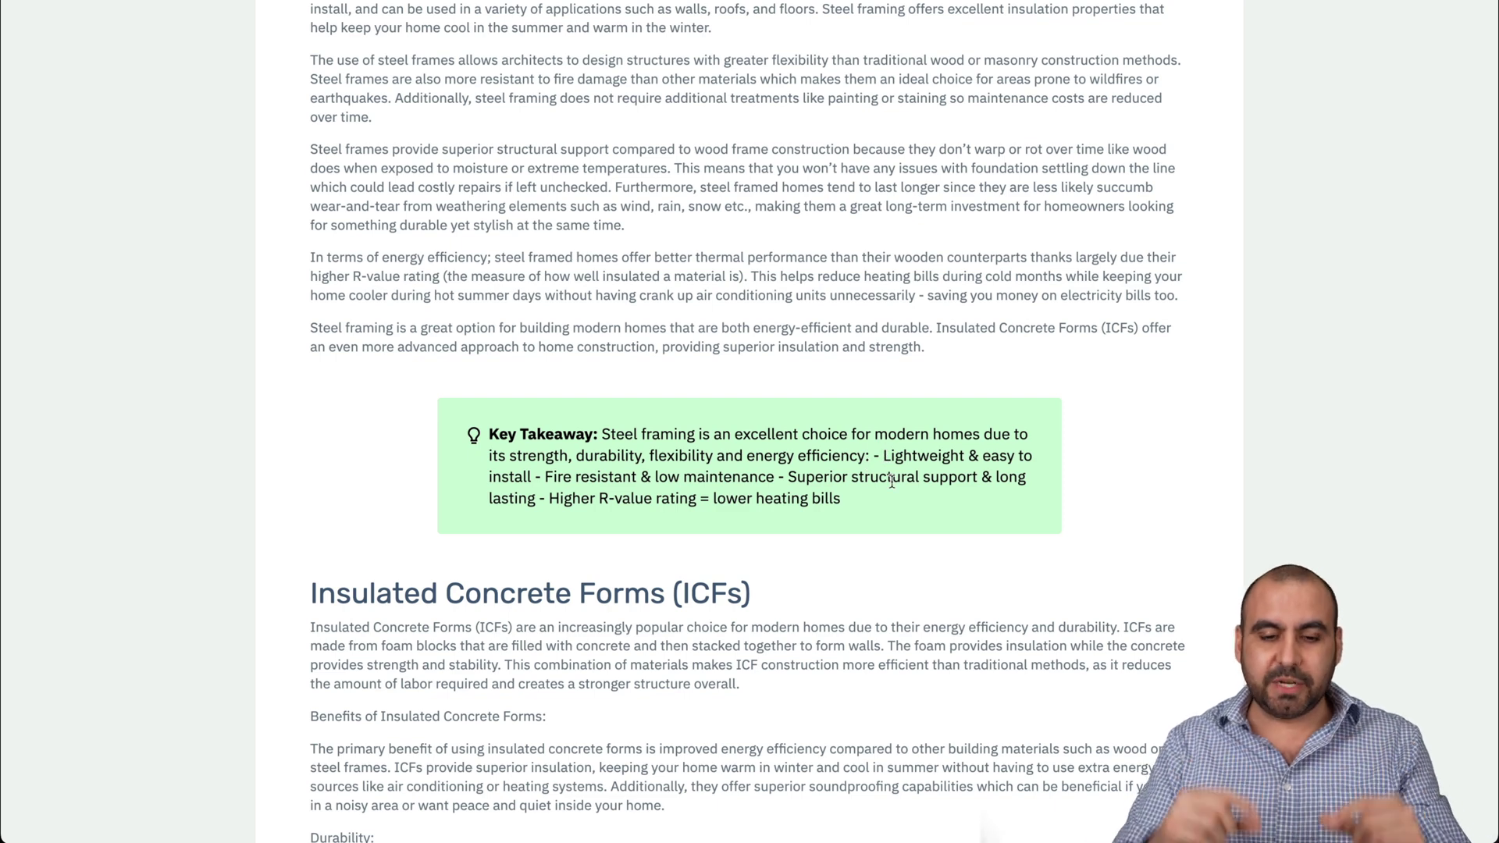
scroll(892, 482, "down", 10)
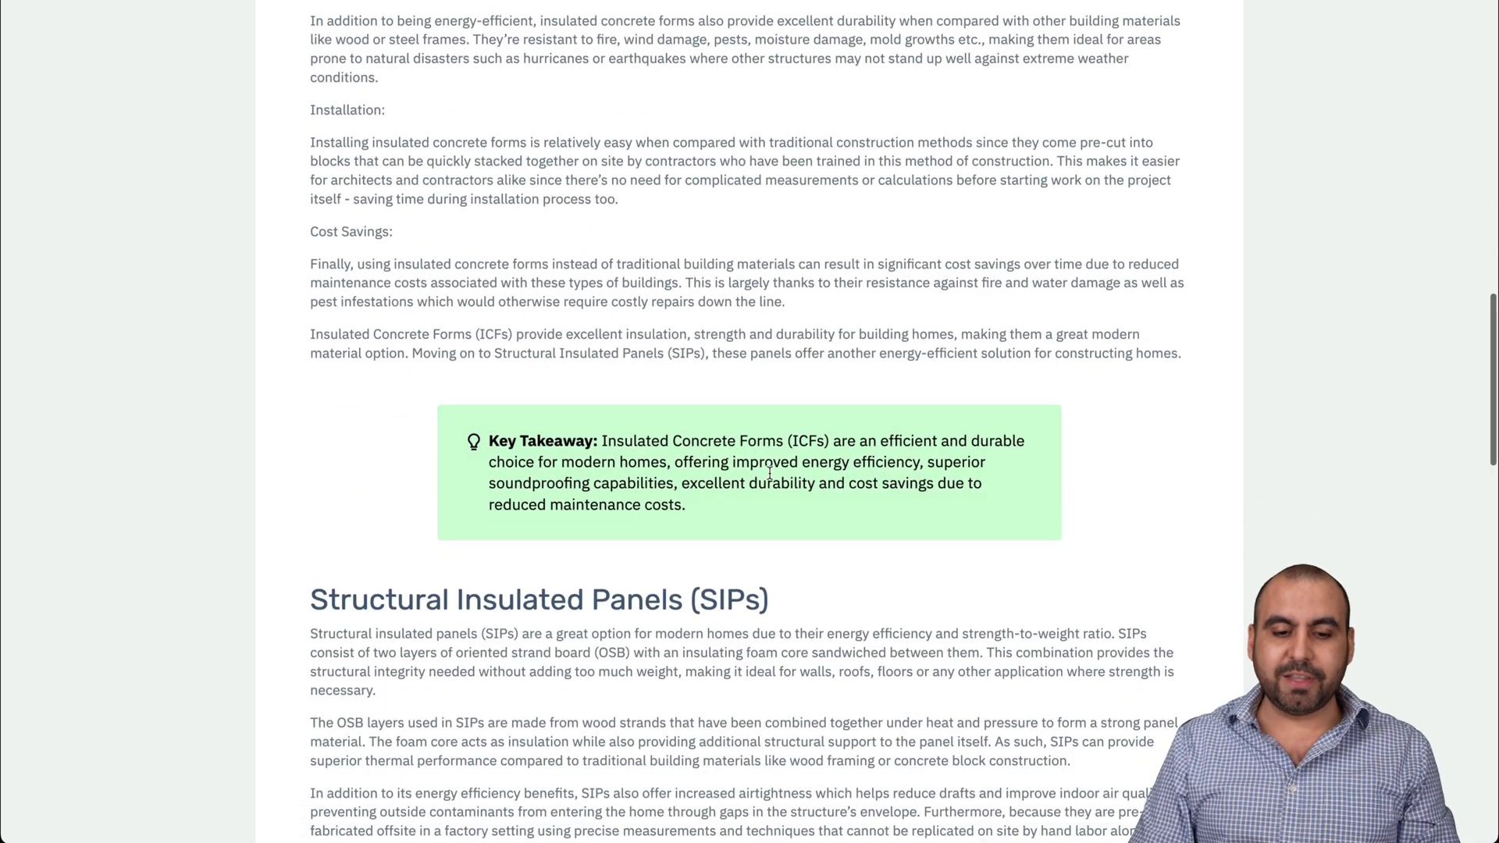
scroll(769, 472, "down", 10)
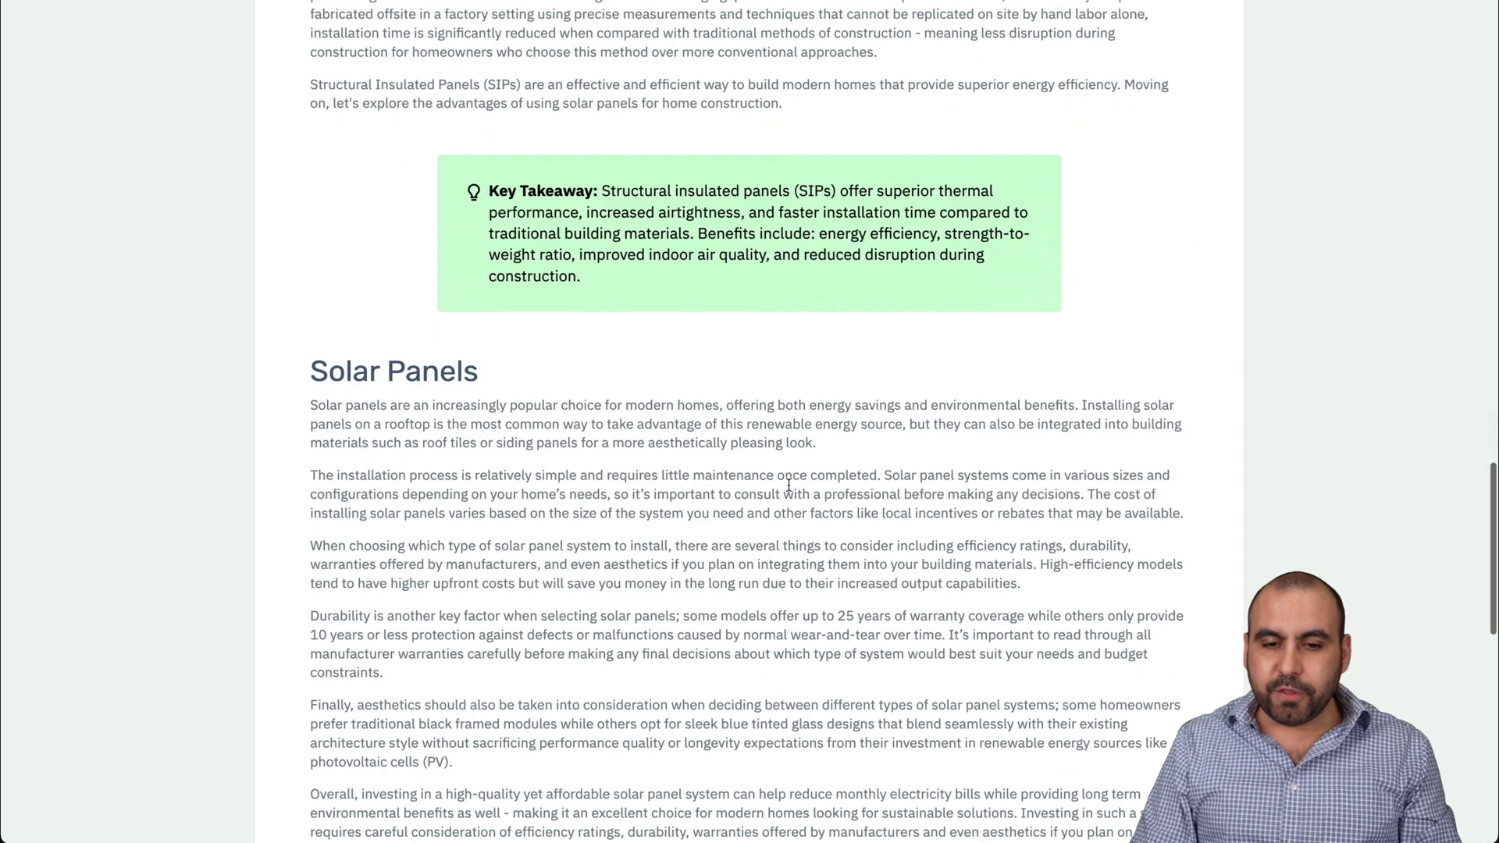
scroll(789, 486, "down", 3)
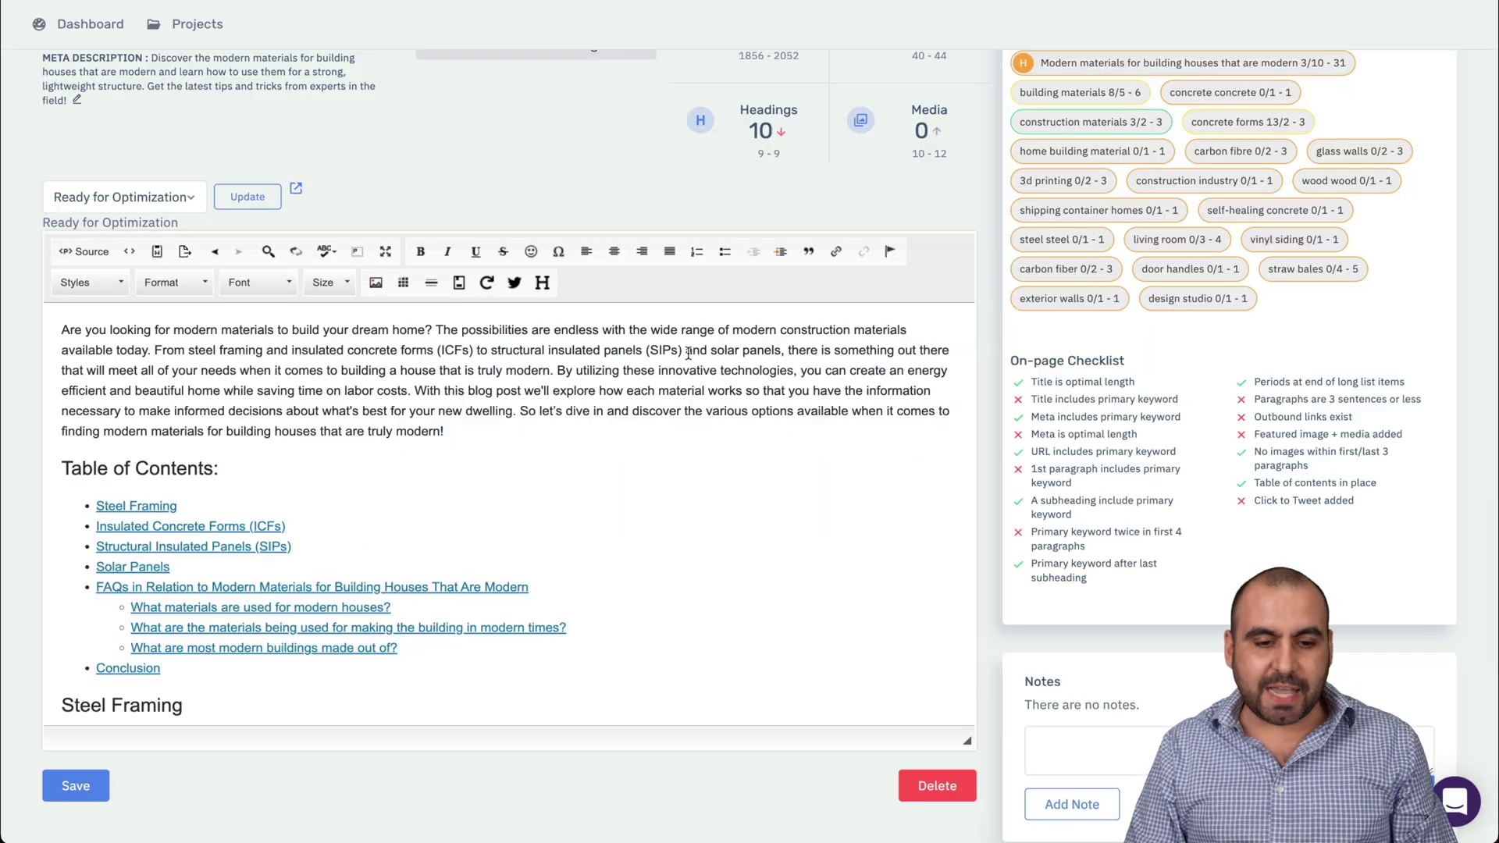
Show the Brief tab listing the post's context and competitor articles on modern building materials.
scroll(621, 354, "down", 3)
left_click(630, 579)
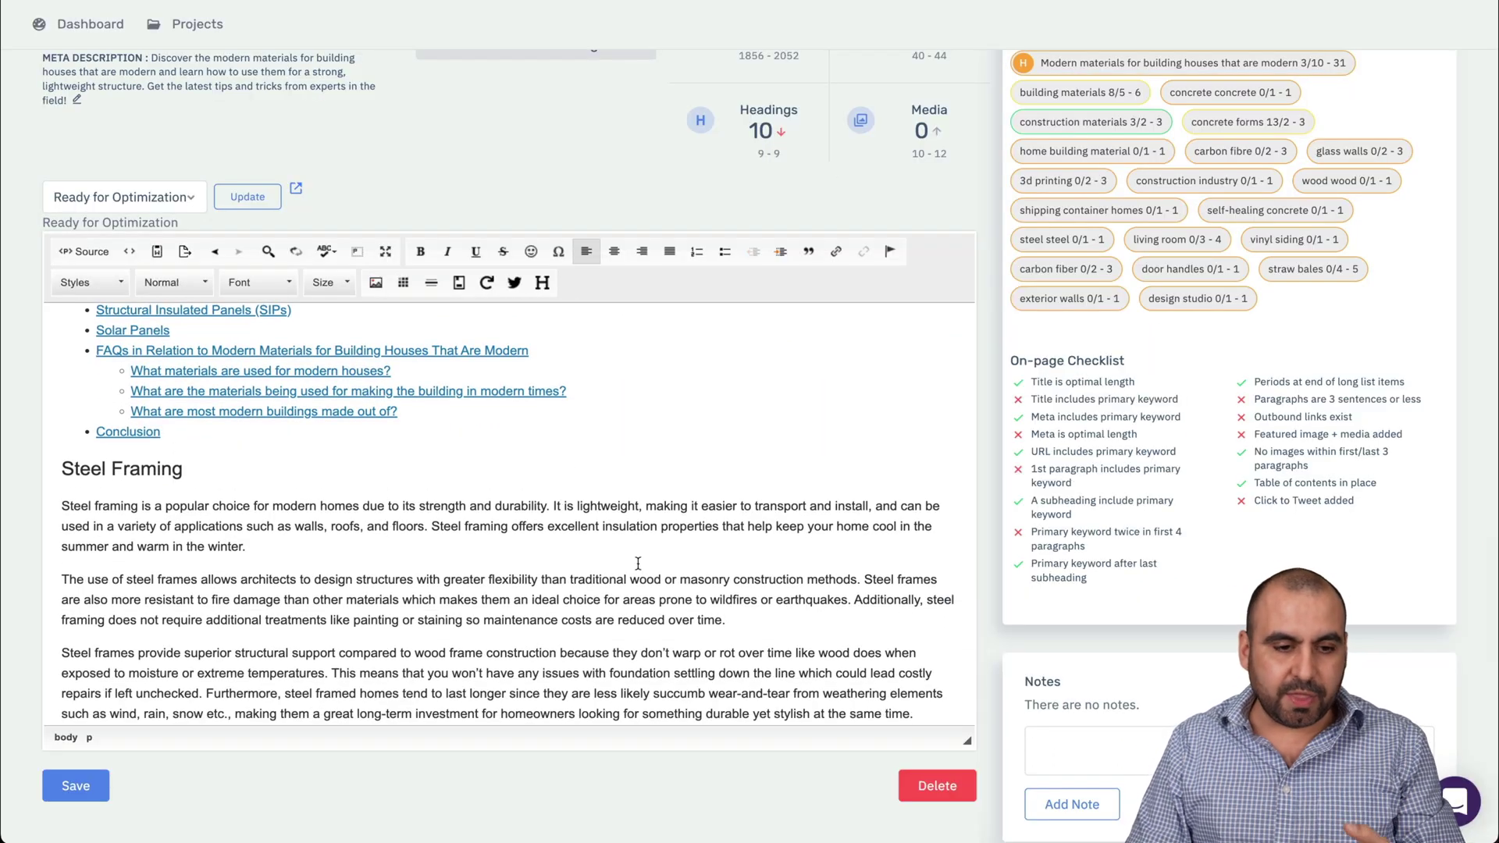
scroll(634, 609, "up", 3)
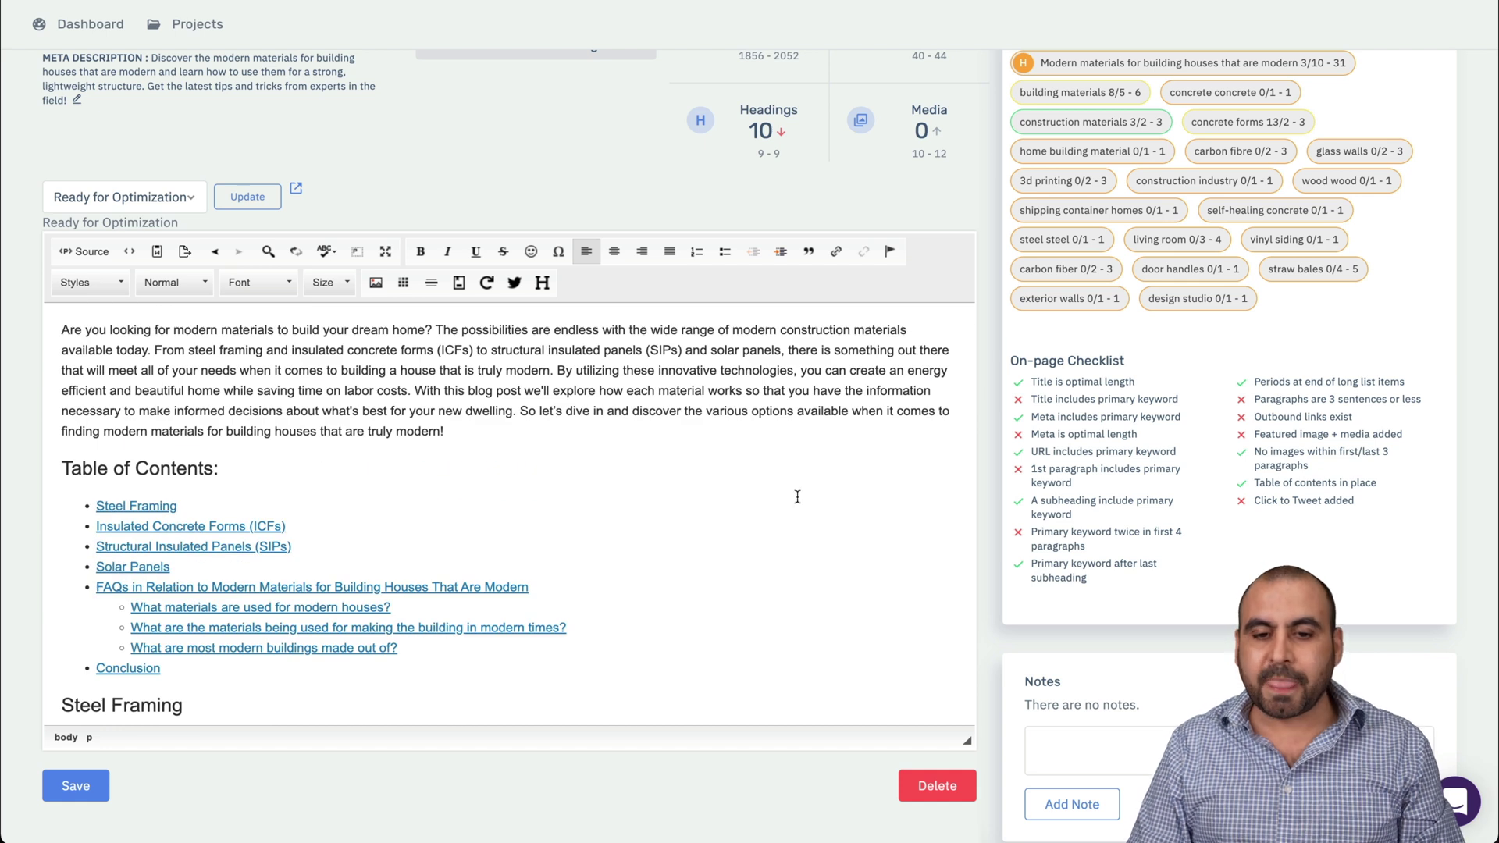
scroll(797, 495, "up", 2)
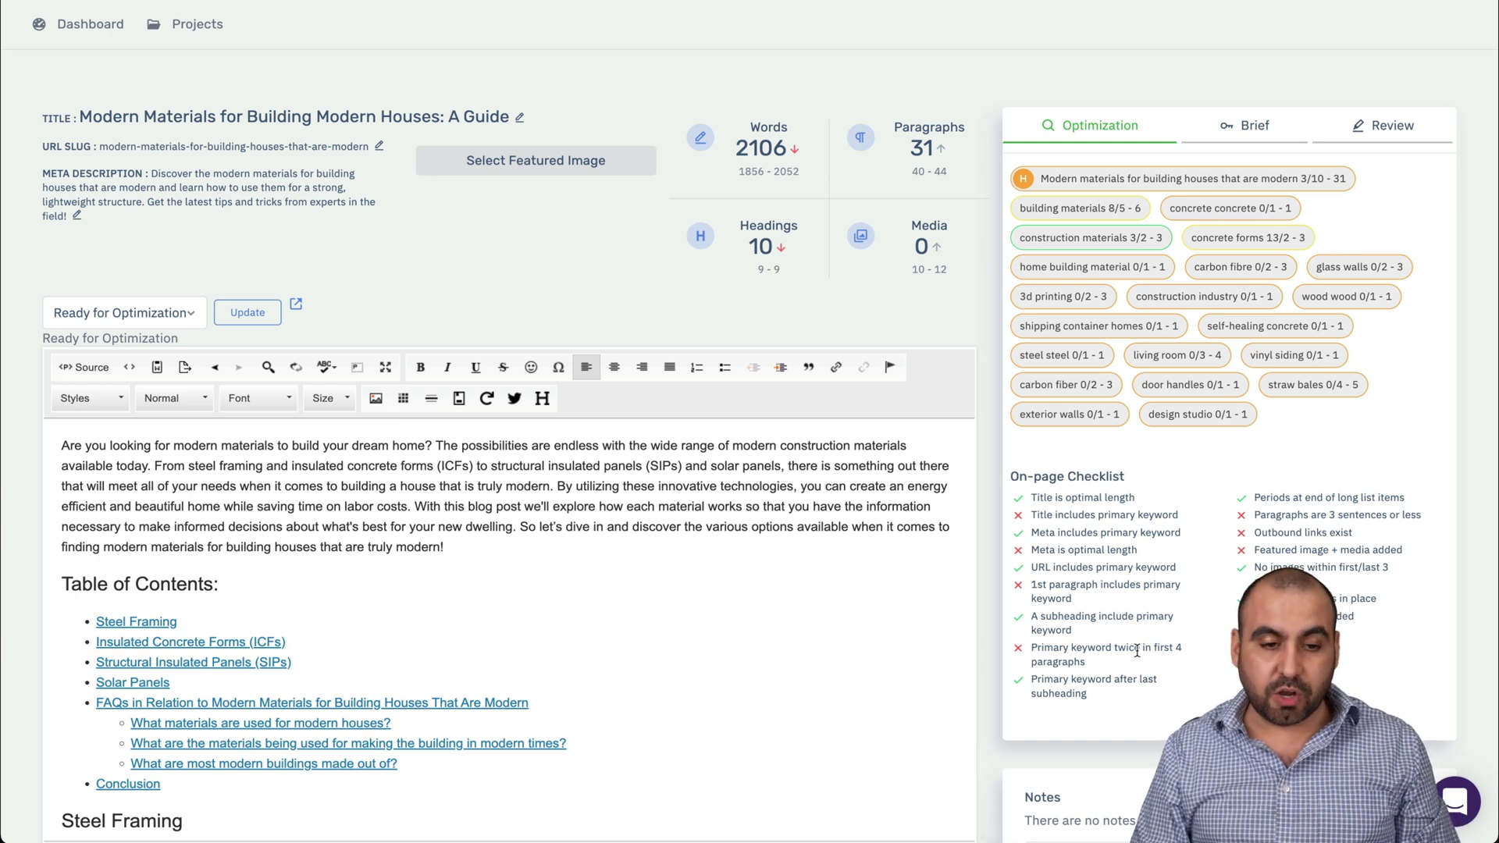
left_click(1244, 128)
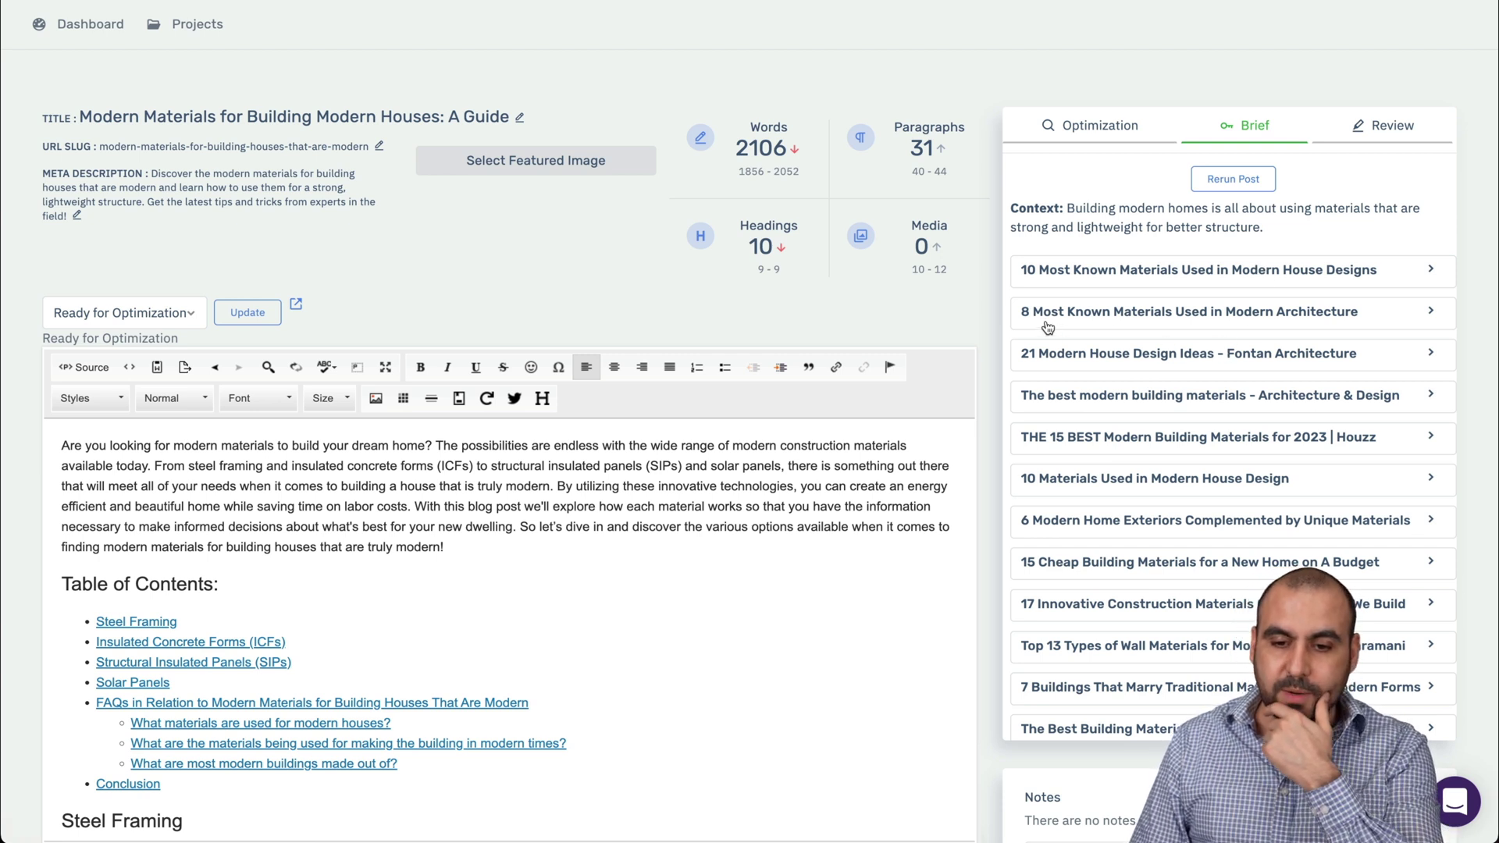
Insert the '2. Brick In Modern Architecture' passage from the eight-materials source article into the post.
left_click(1199, 317)
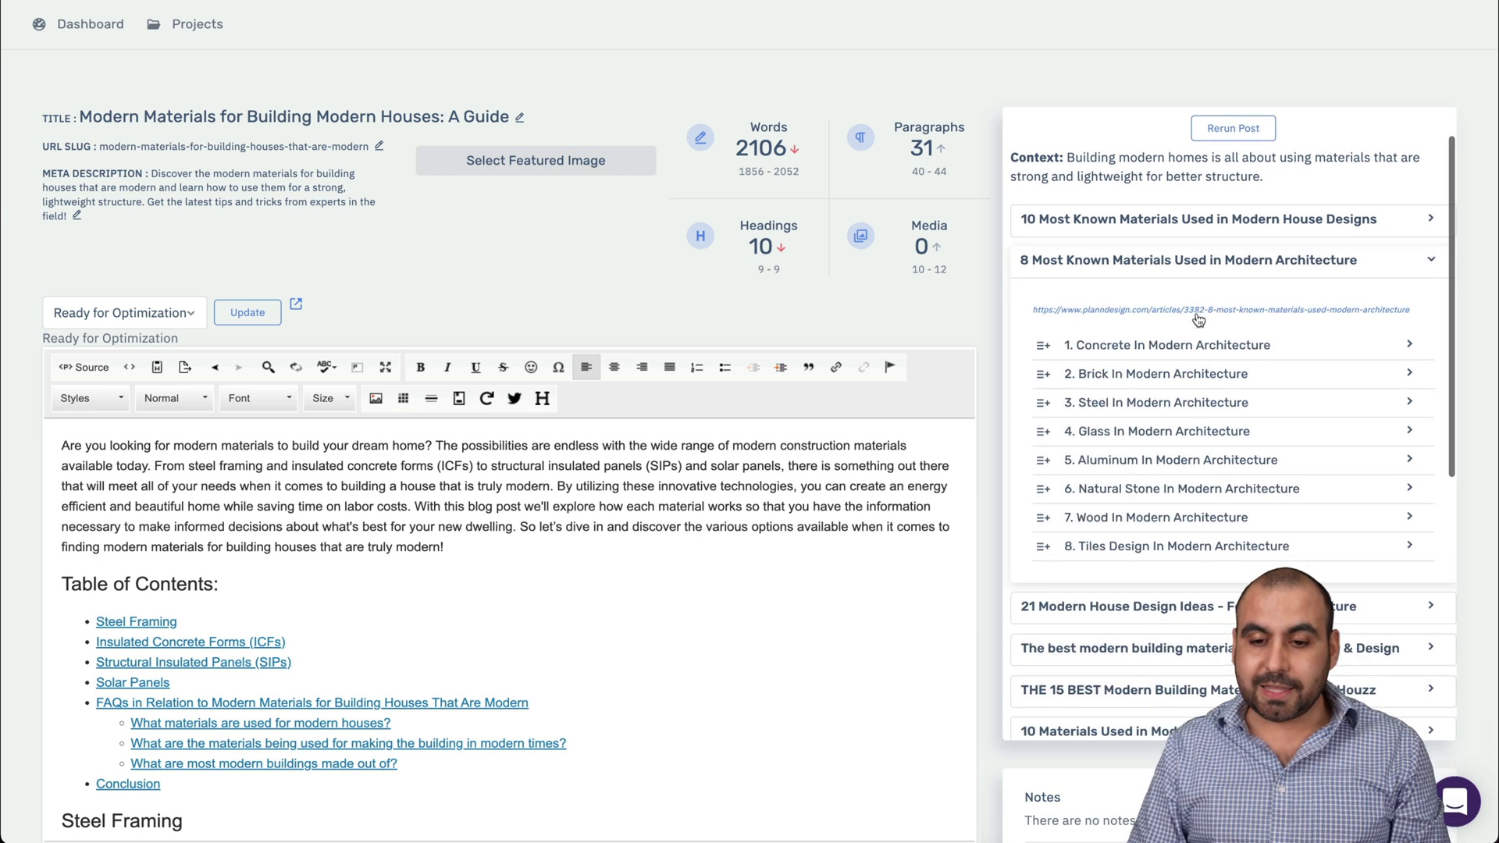
left_click(1243, 382)
scroll(1220, 442, "down", 3)
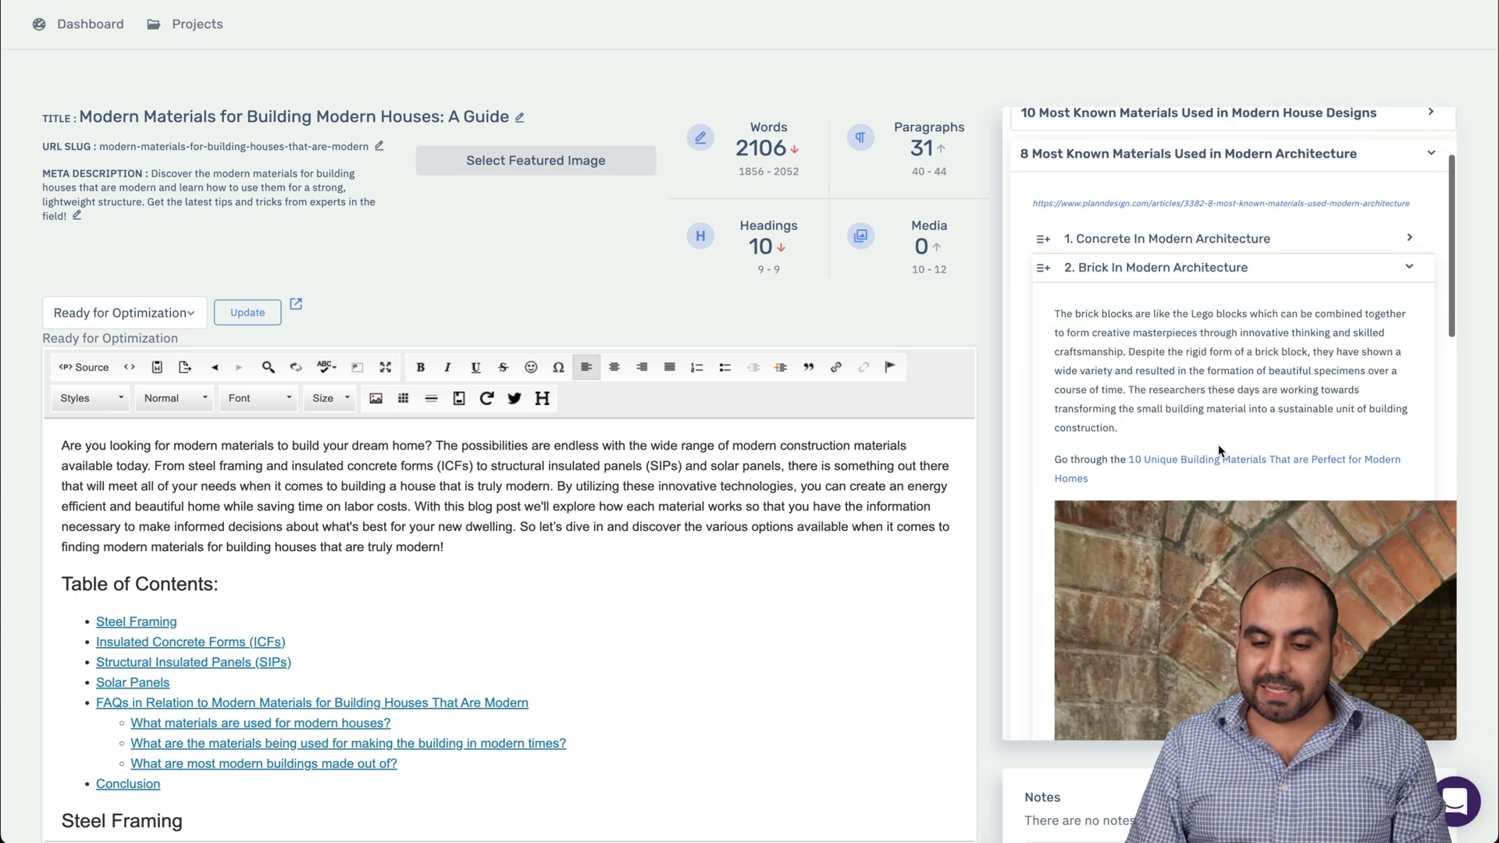
scroll(1219, 440, "down", 2)
scroll(1220, 437, "up", 3)
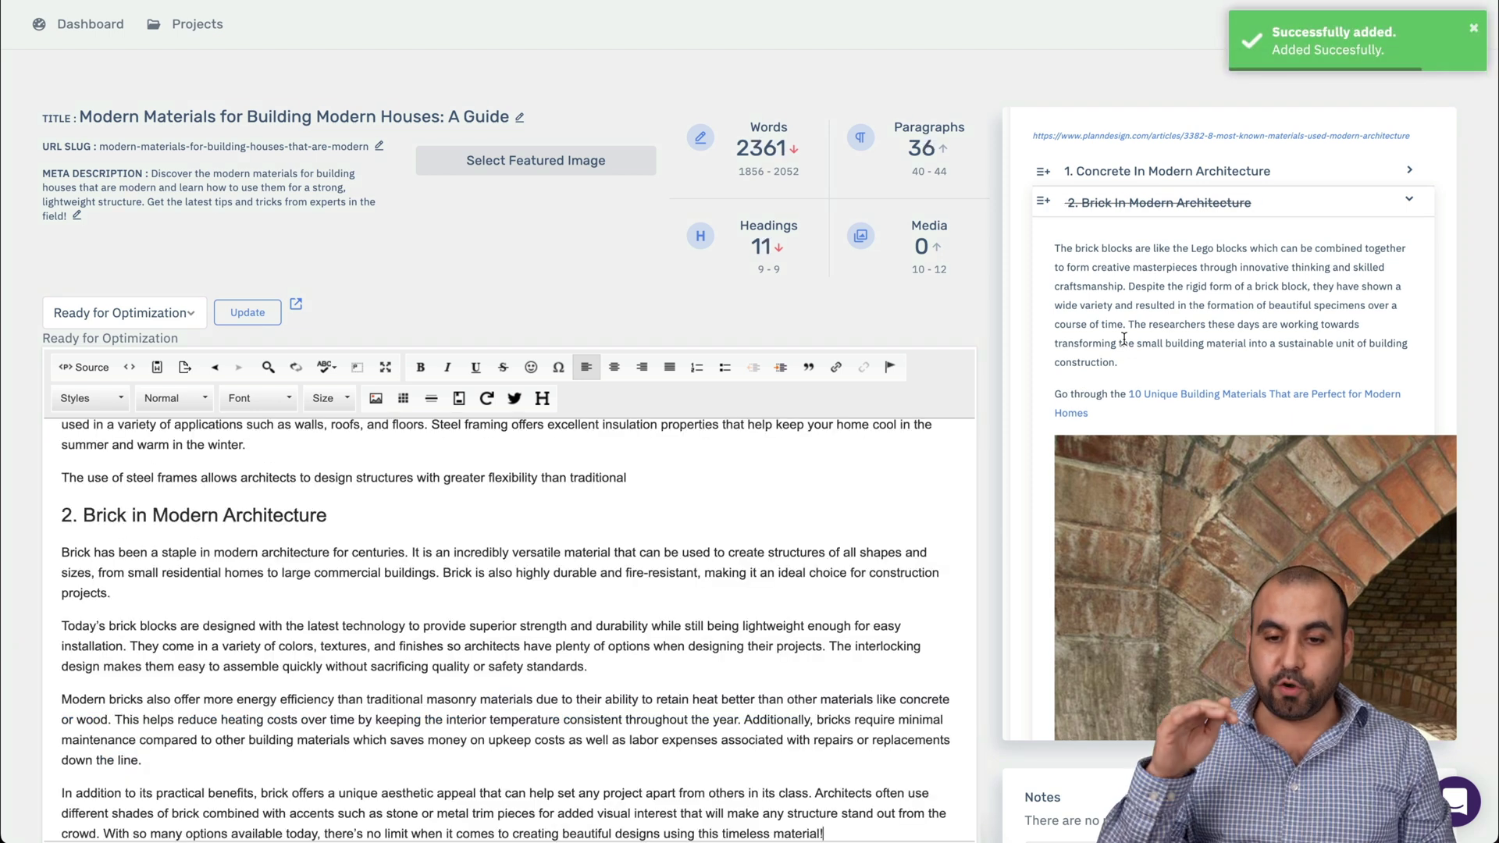
scroll(635, 488, "down", 1)
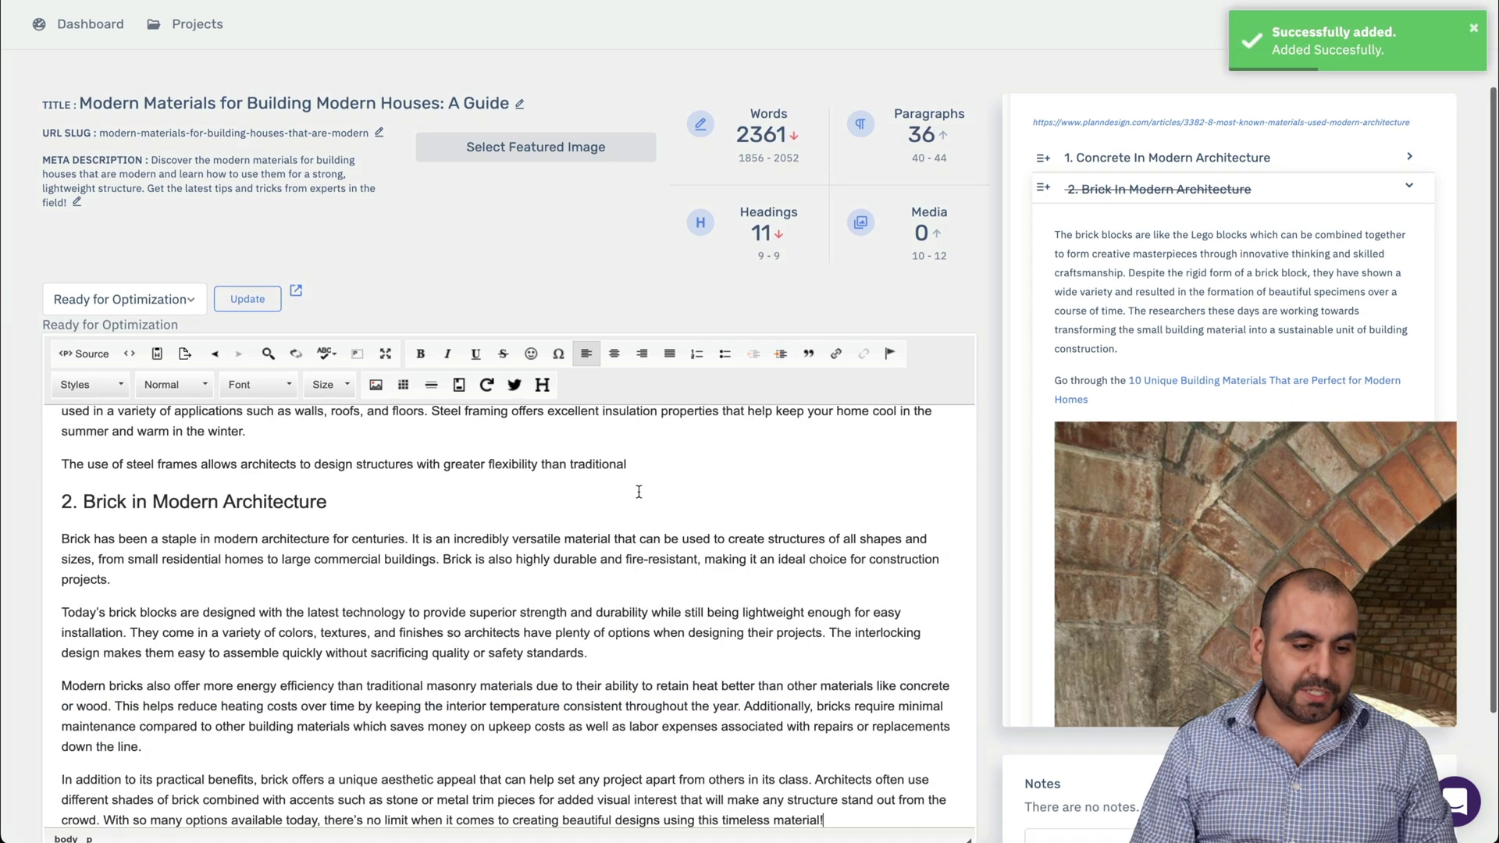
scroll(154, 497, "down", 3)
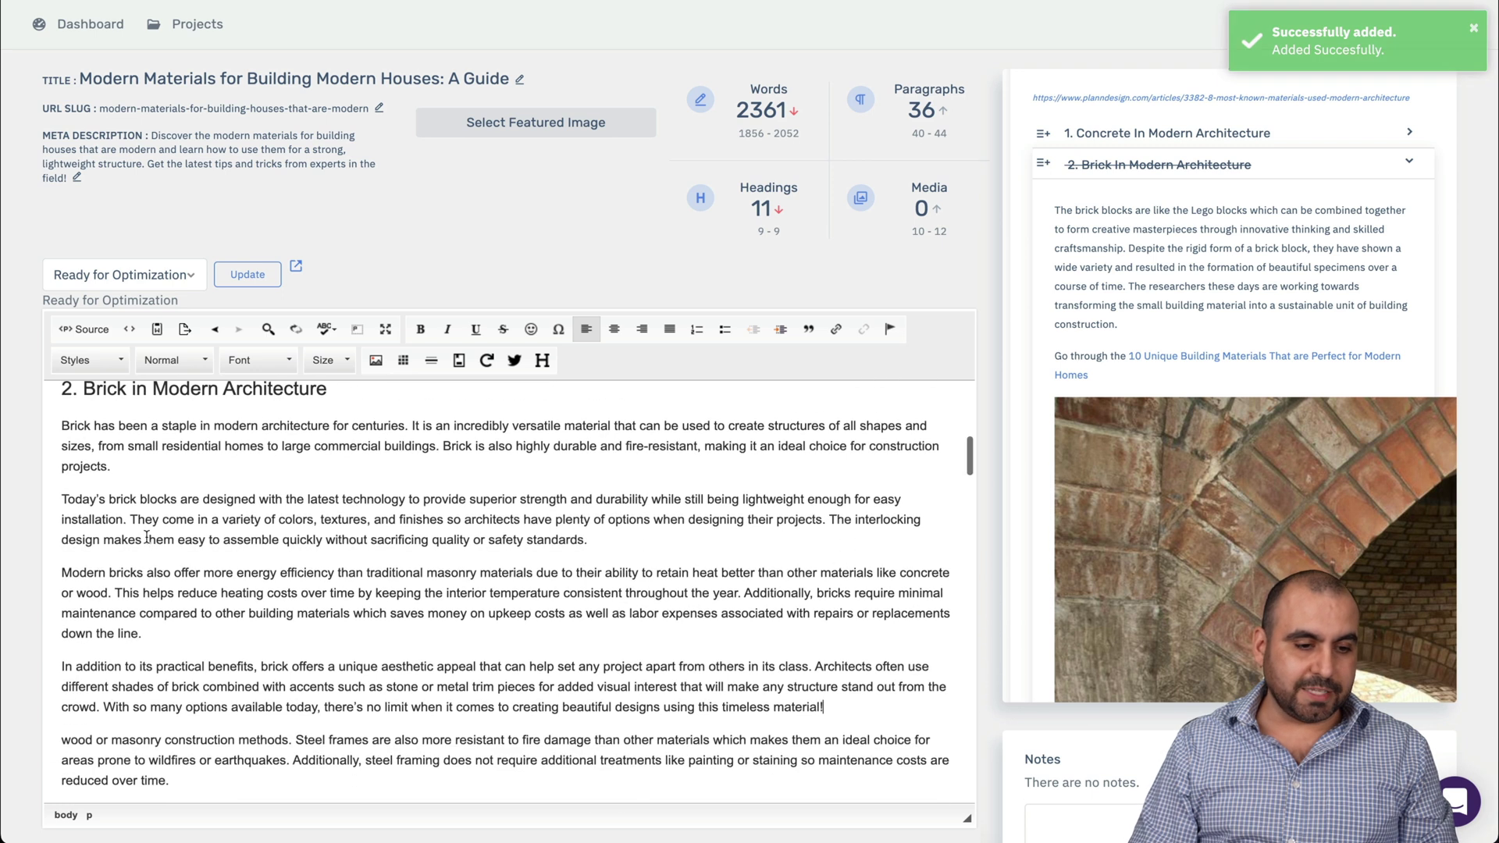
left_click_drag(152, 522, 140, 634)
left_click(255, 668)
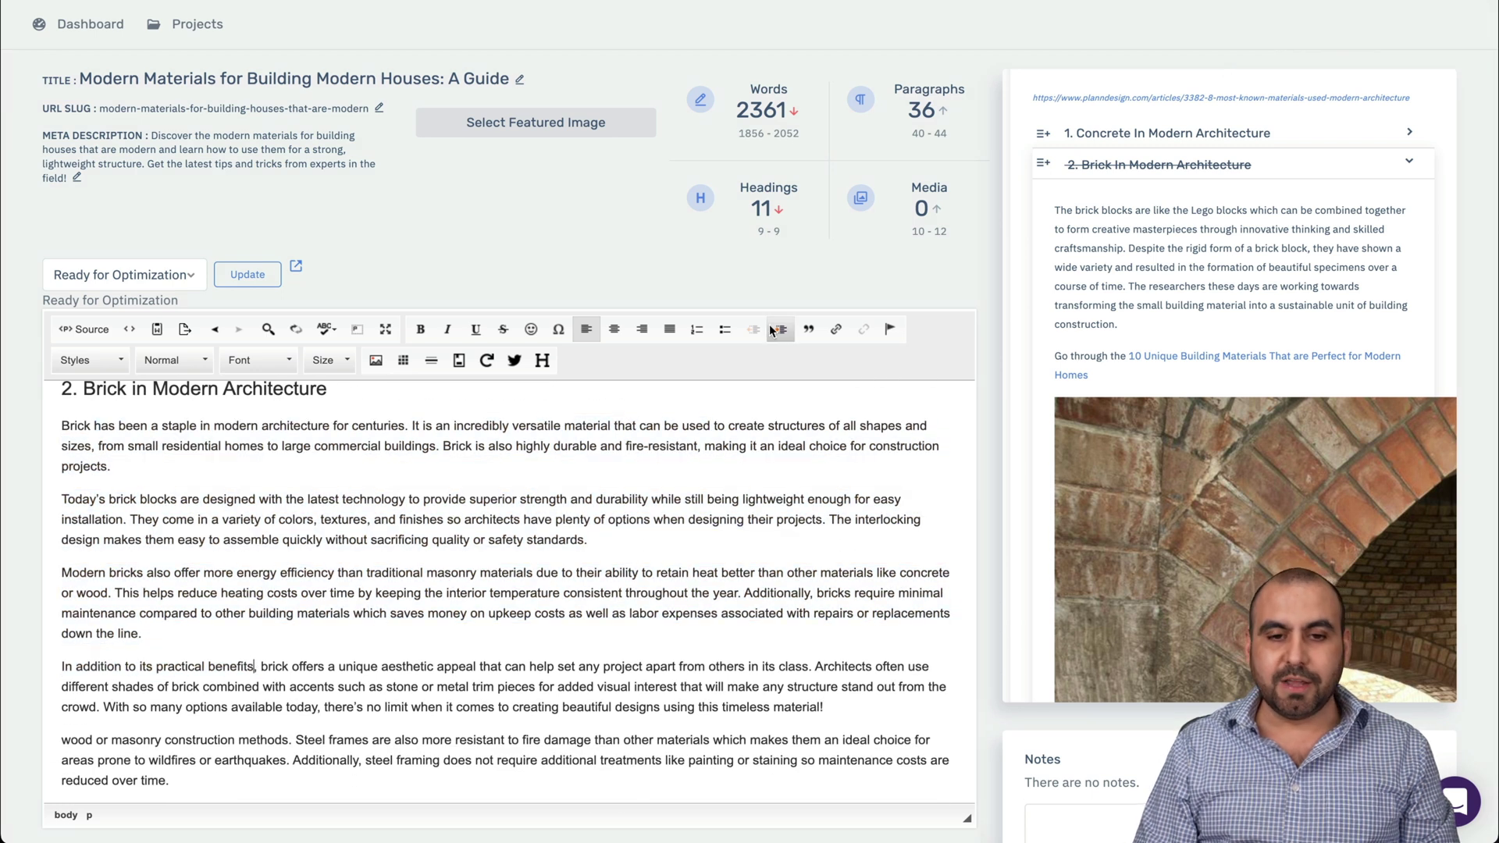
Collapse the brick source passage and bring up the Review panel.
scroll(935, 200, "up", 4)
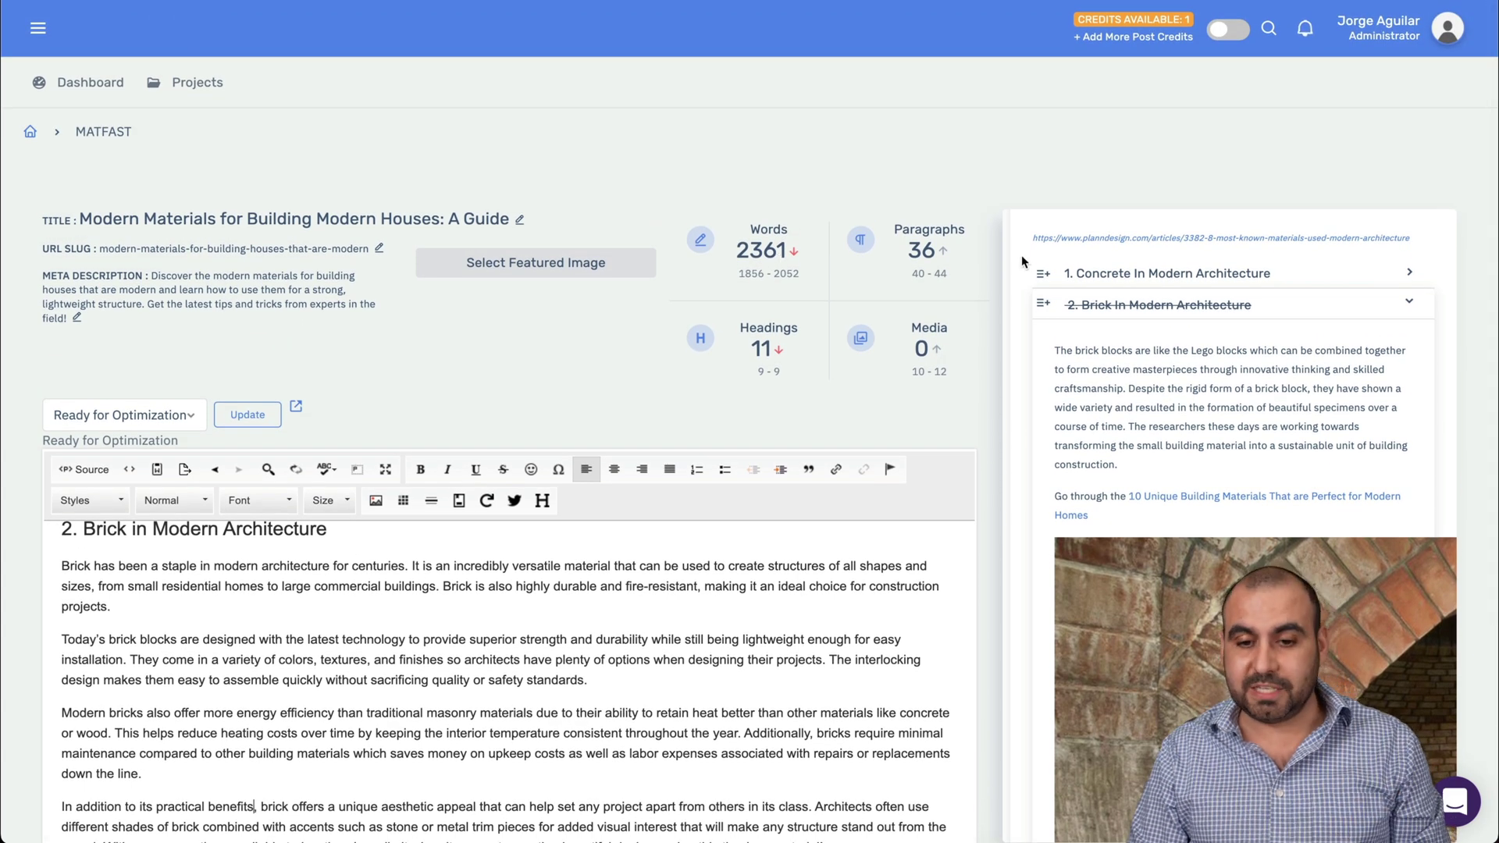
left_click(1409, 302)
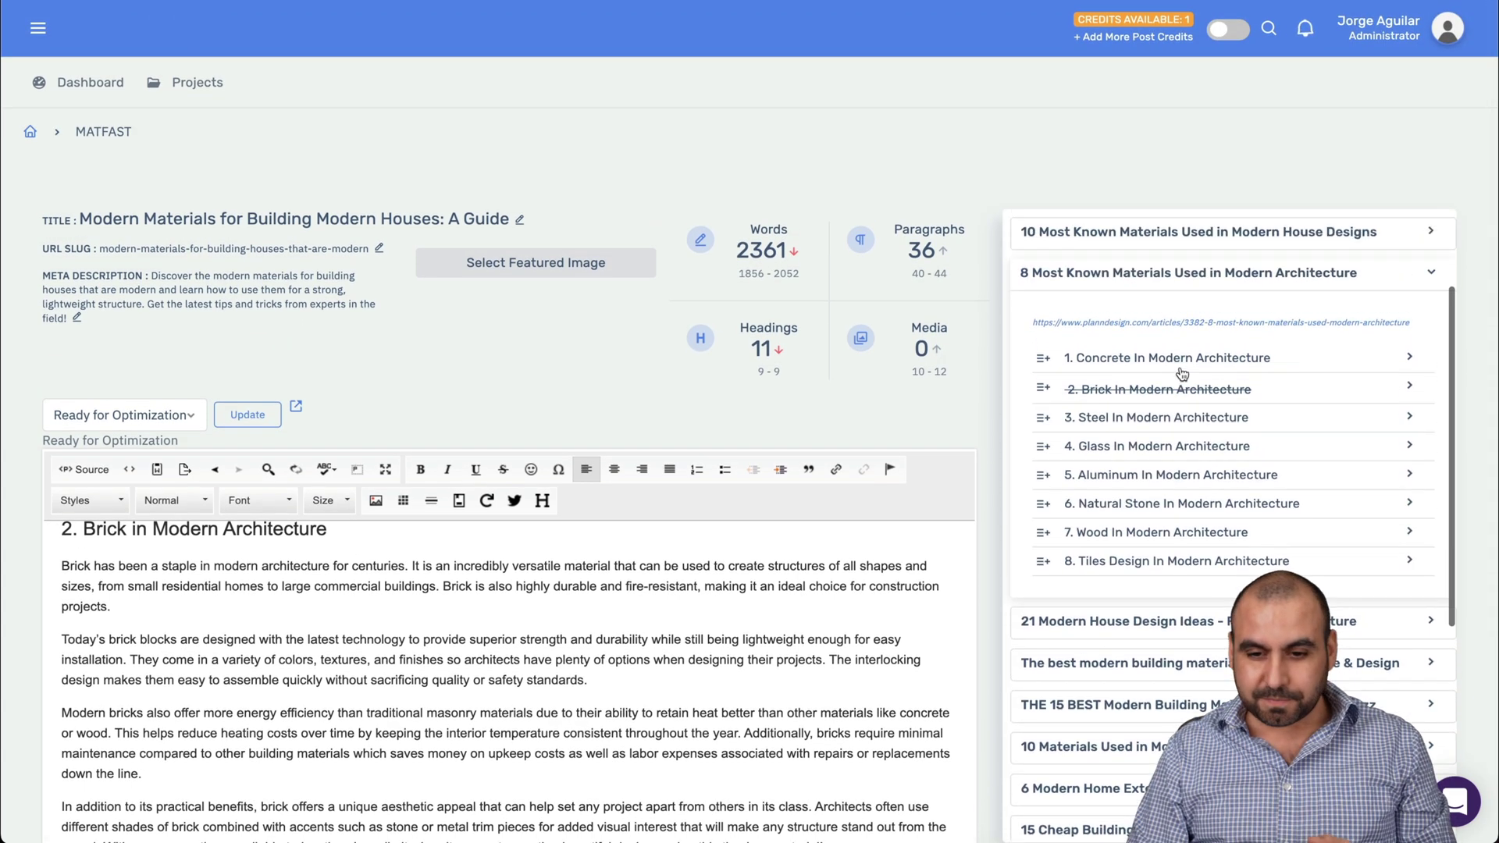
scroll(1182, 374, "up", 3)
left_click(1393, 230)
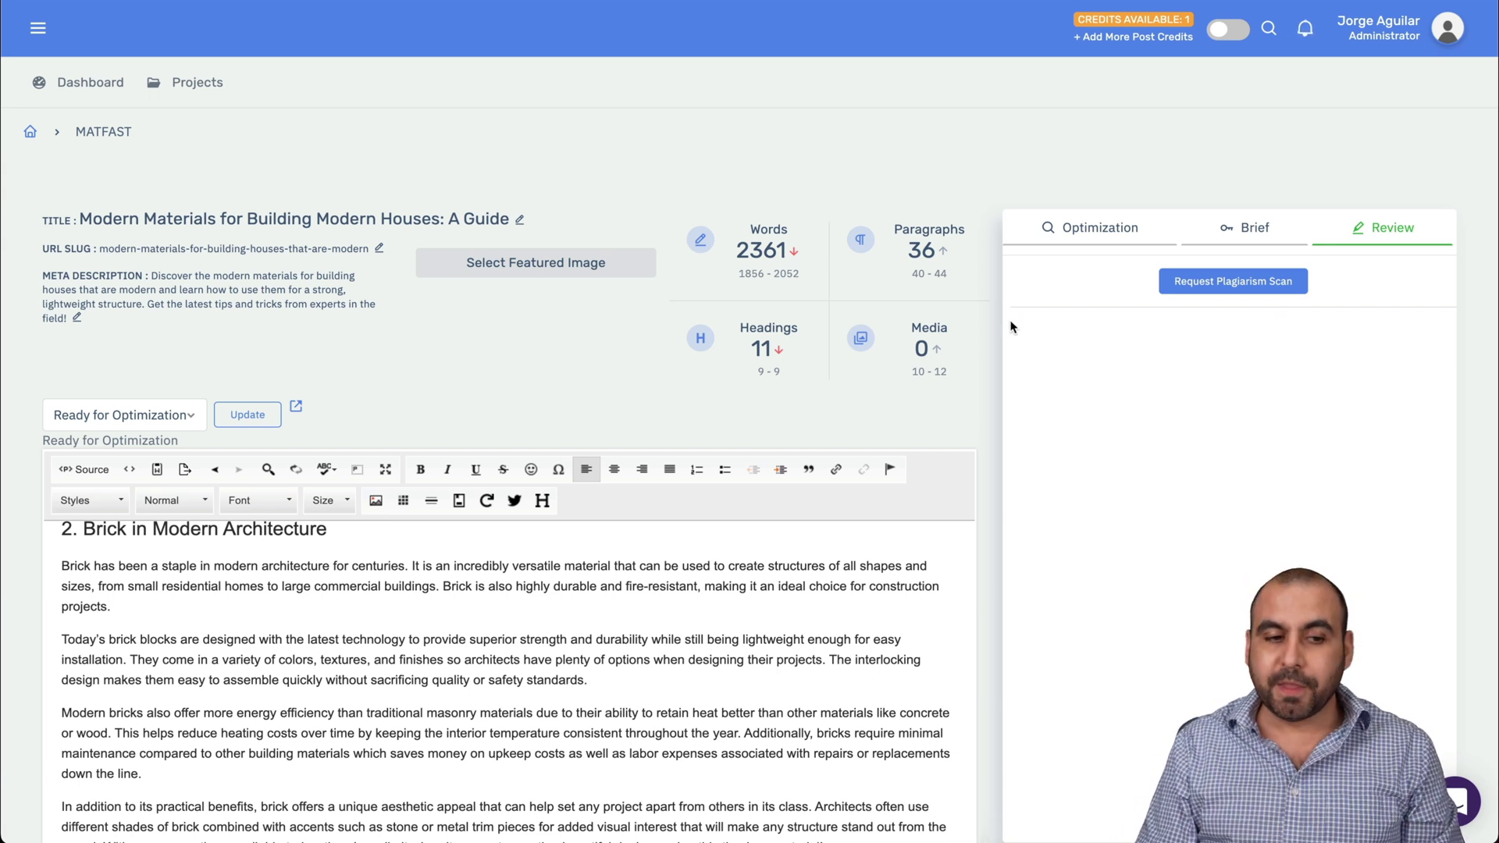
Open the featured-image gallery, which searches images for 'Modern materials for building'.
left_click_drag(84, 220, 220, 231)
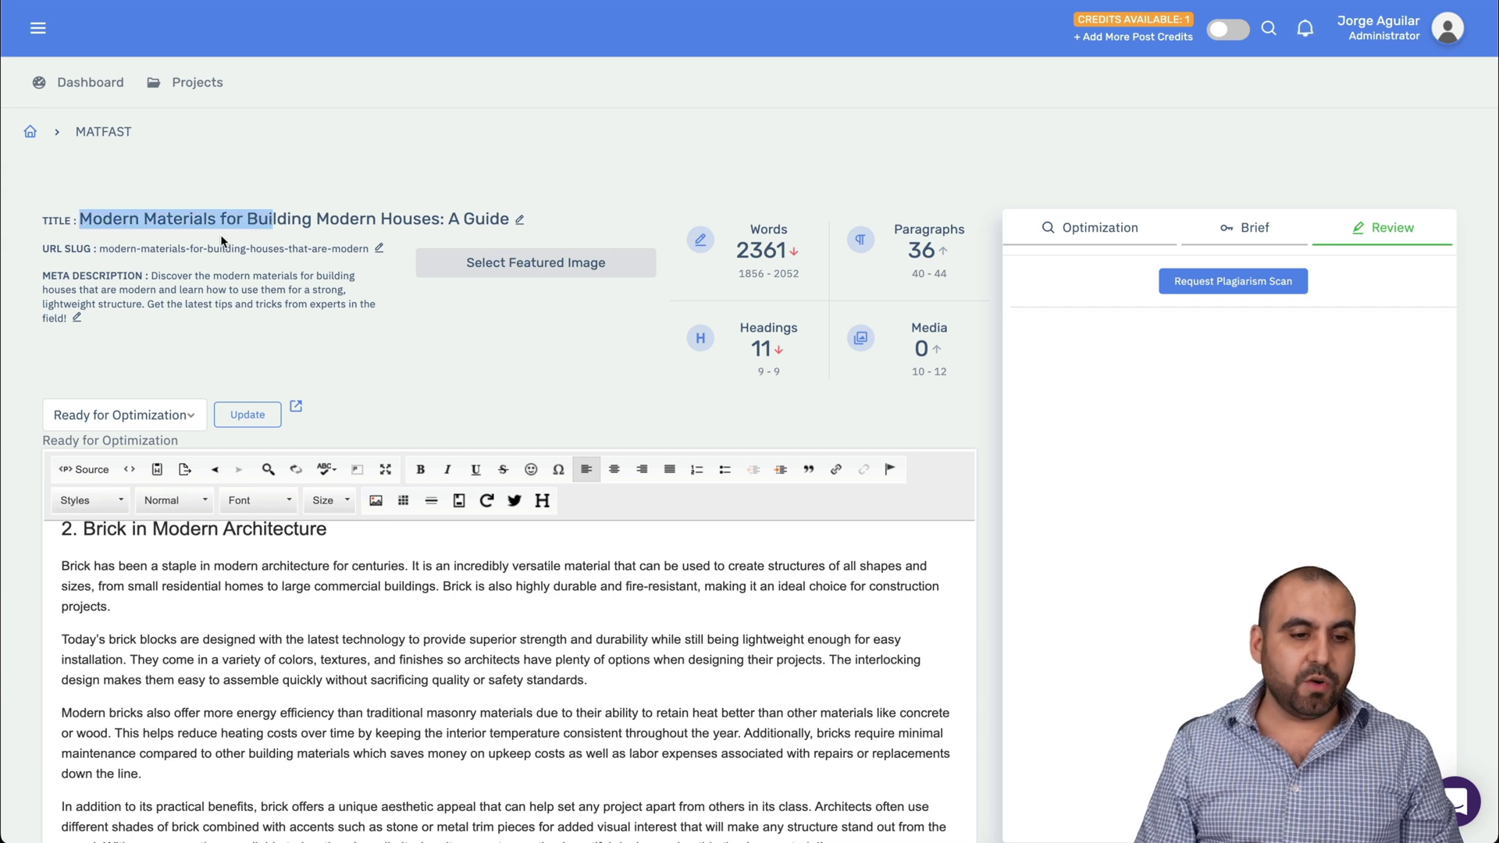
left_click(50, 250)
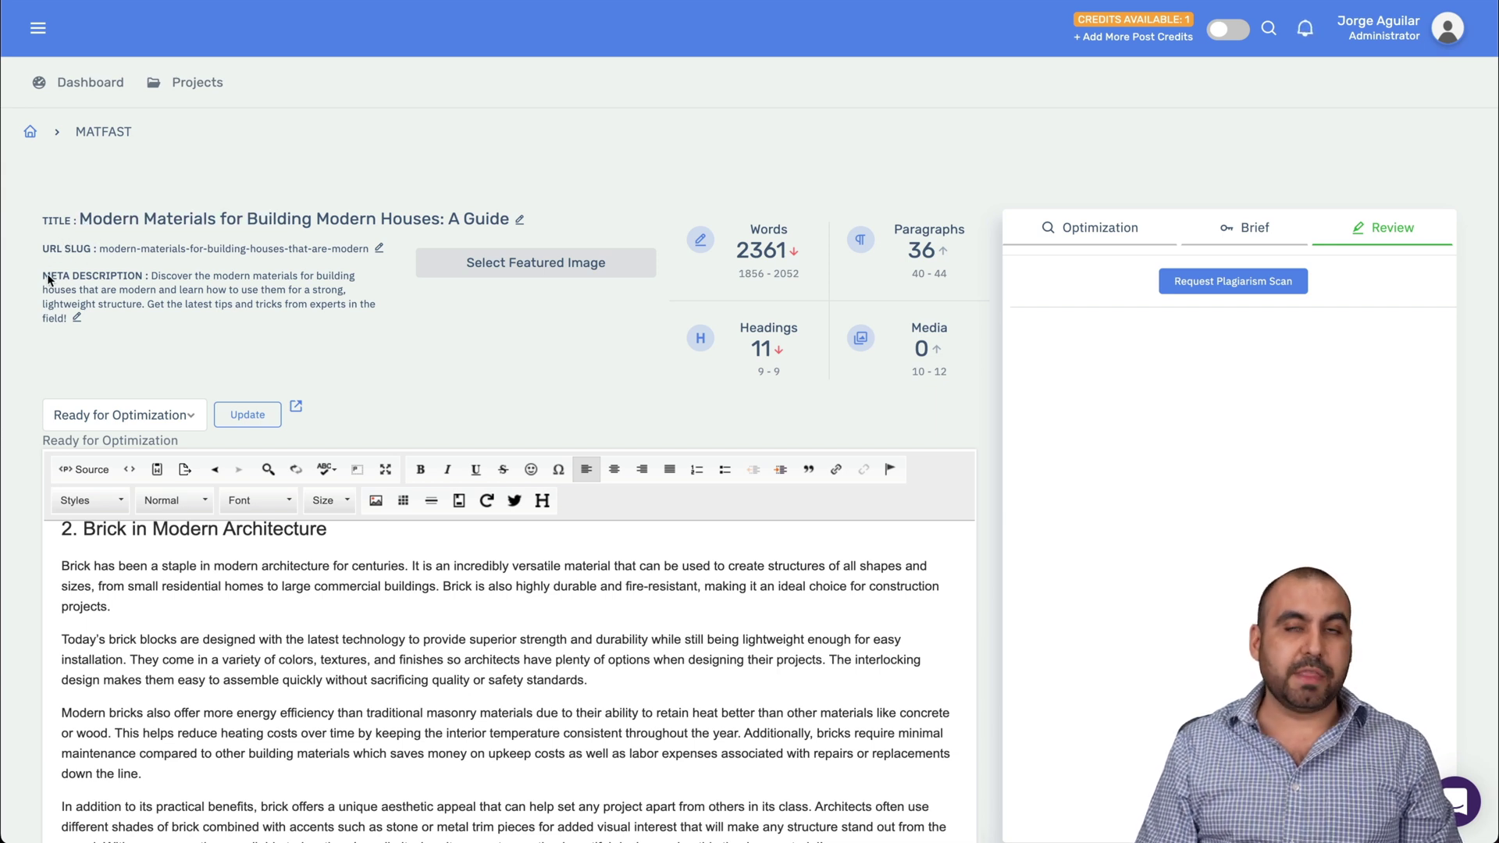
left_click(508, 269)
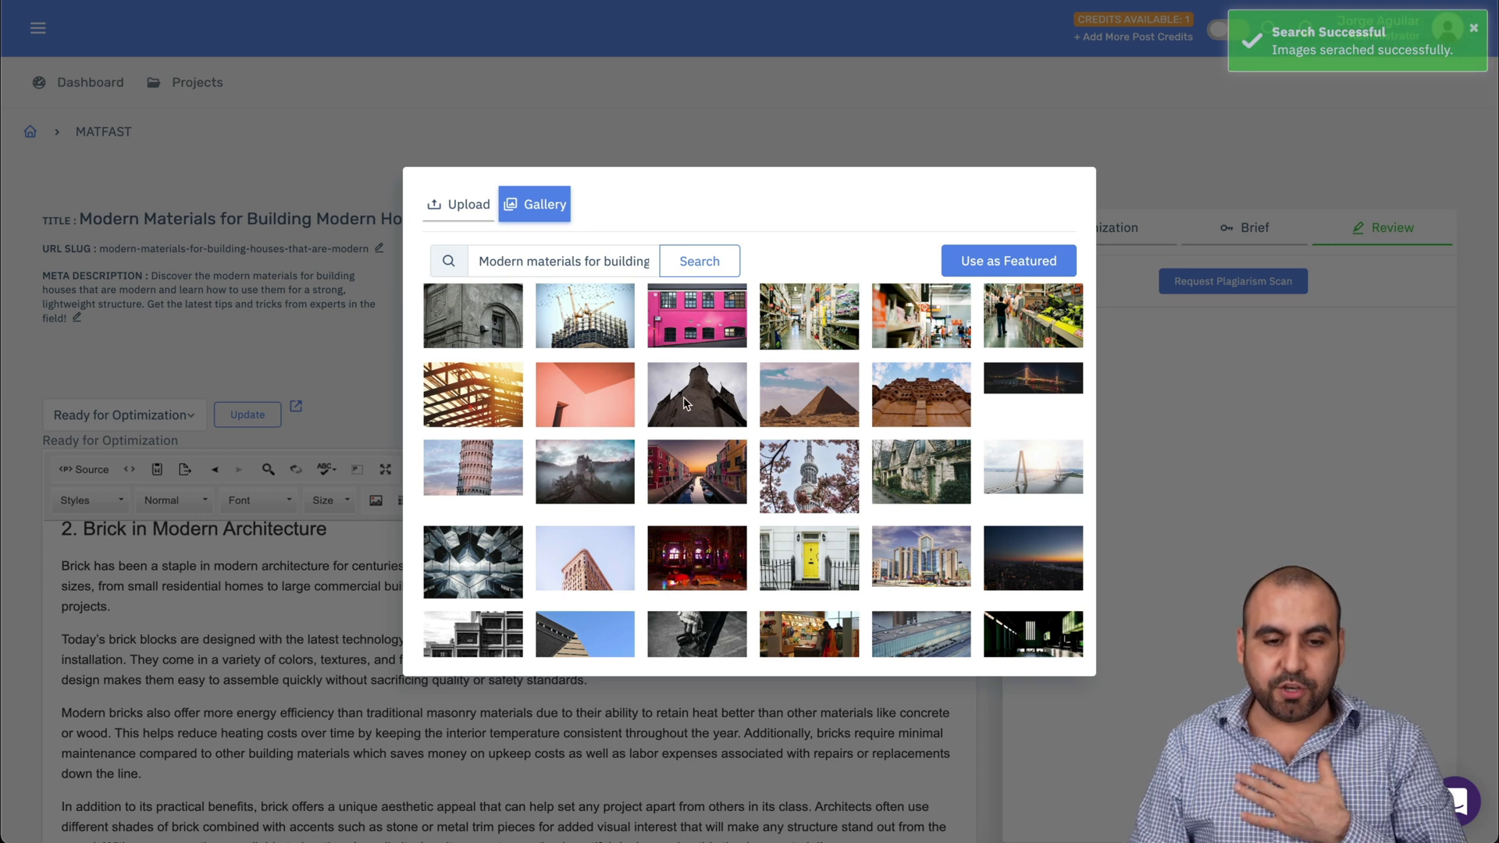
Pick the Flatiron brick building photo from the gallery and use it as the featured image.
double_click(540, 260)
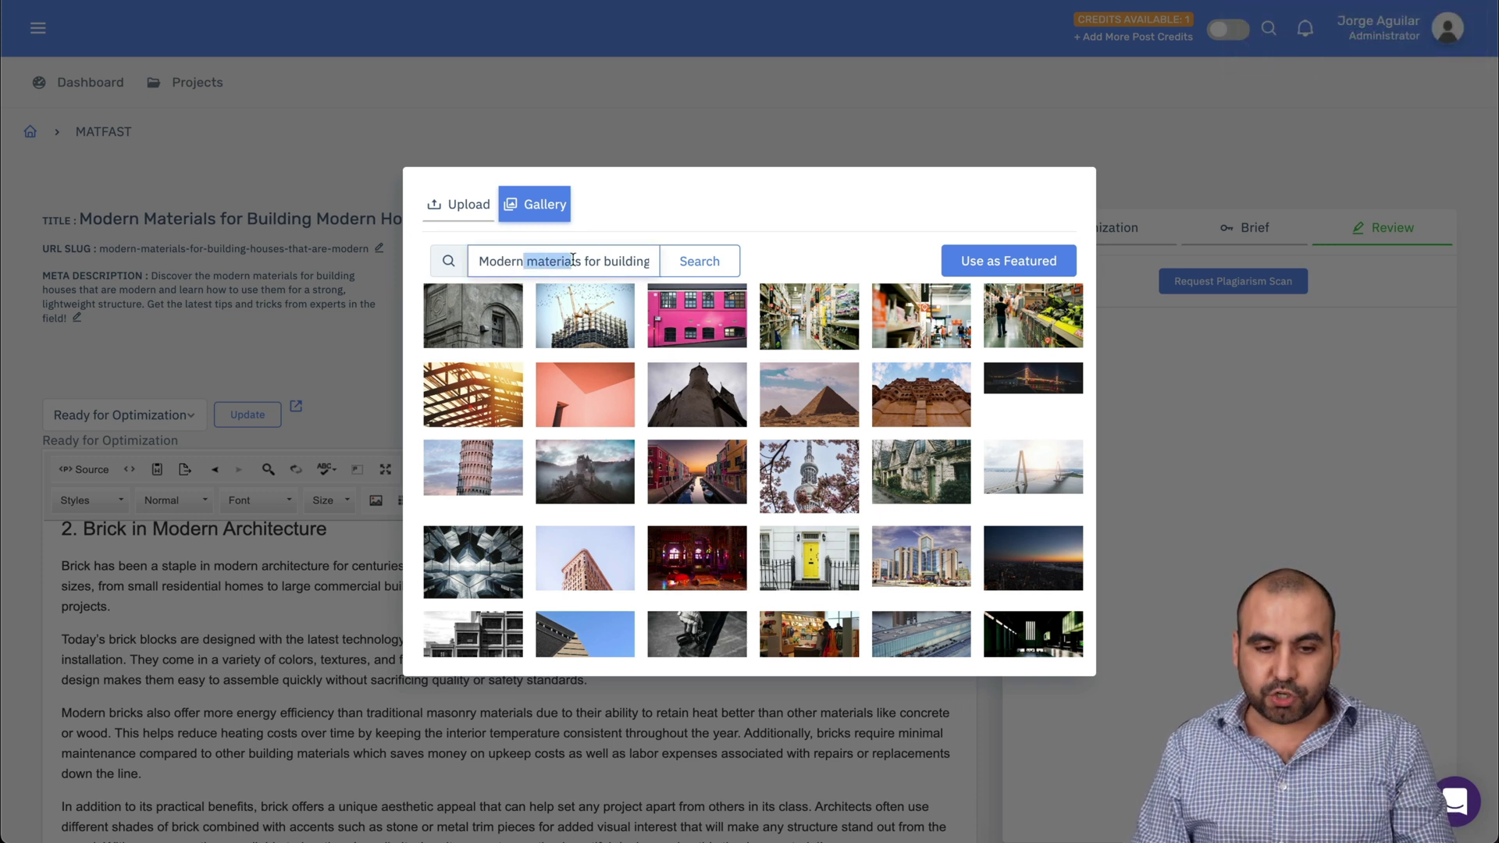
left_click(658, 239)
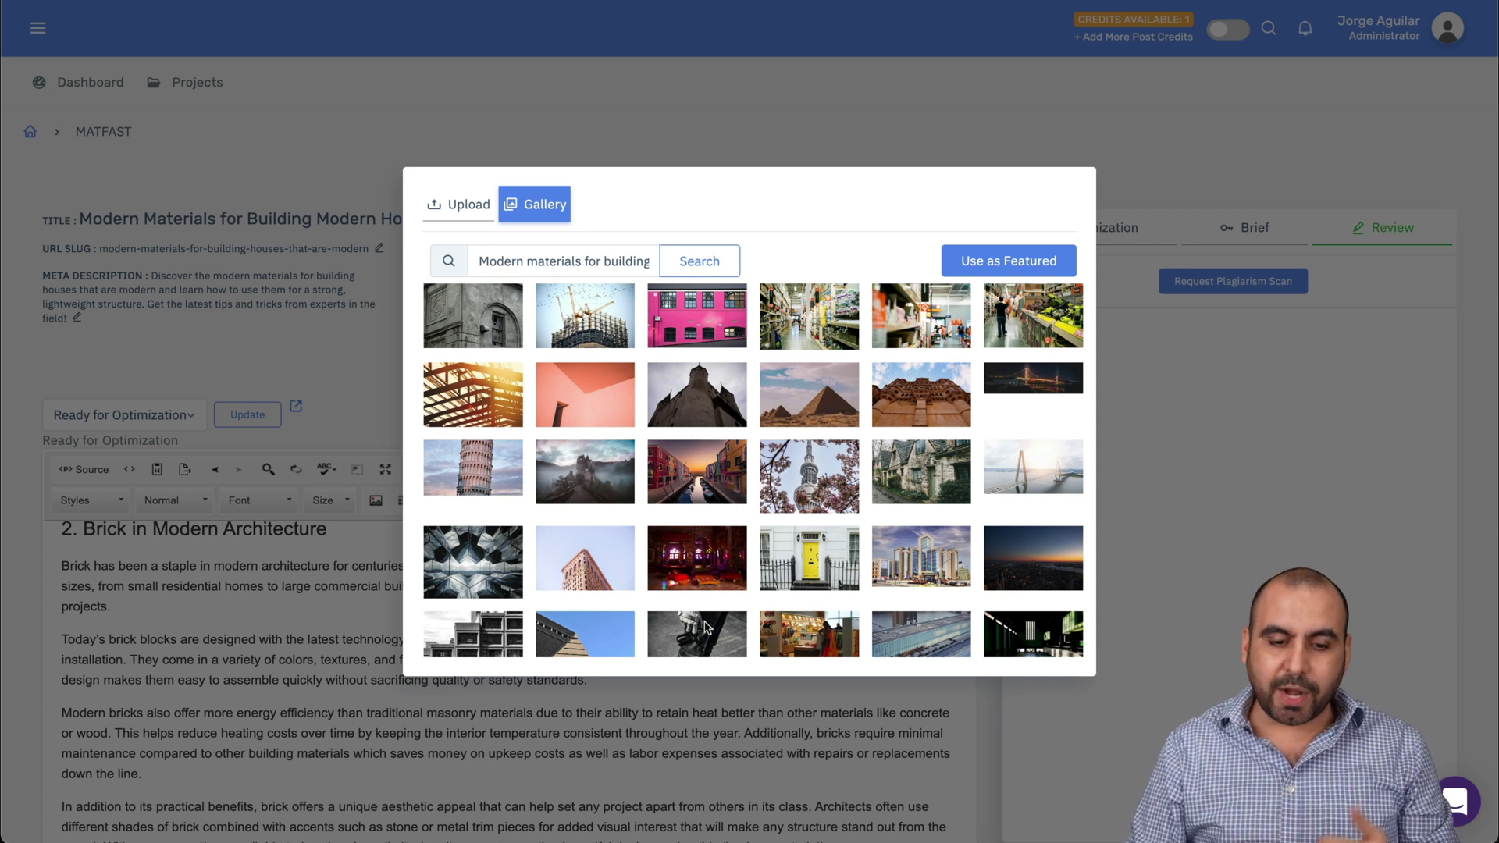
scroll(695, 442, "down", 1)
left_click(597, 522)
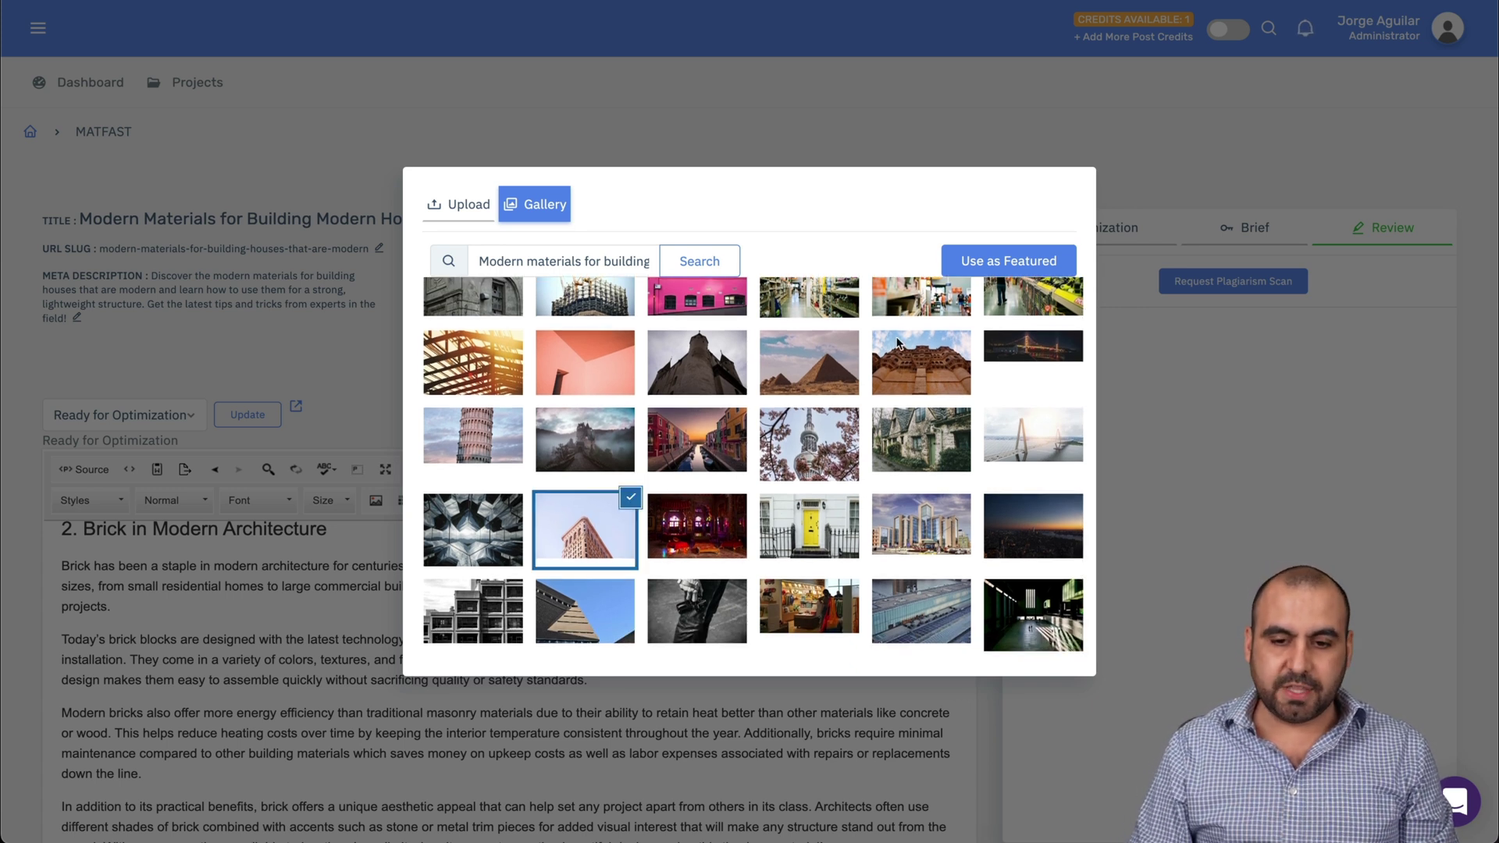
left_click(996, 262)
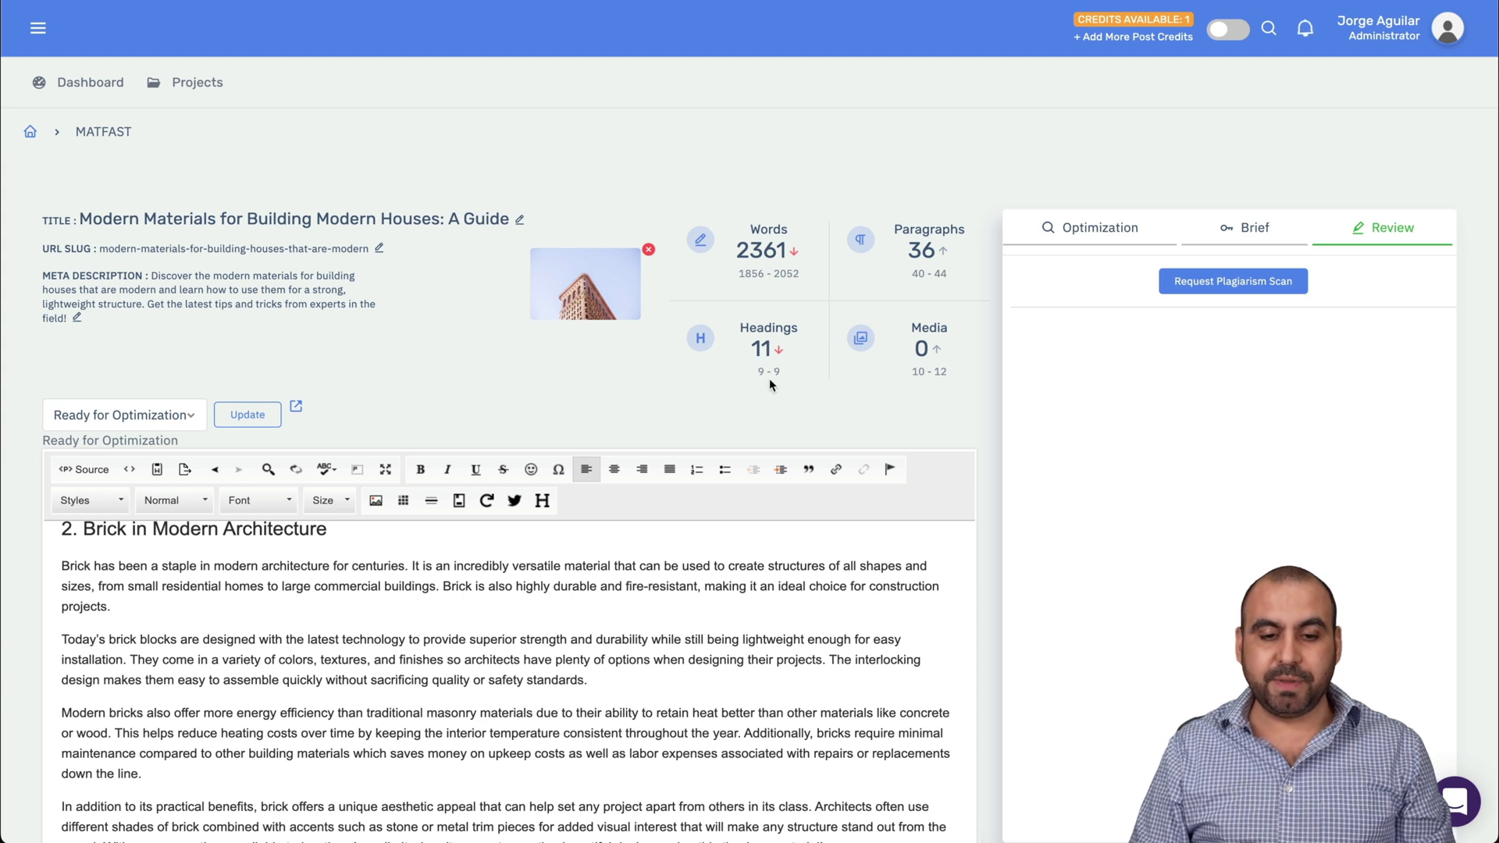
Scroll through the article and show the Optimization panel's keyword suggestions and on-page checklist.
scroll(932, 337, "down", 1)
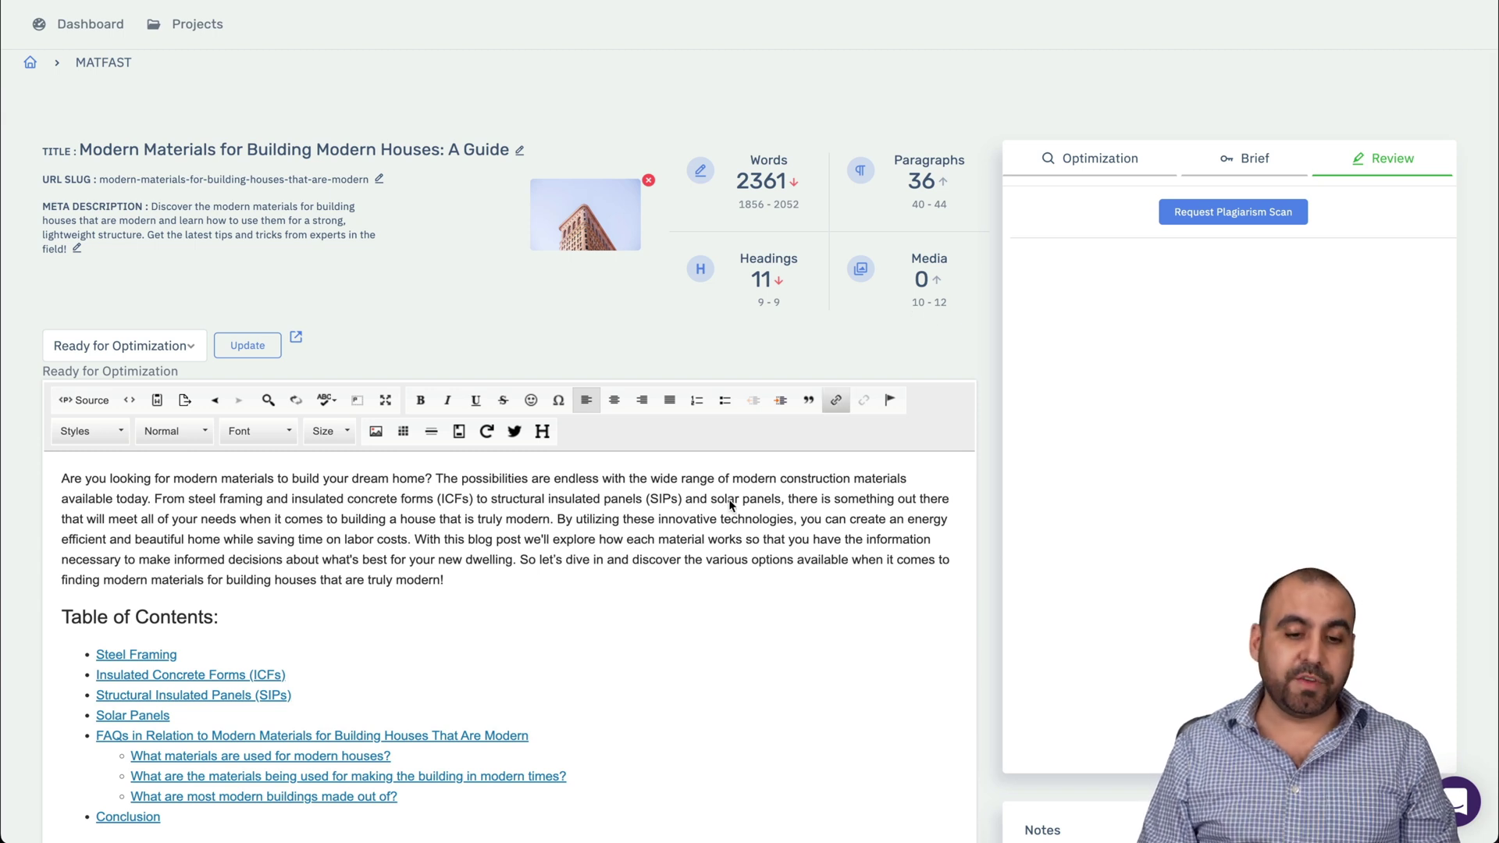
scroll(584, 624, "down", 8)
scroll(585, 625, "down", 10)
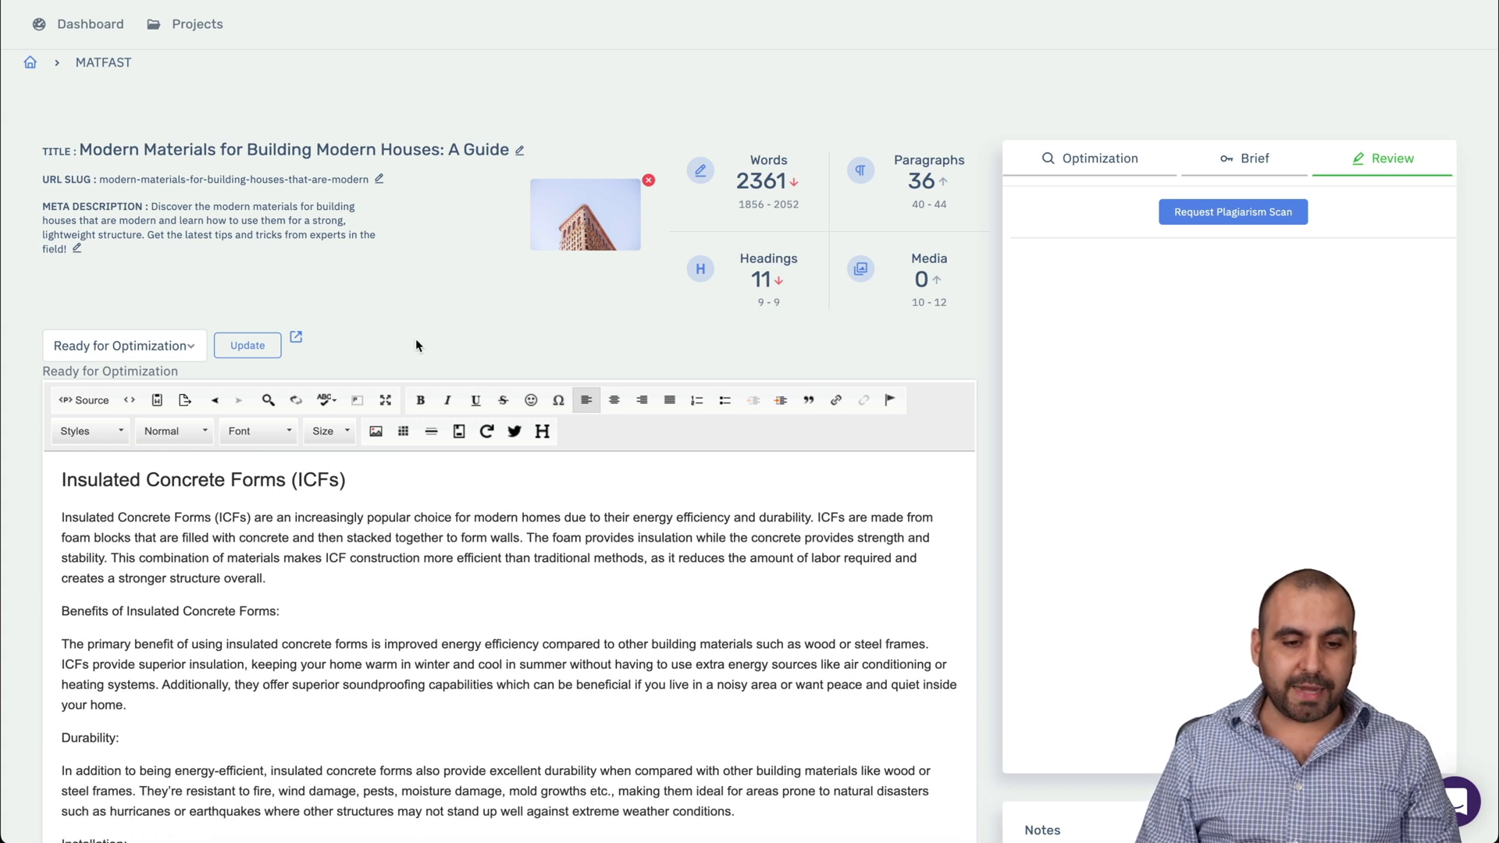
scroll(415, 345, "down", 1)
left_click(1046, 121)
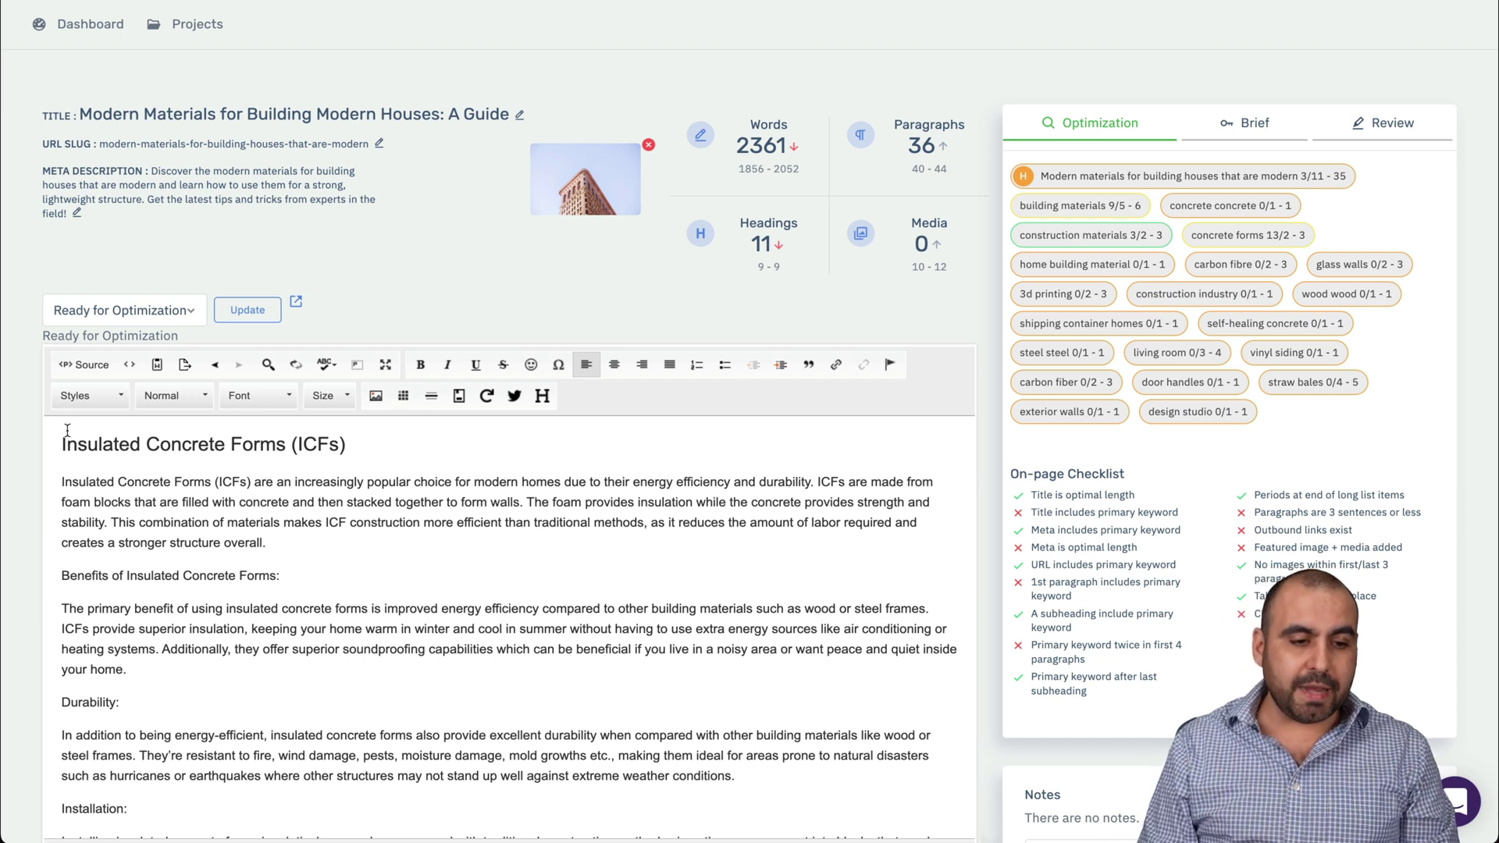
Select the ICFs heading and its opening text, then switch the editor to HTML Source view.
left_click_drag(63, 442, 119, 703)
left_click(119, 703)
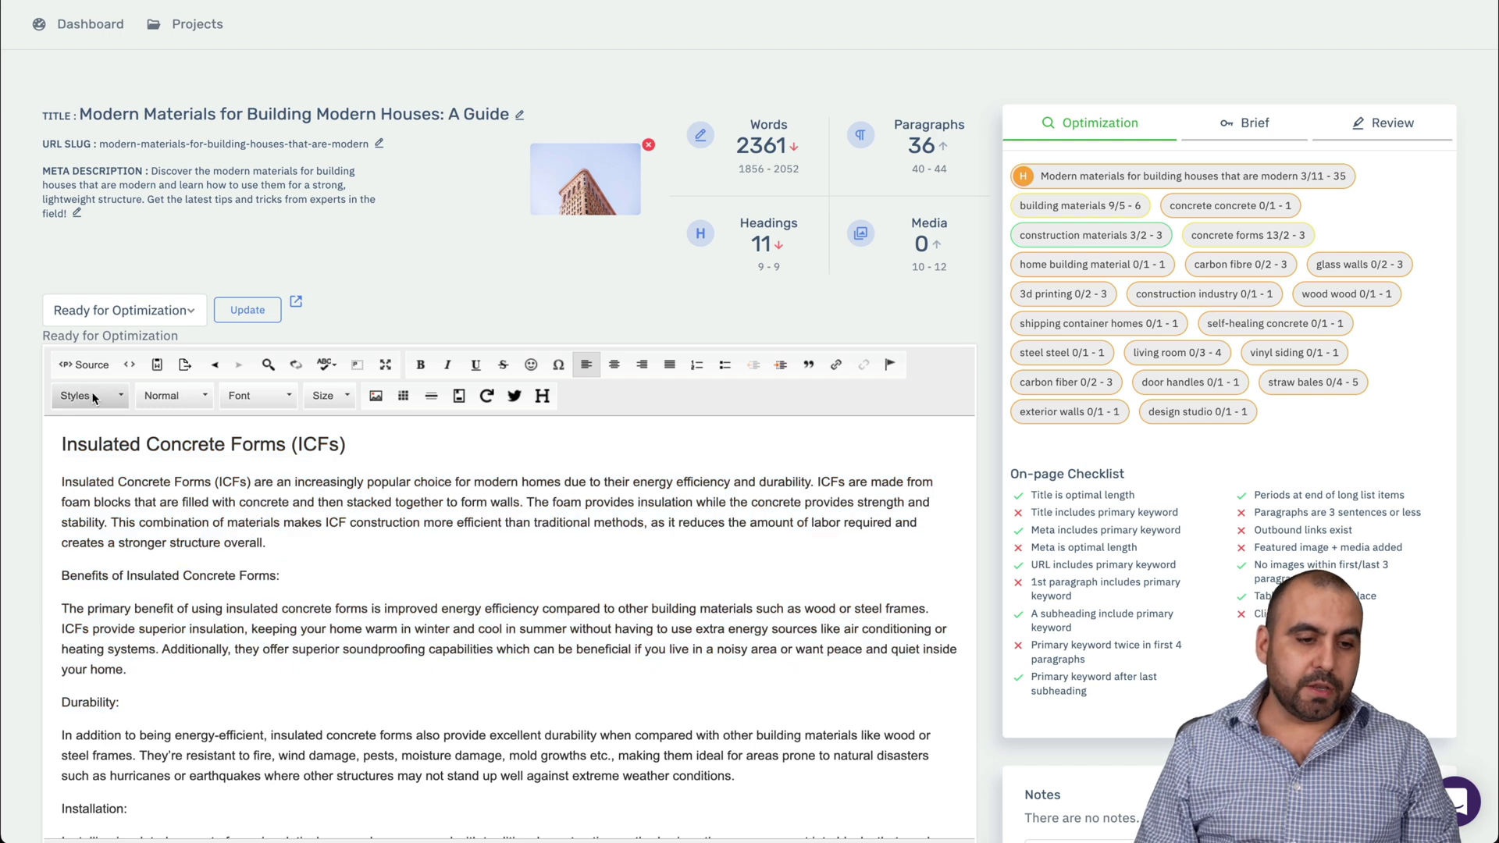
left_click(84, 367)
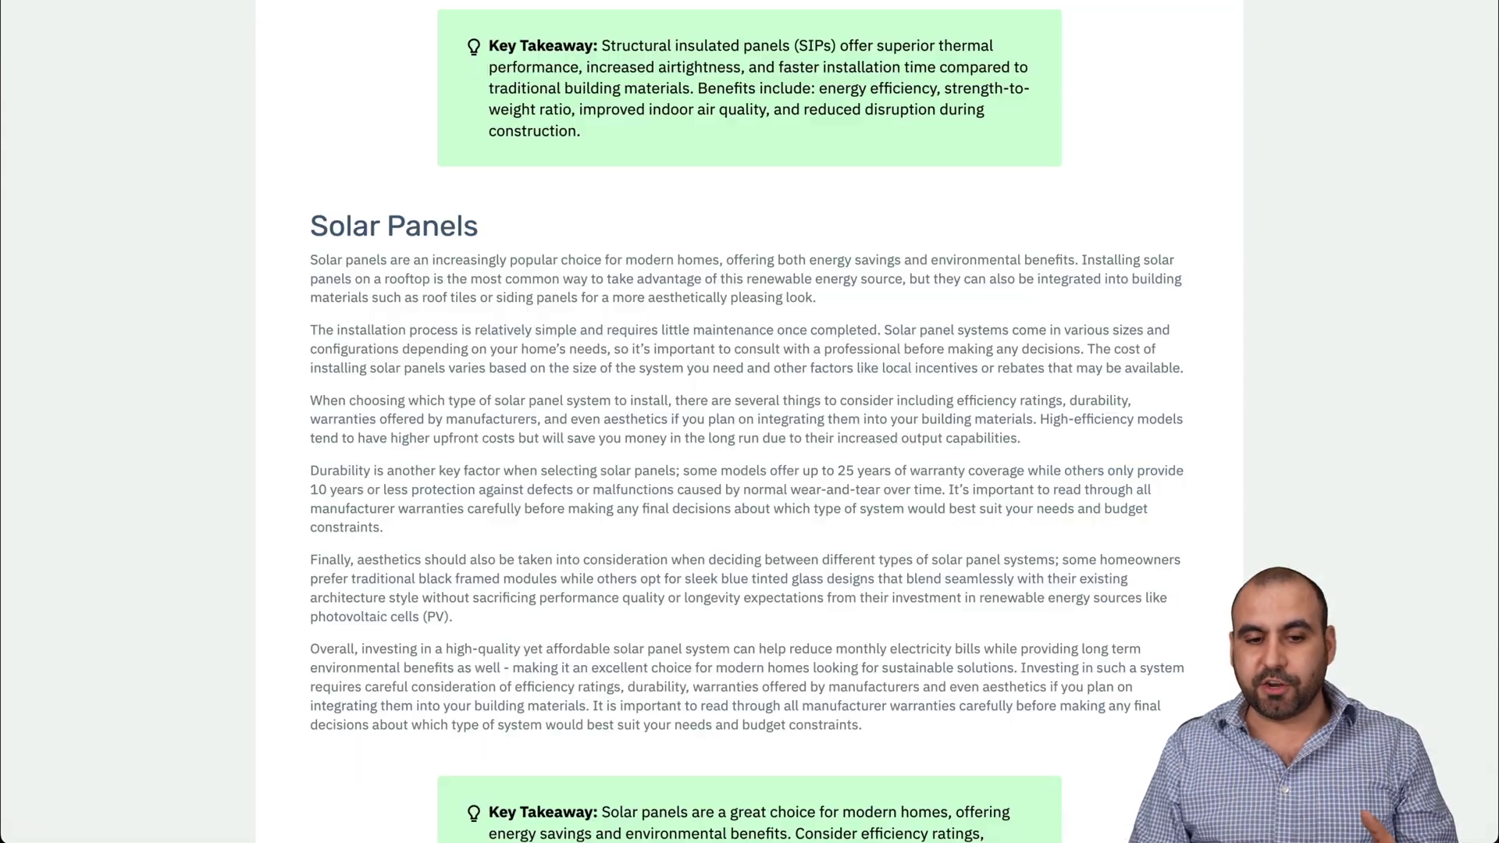
scroll(833, 363, "up", 5)
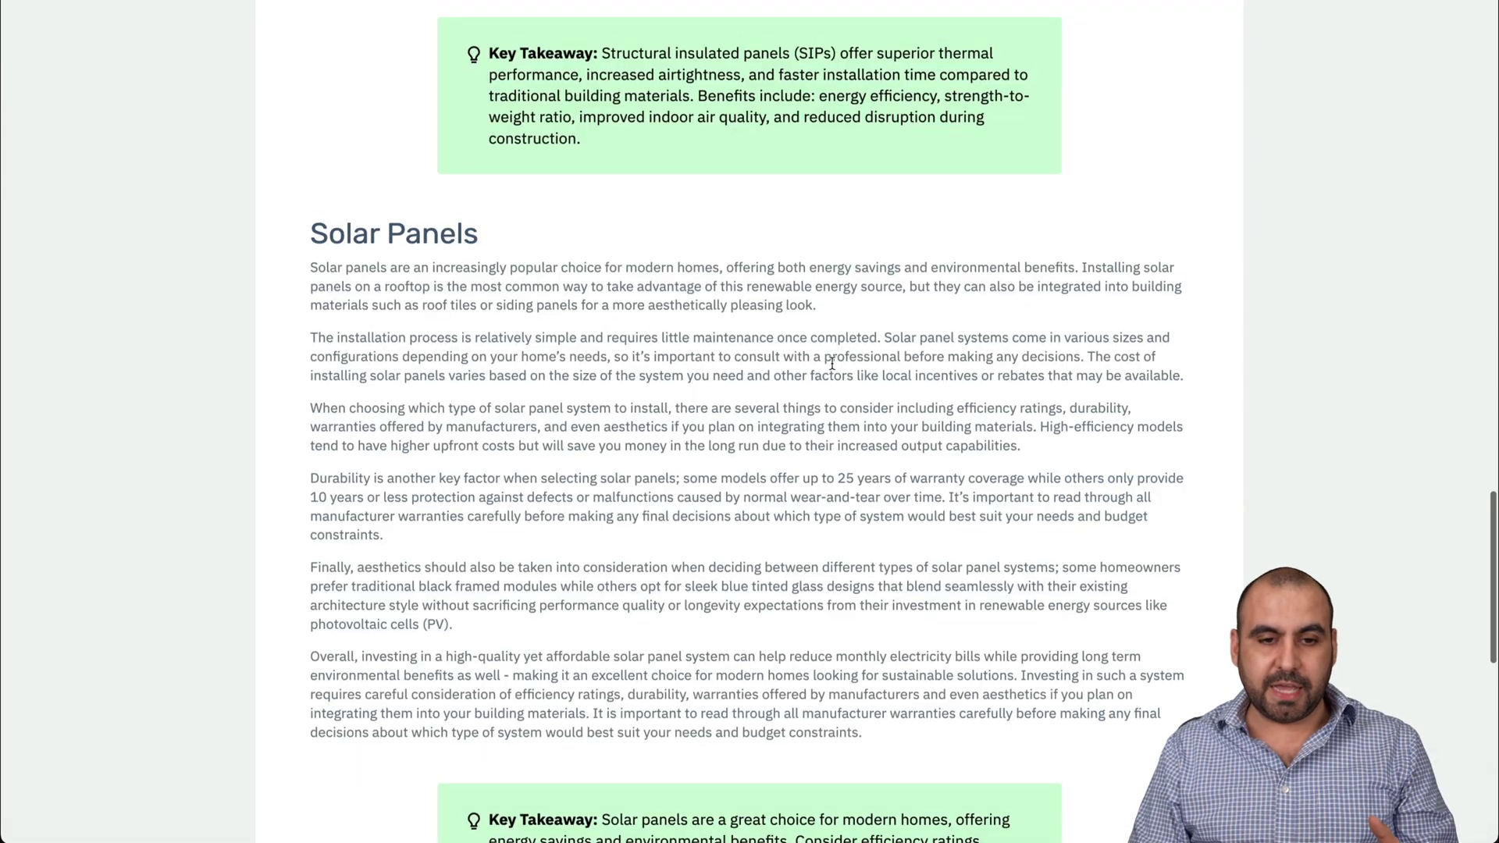
scroll(833, 363, "up", 15)
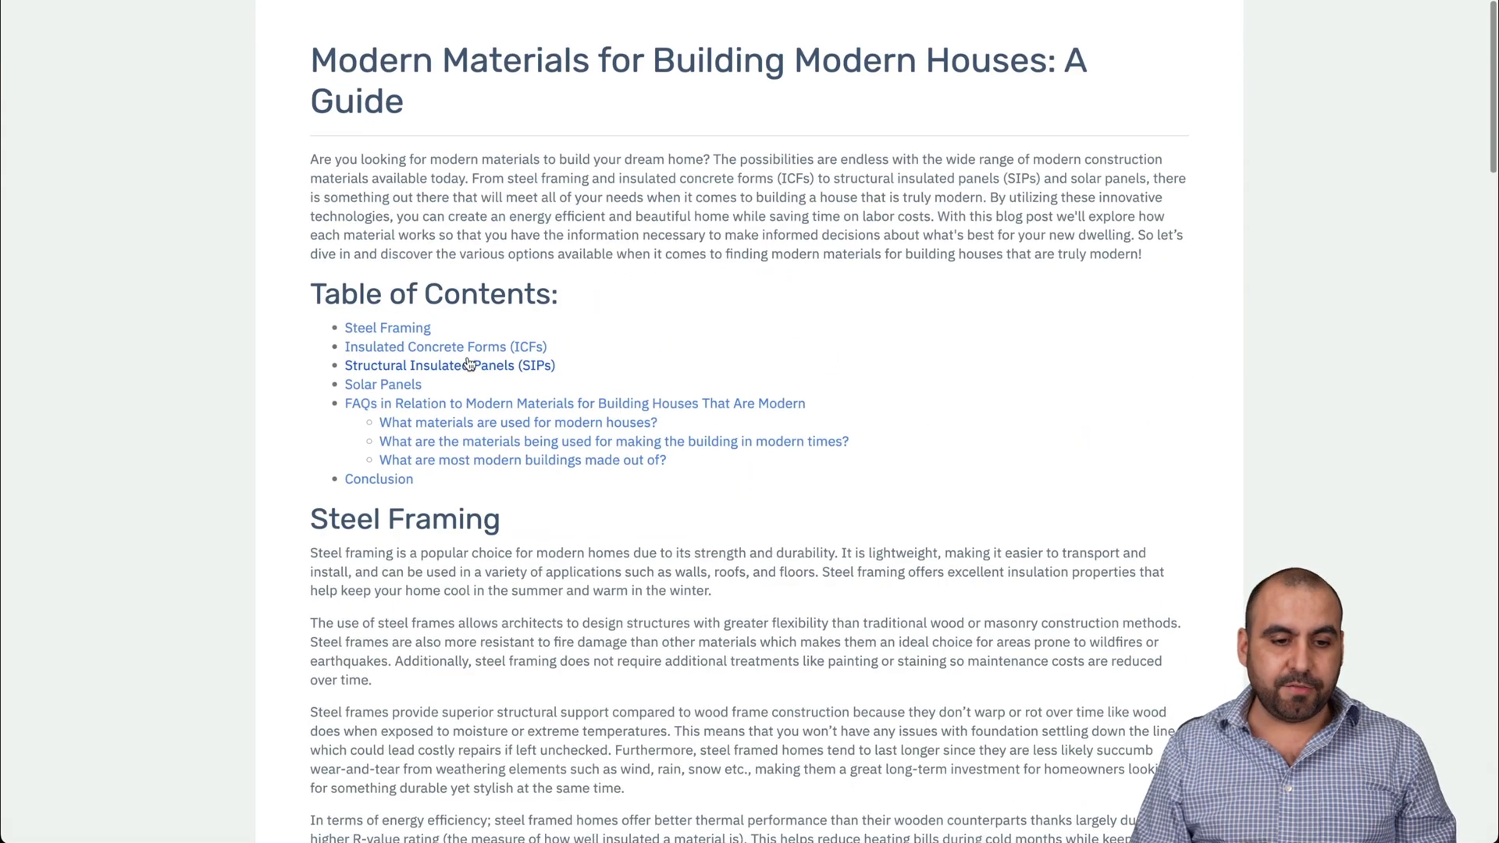
left_click(415, 362)
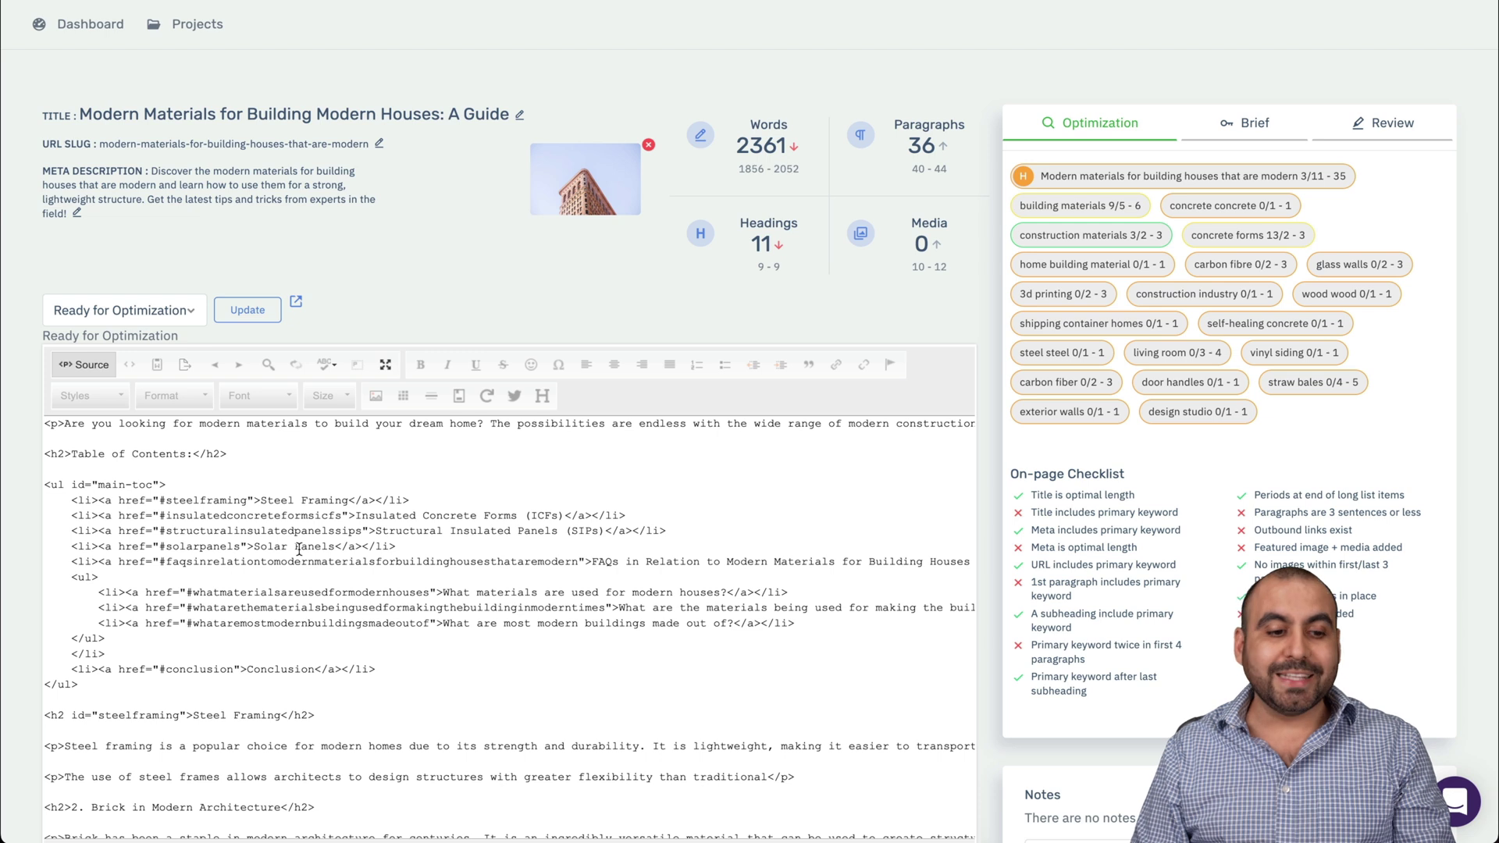
scroll(299, 548, "up", 2)
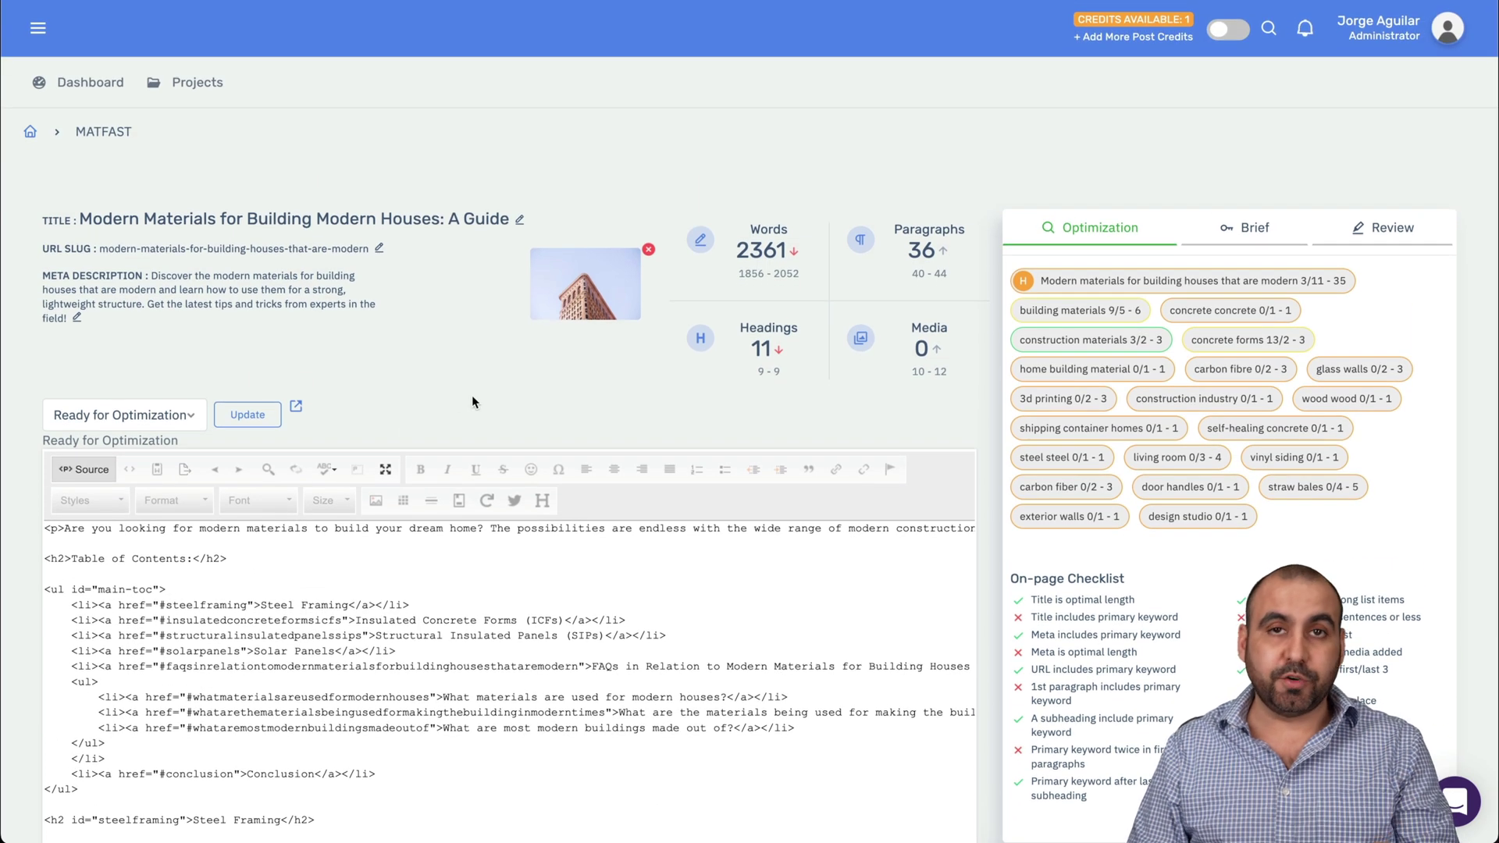
left_click(1383, 32)
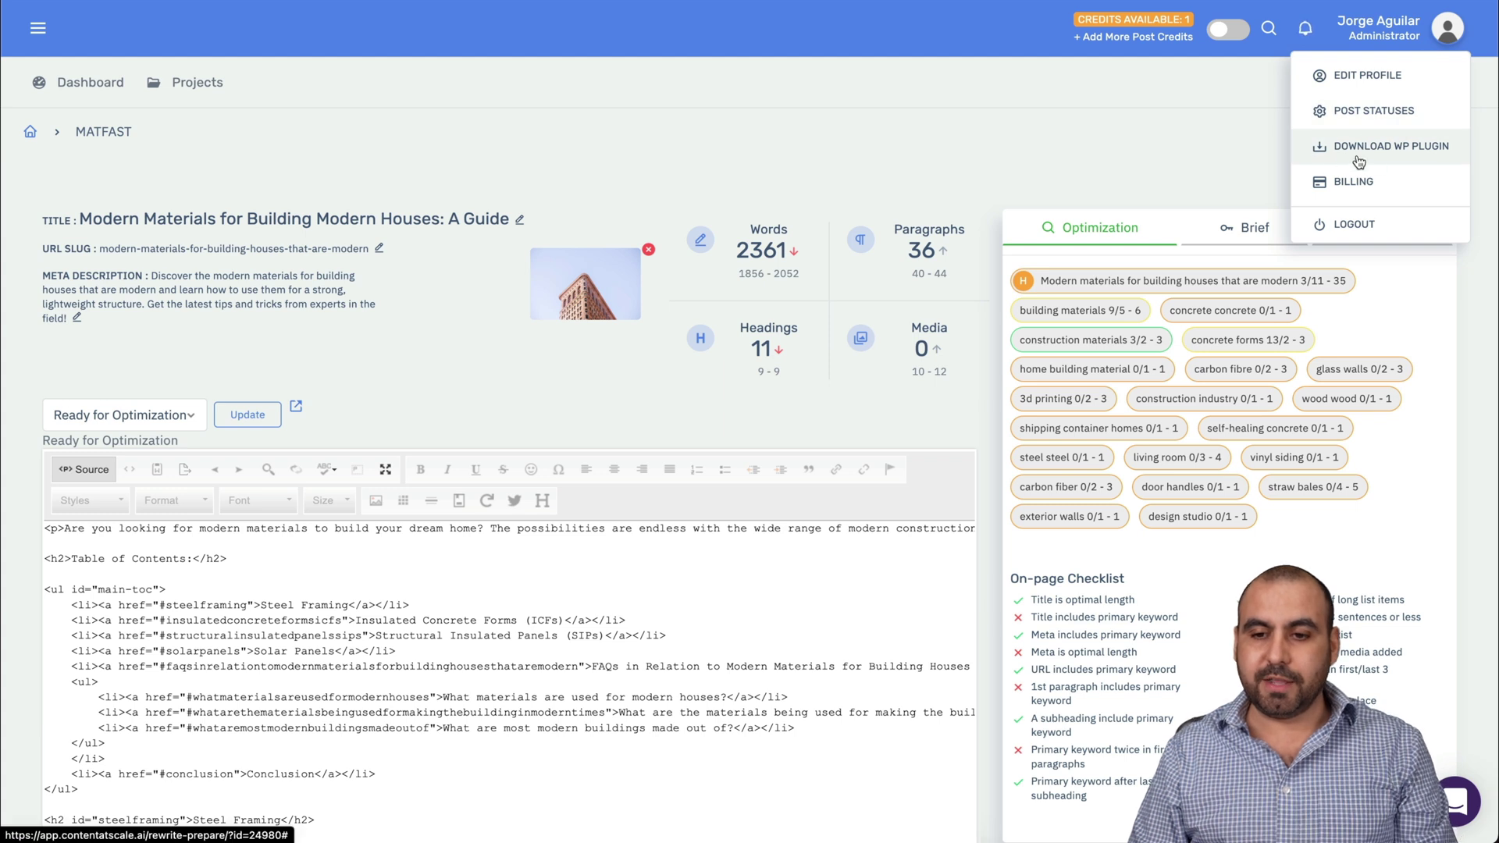
left_click(1403, 156)
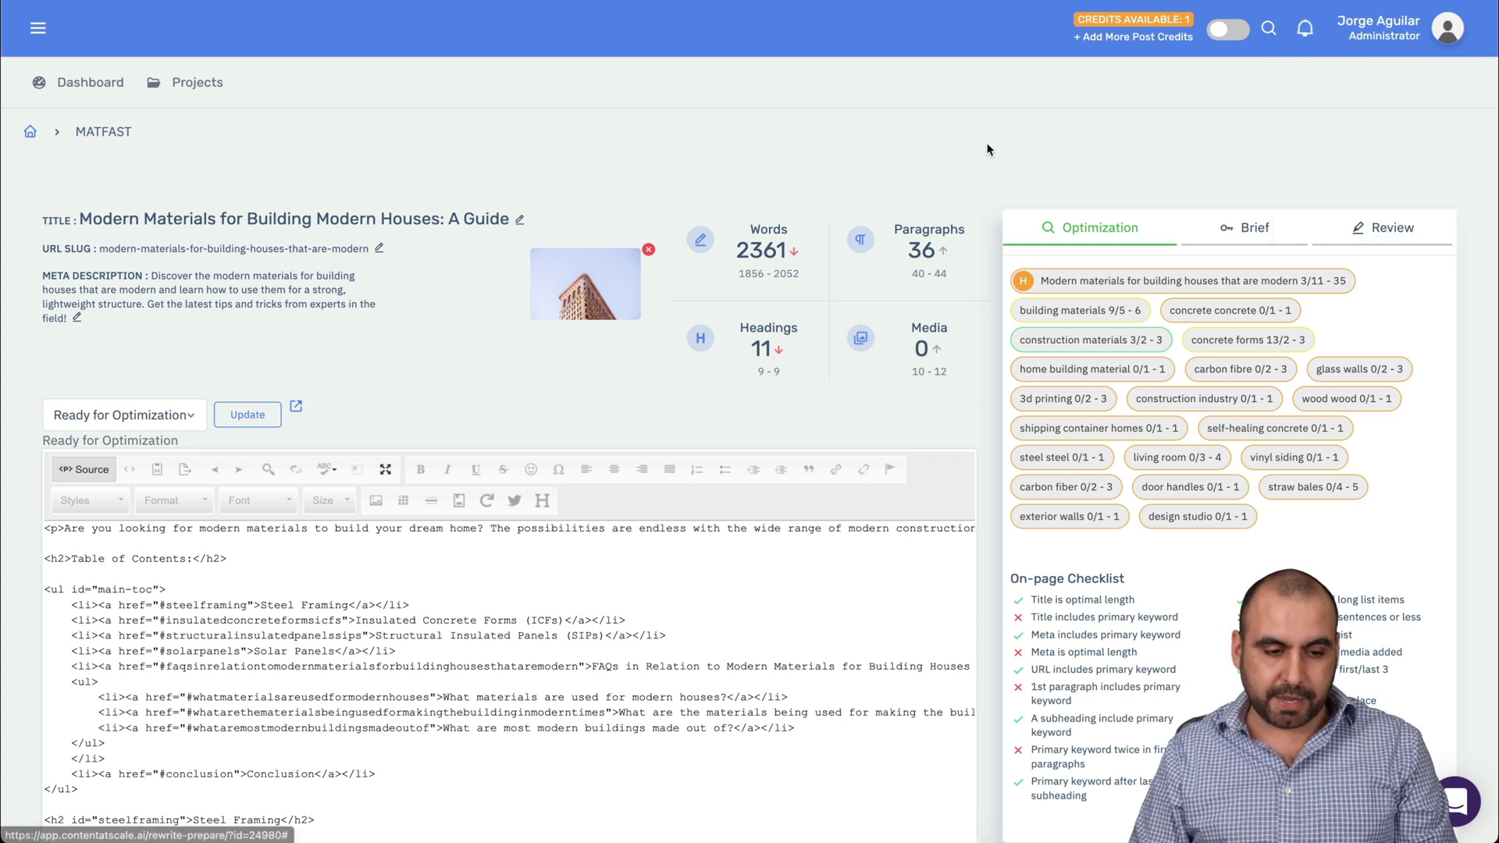
scroll(400, 365, "down", 3)
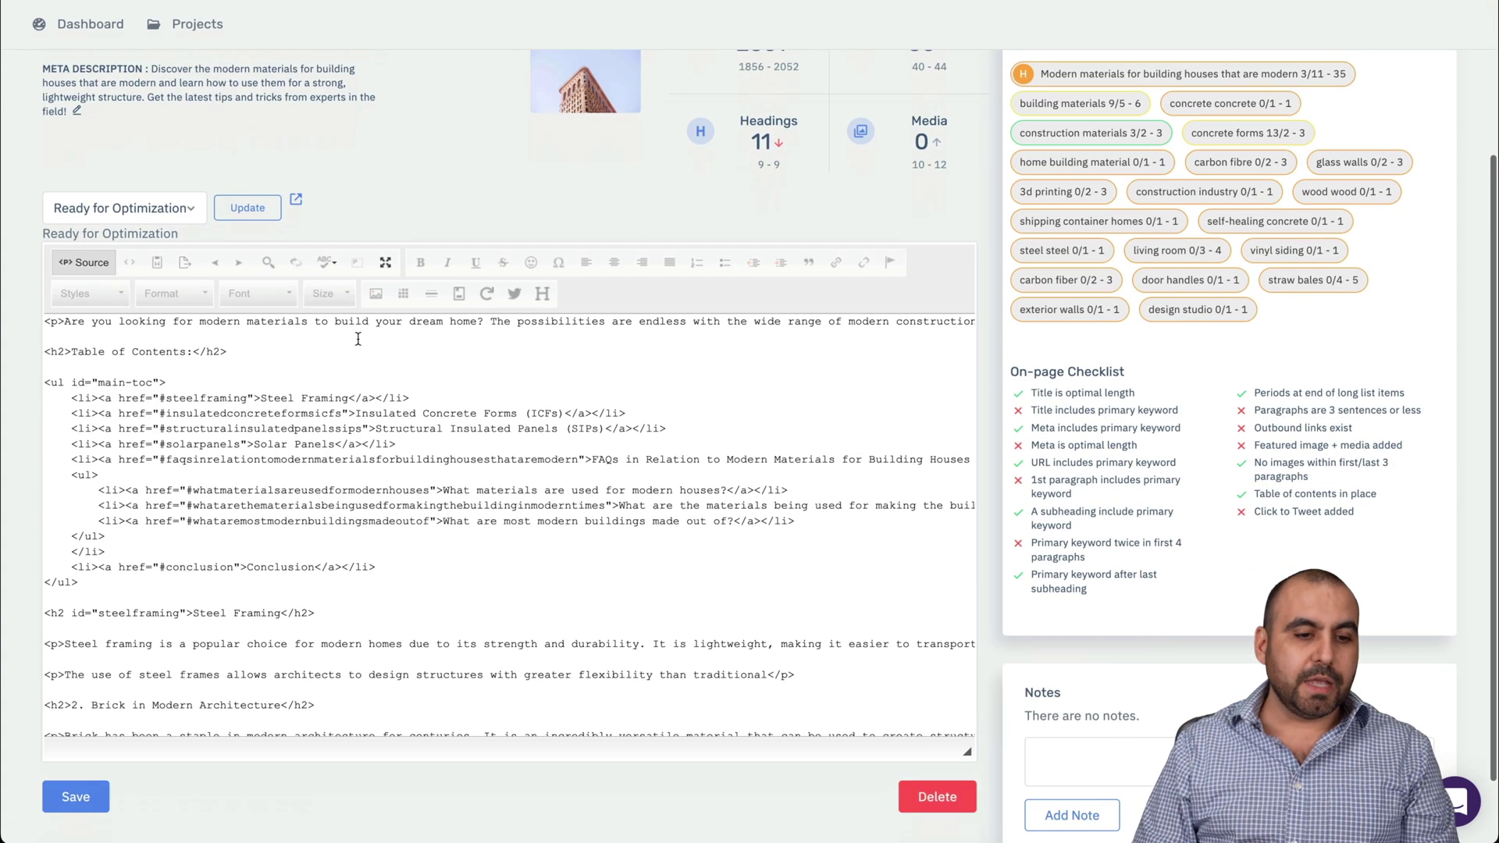
left_click(86, 267)
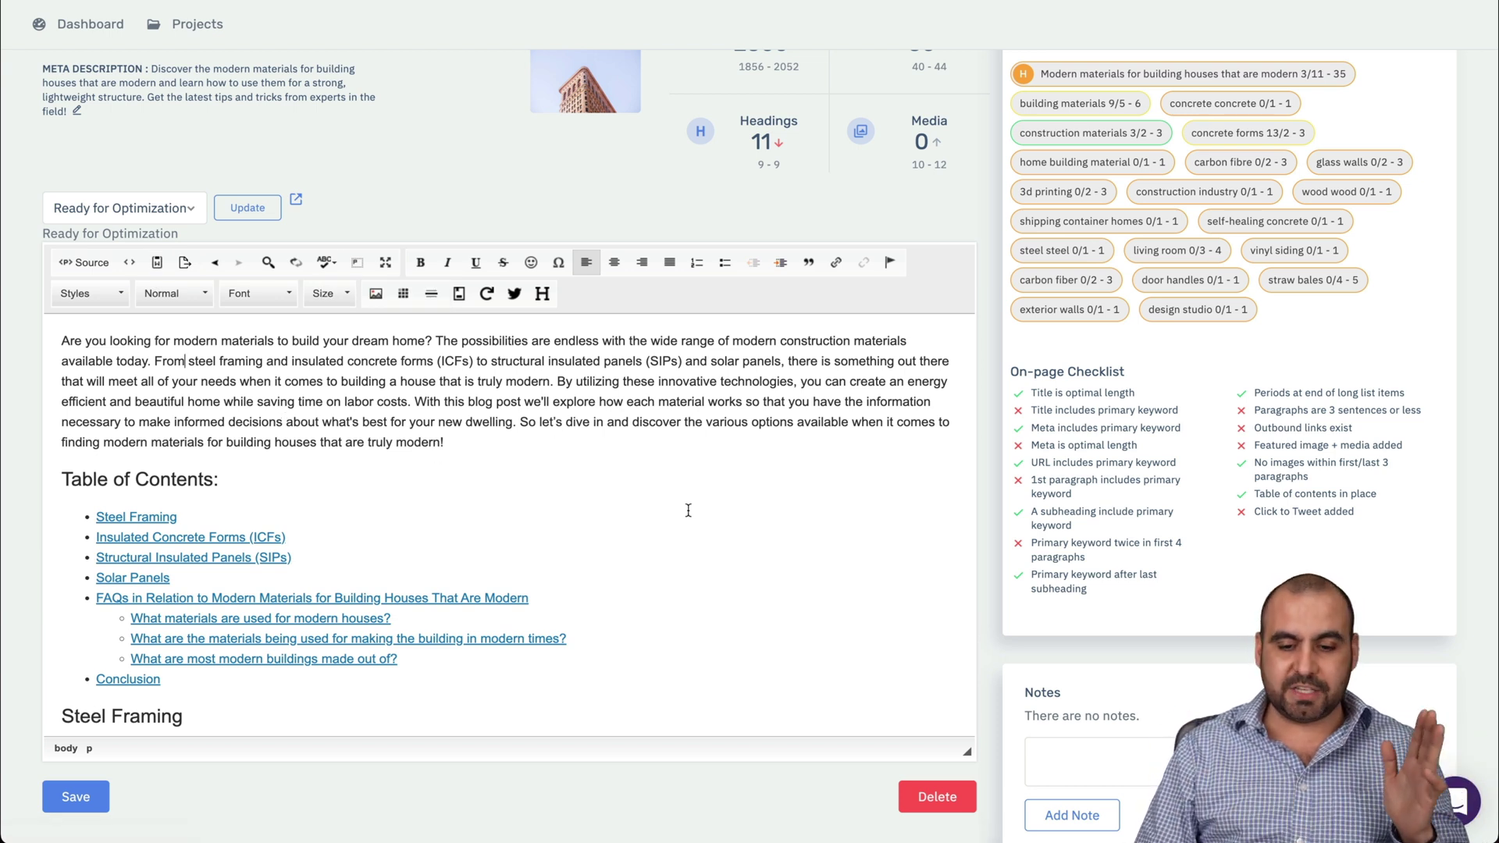
Scroll back up the Modern Materials article in the normal formatted view.
scroll(688, 510, "up", 3)
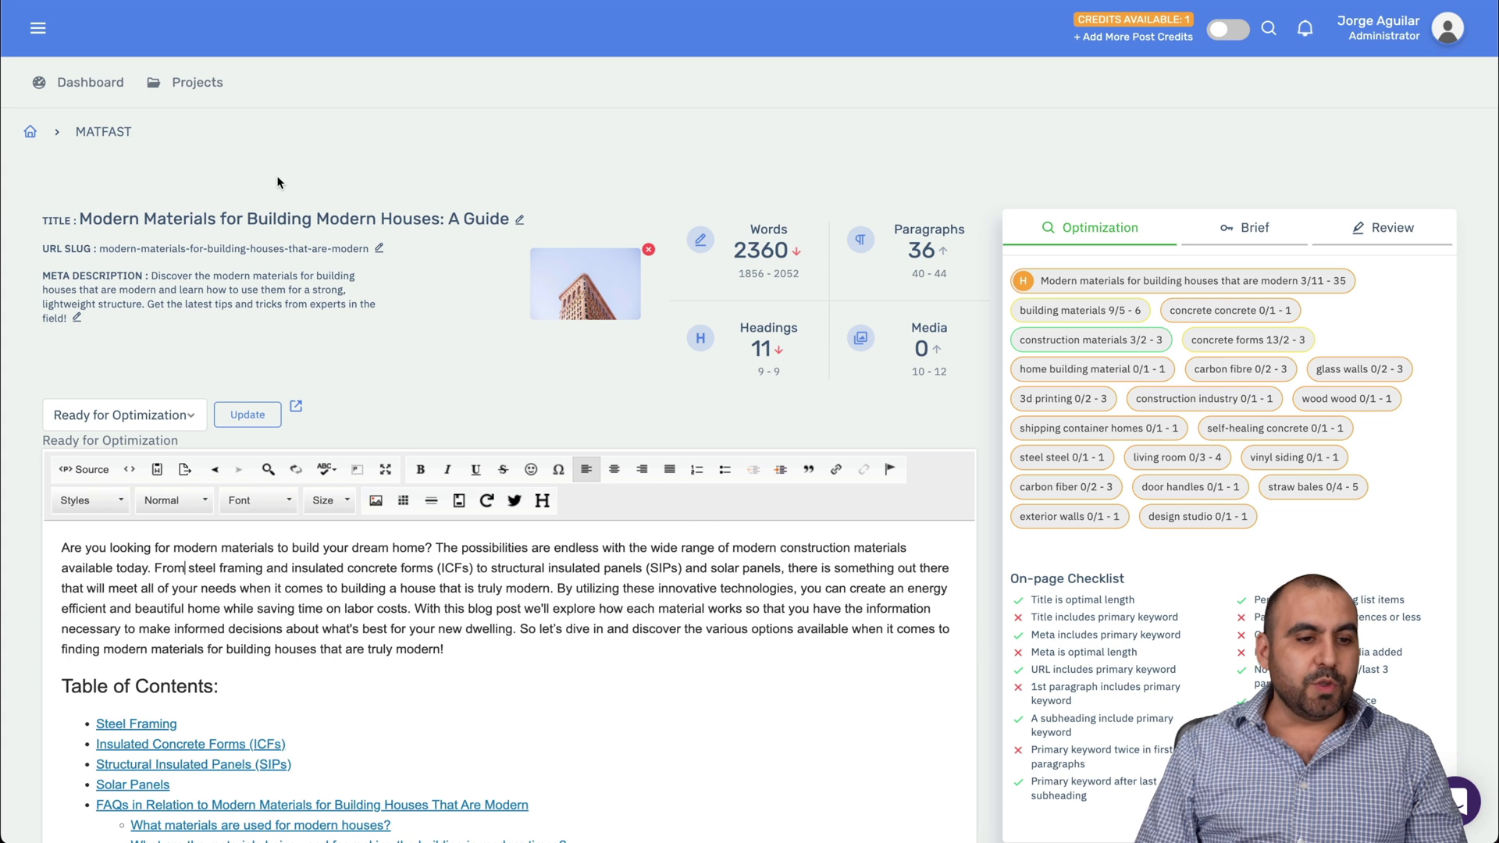
Review the Dashboard stats, then go to the All Projects list with SaaS Master and MATFAST projects.
left_click(98, 85)
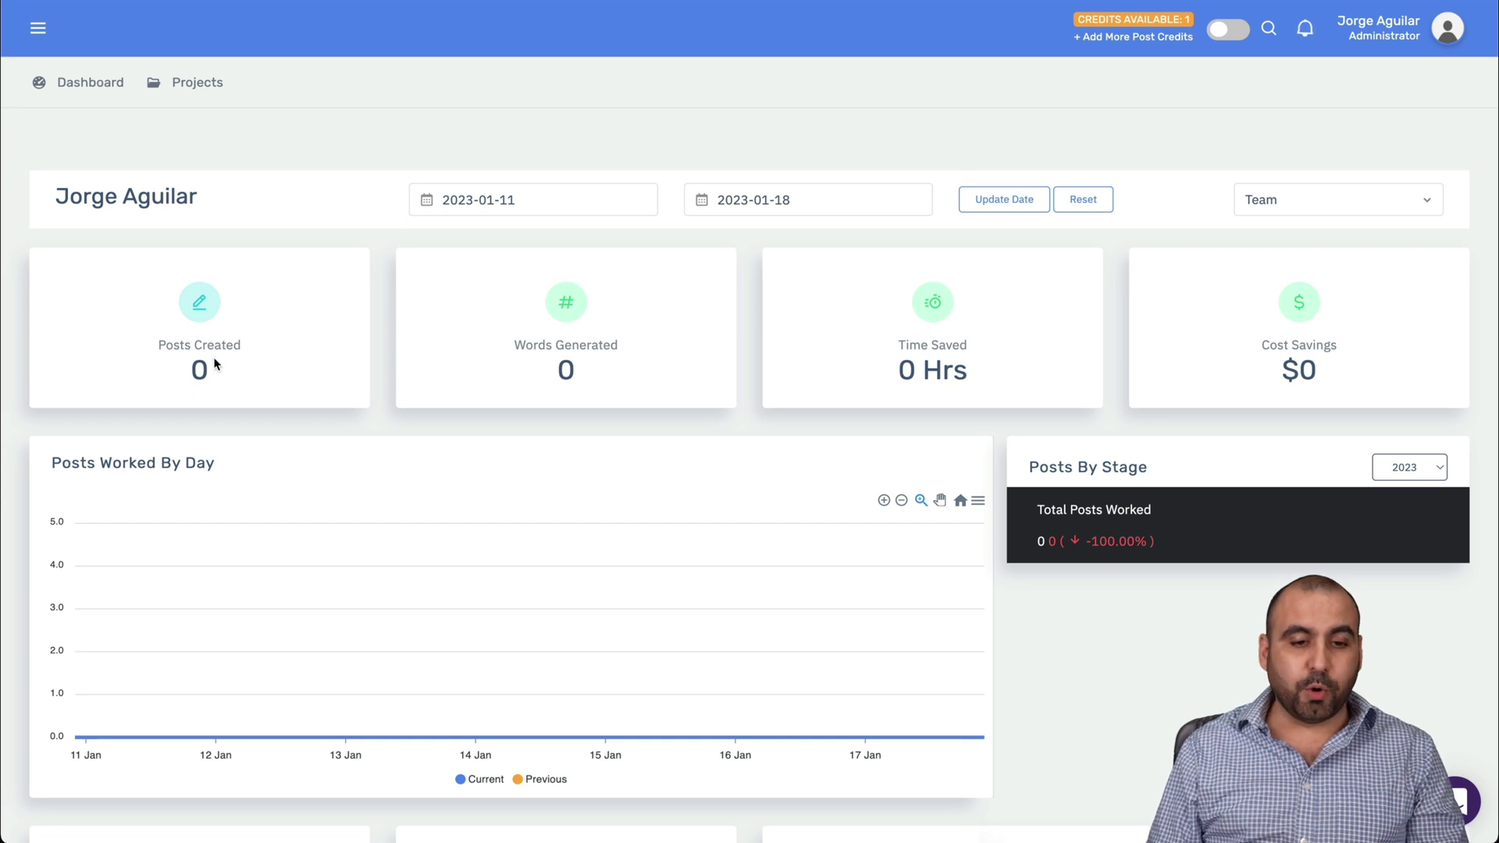
mouse_move(970, 359)
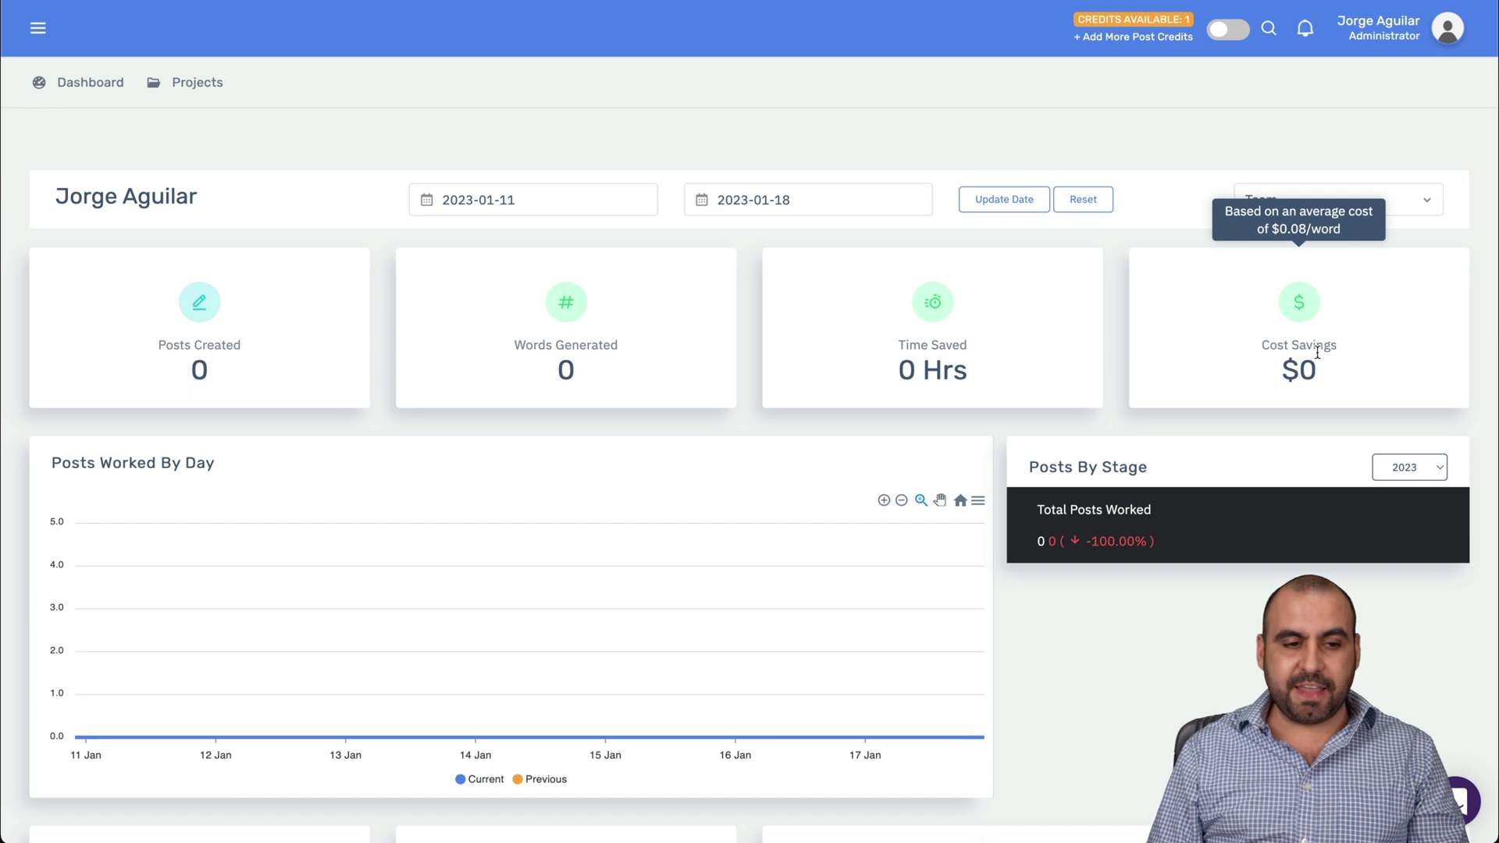
scroll(910, 437, "down", 4)
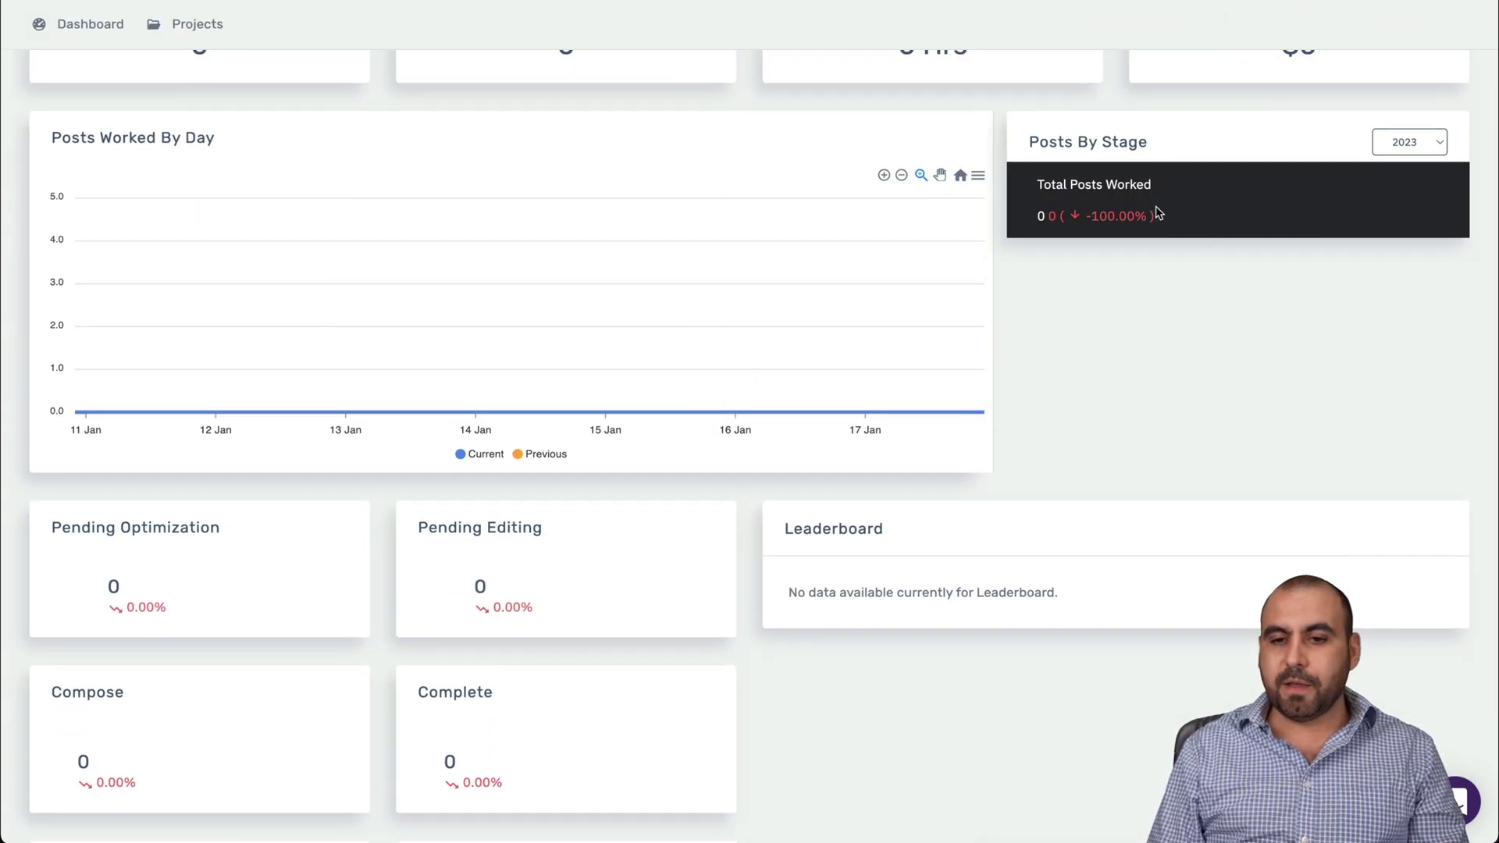
scroll(648, 391, "down", 3)
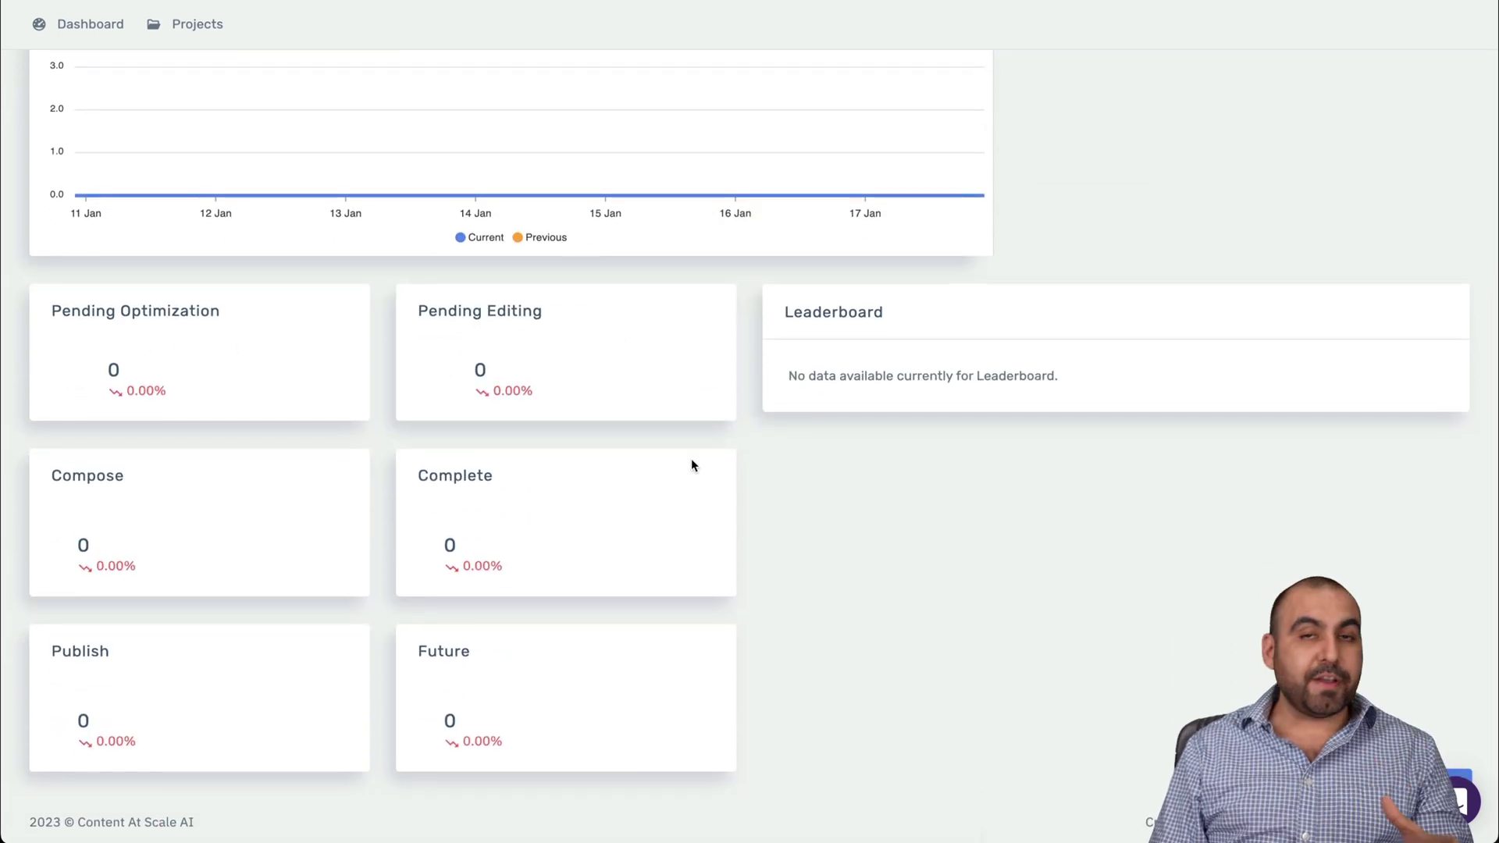
scroll(691, 465, "up", 7)
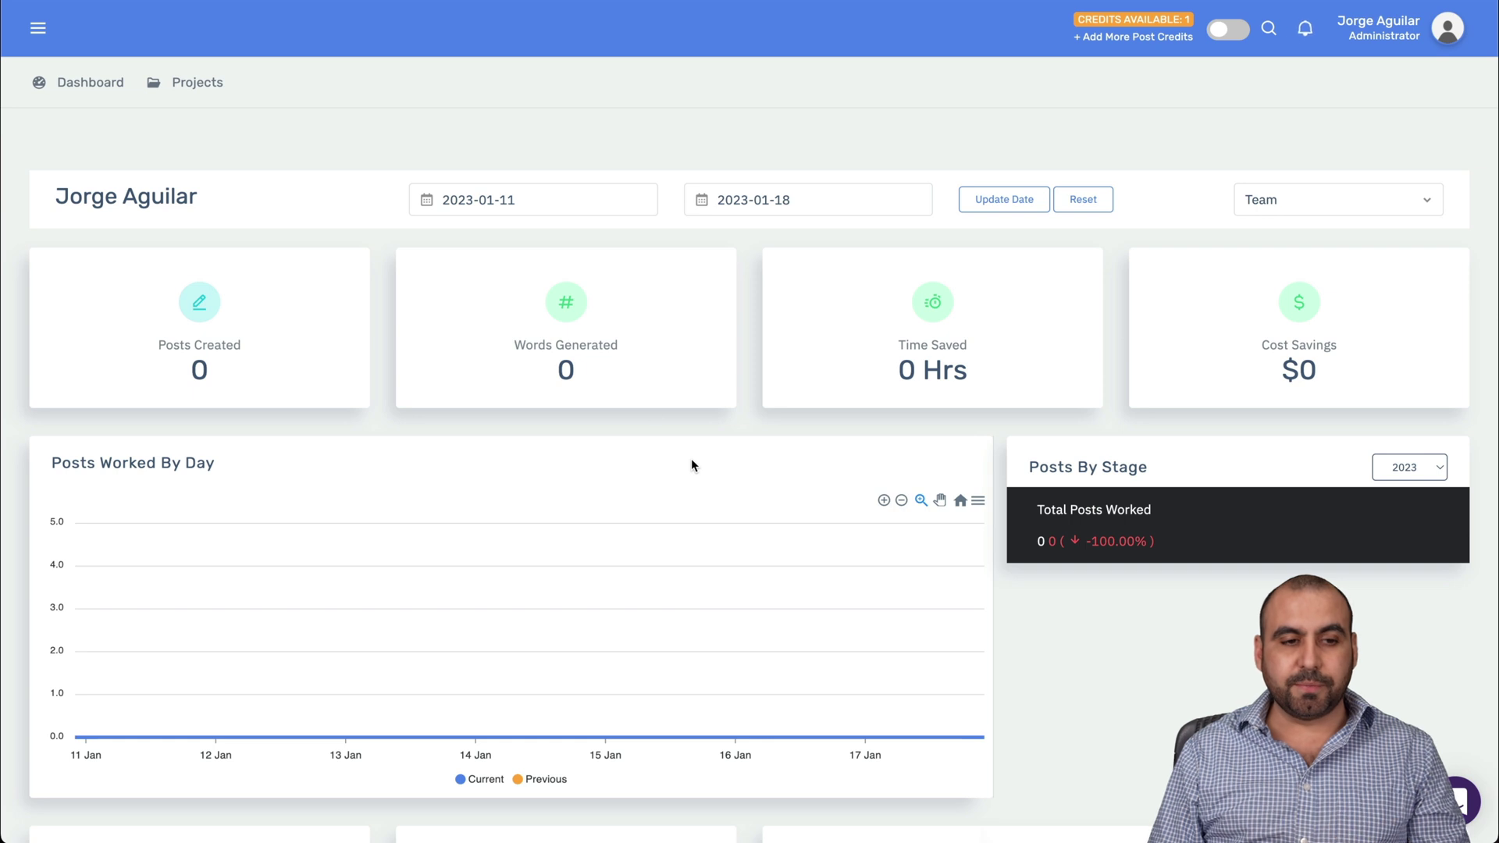
left_click(196, 82)
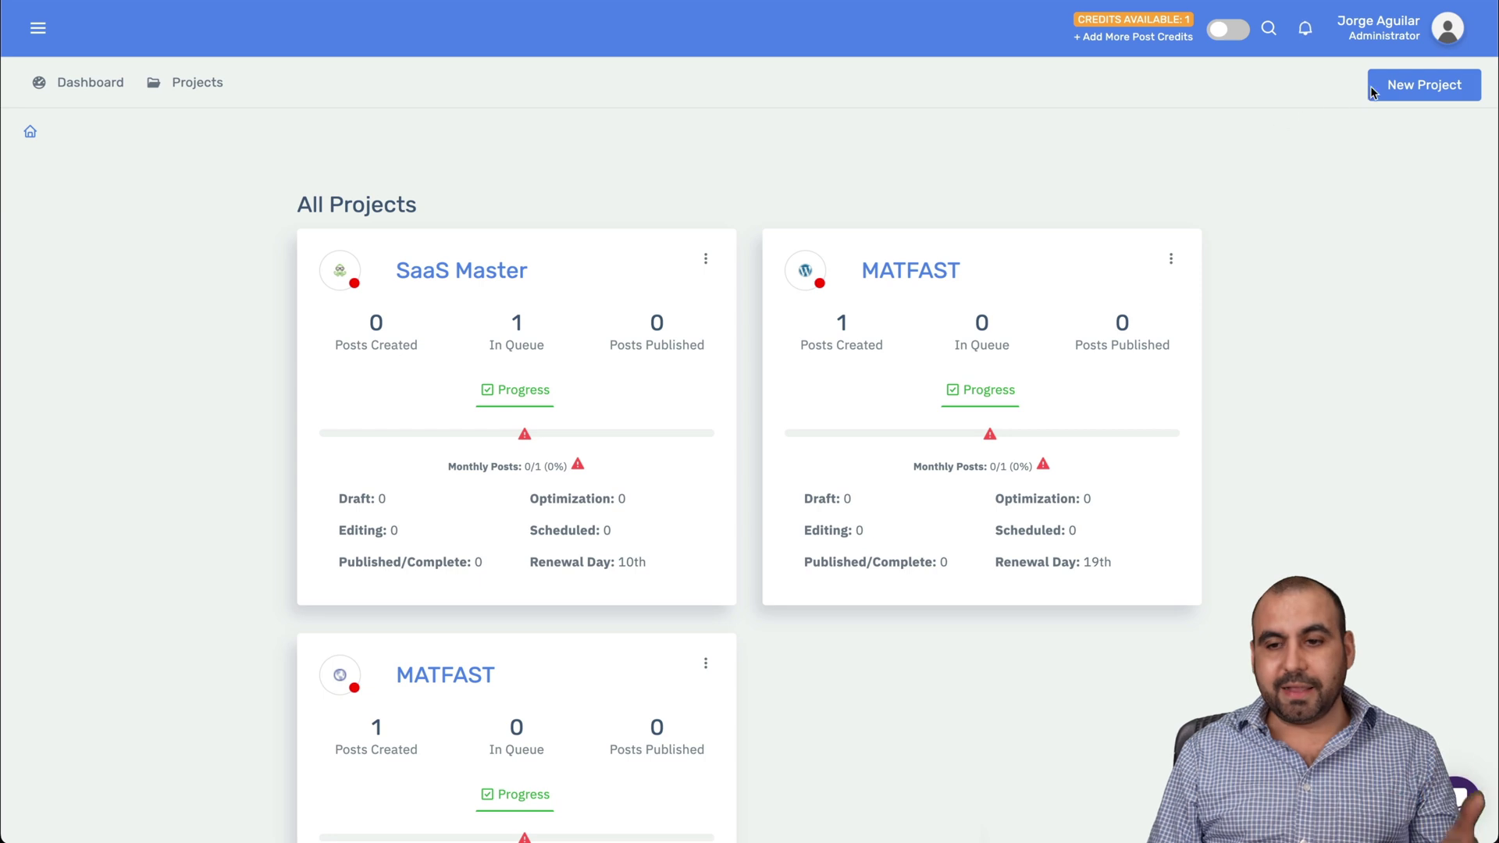
Start a New Project, then follow the Content at Scale logo to the marketing homepage.
left_click(1398, 86)
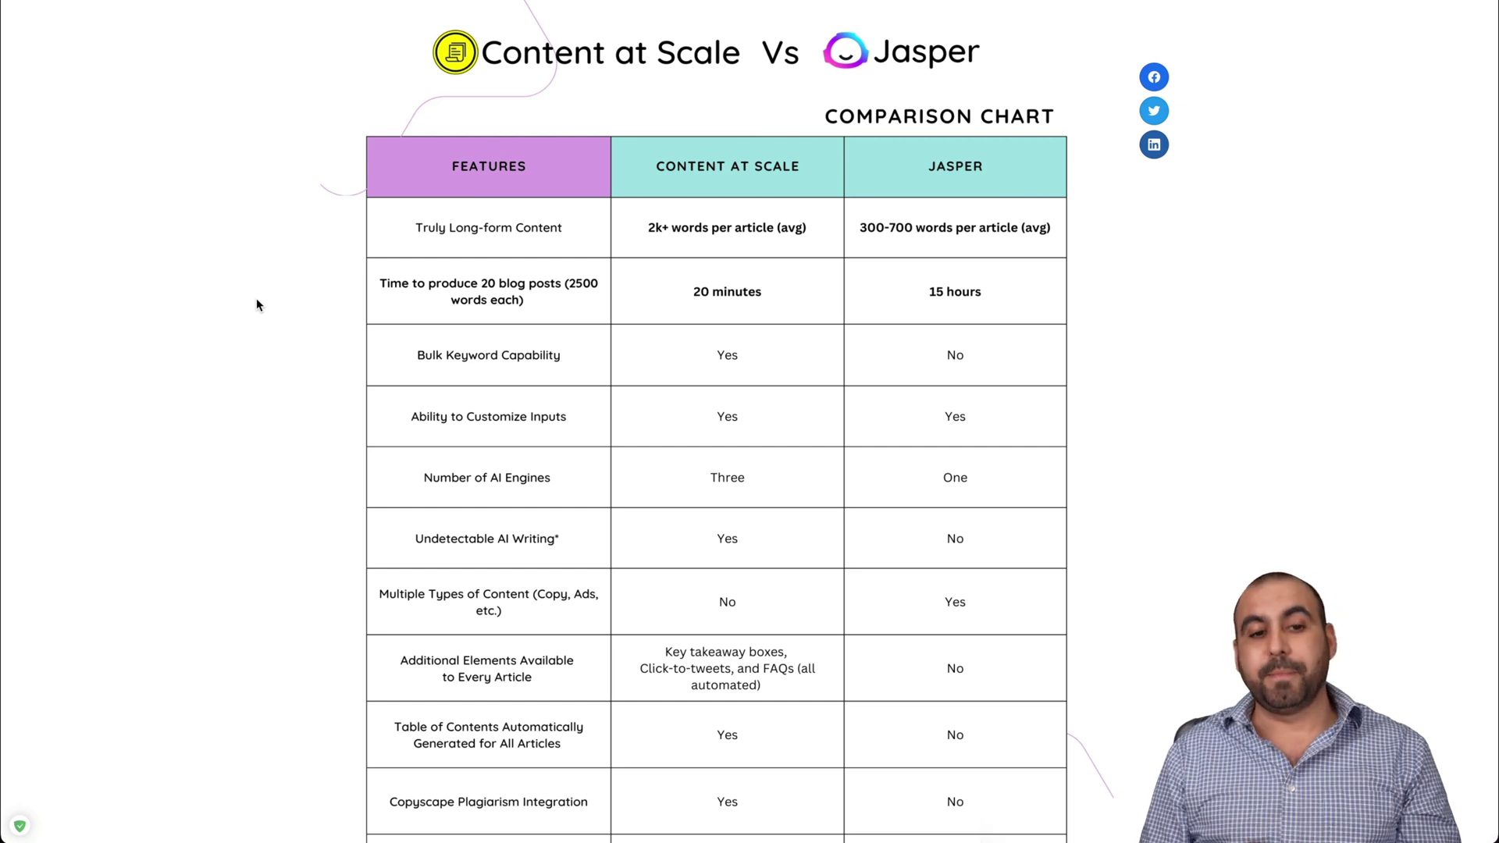
left_click(596, 83)
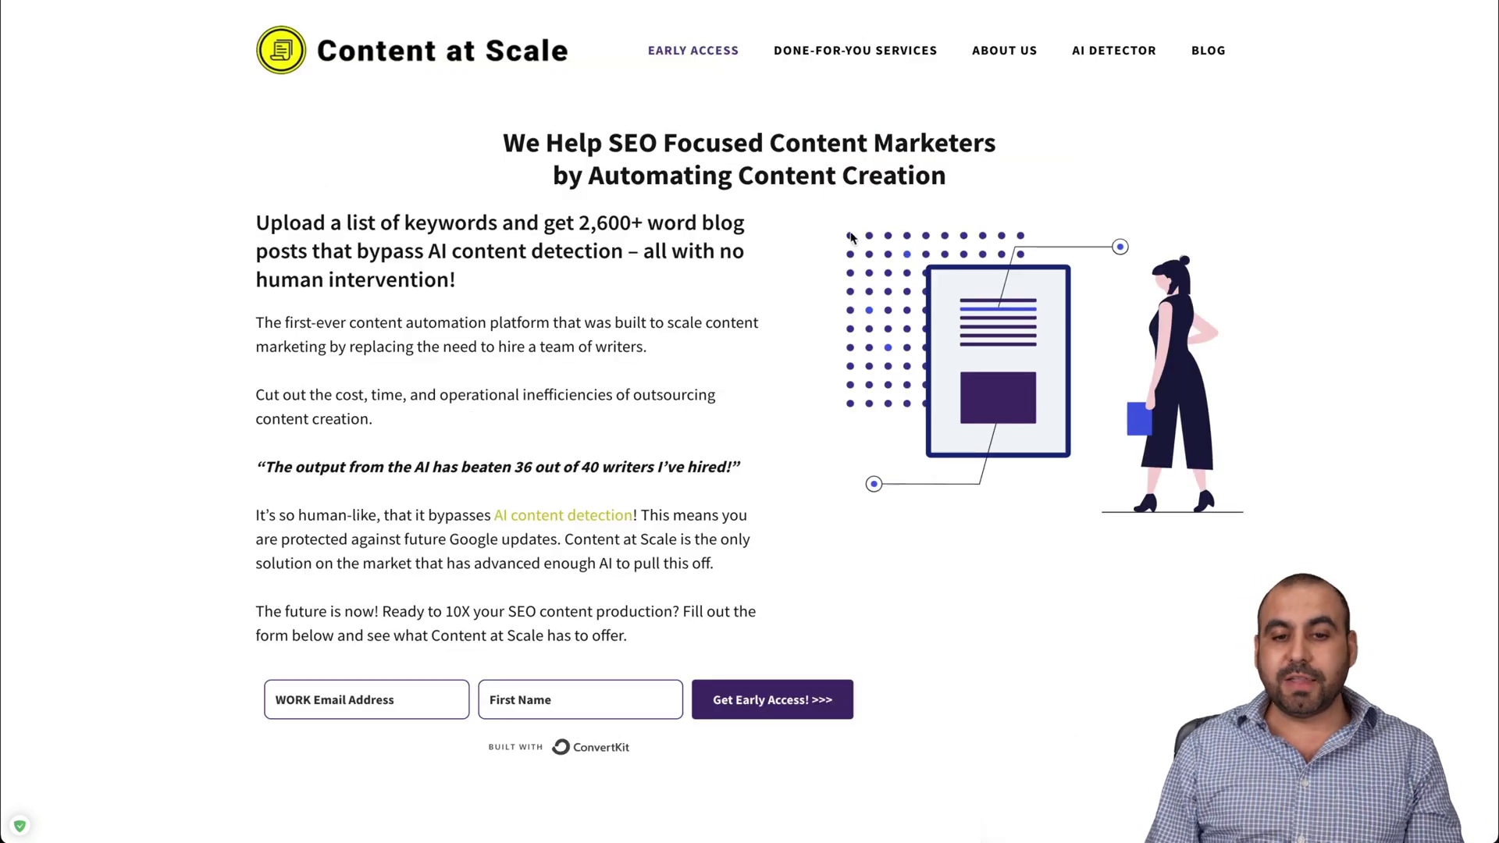